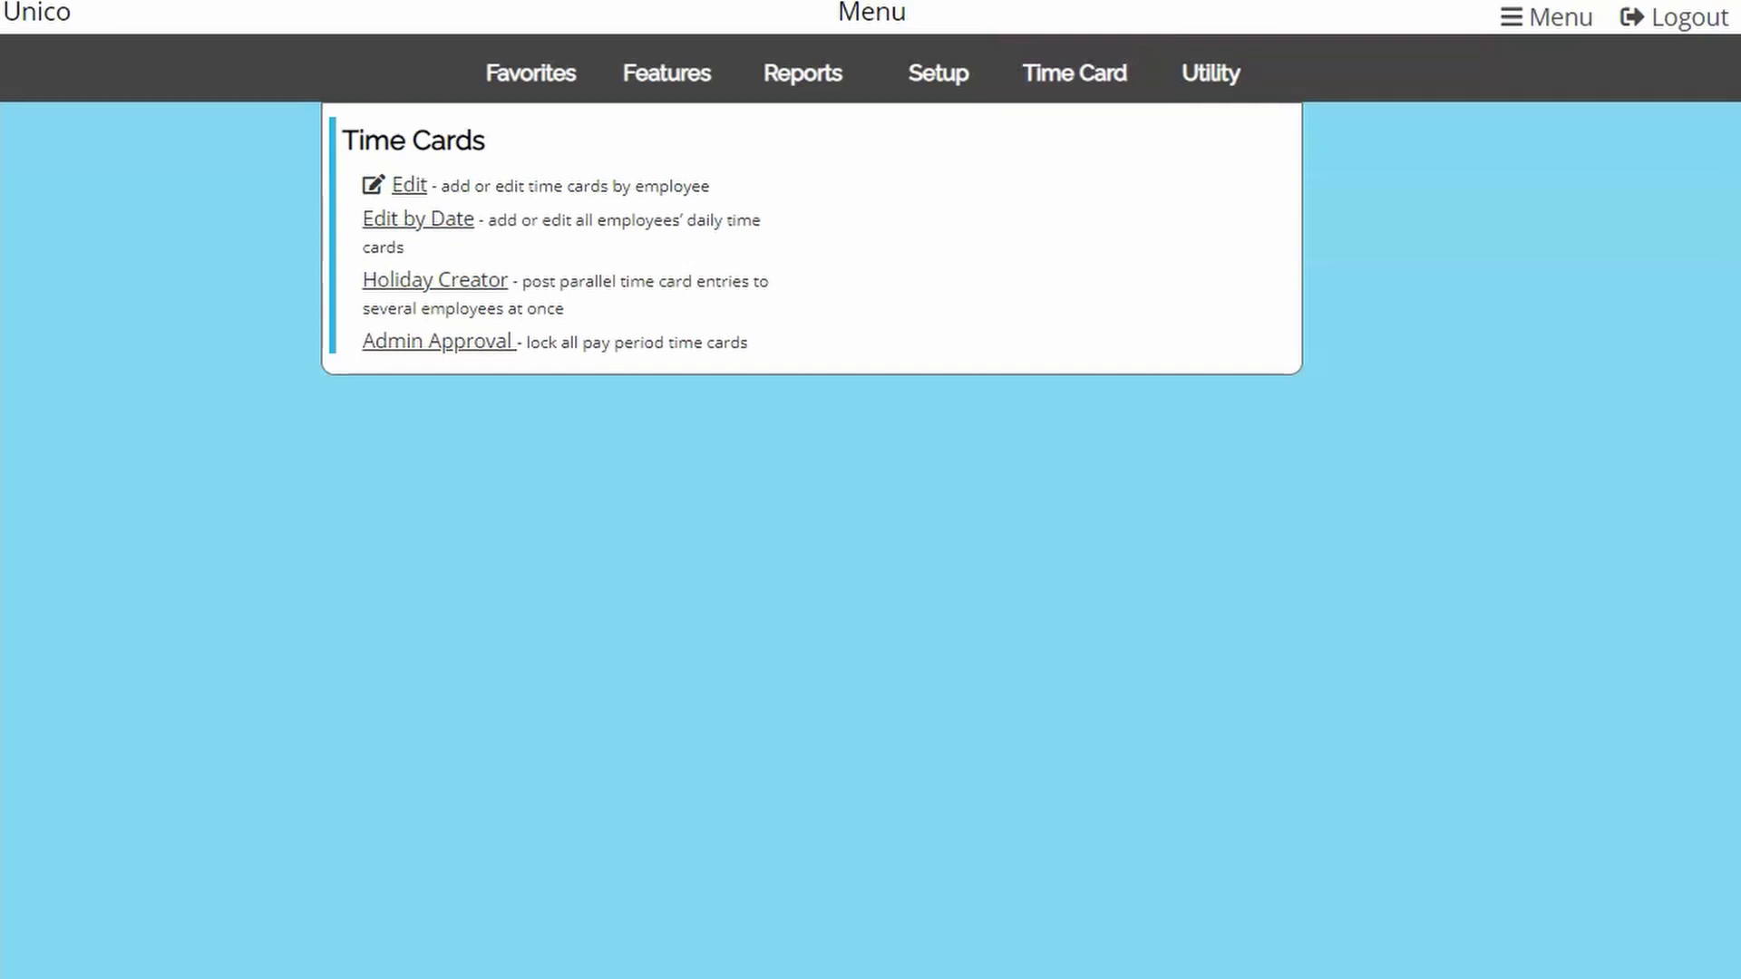
- Look over the Features and Setup menus, then open Time Card editing by employee
click(716, 91)
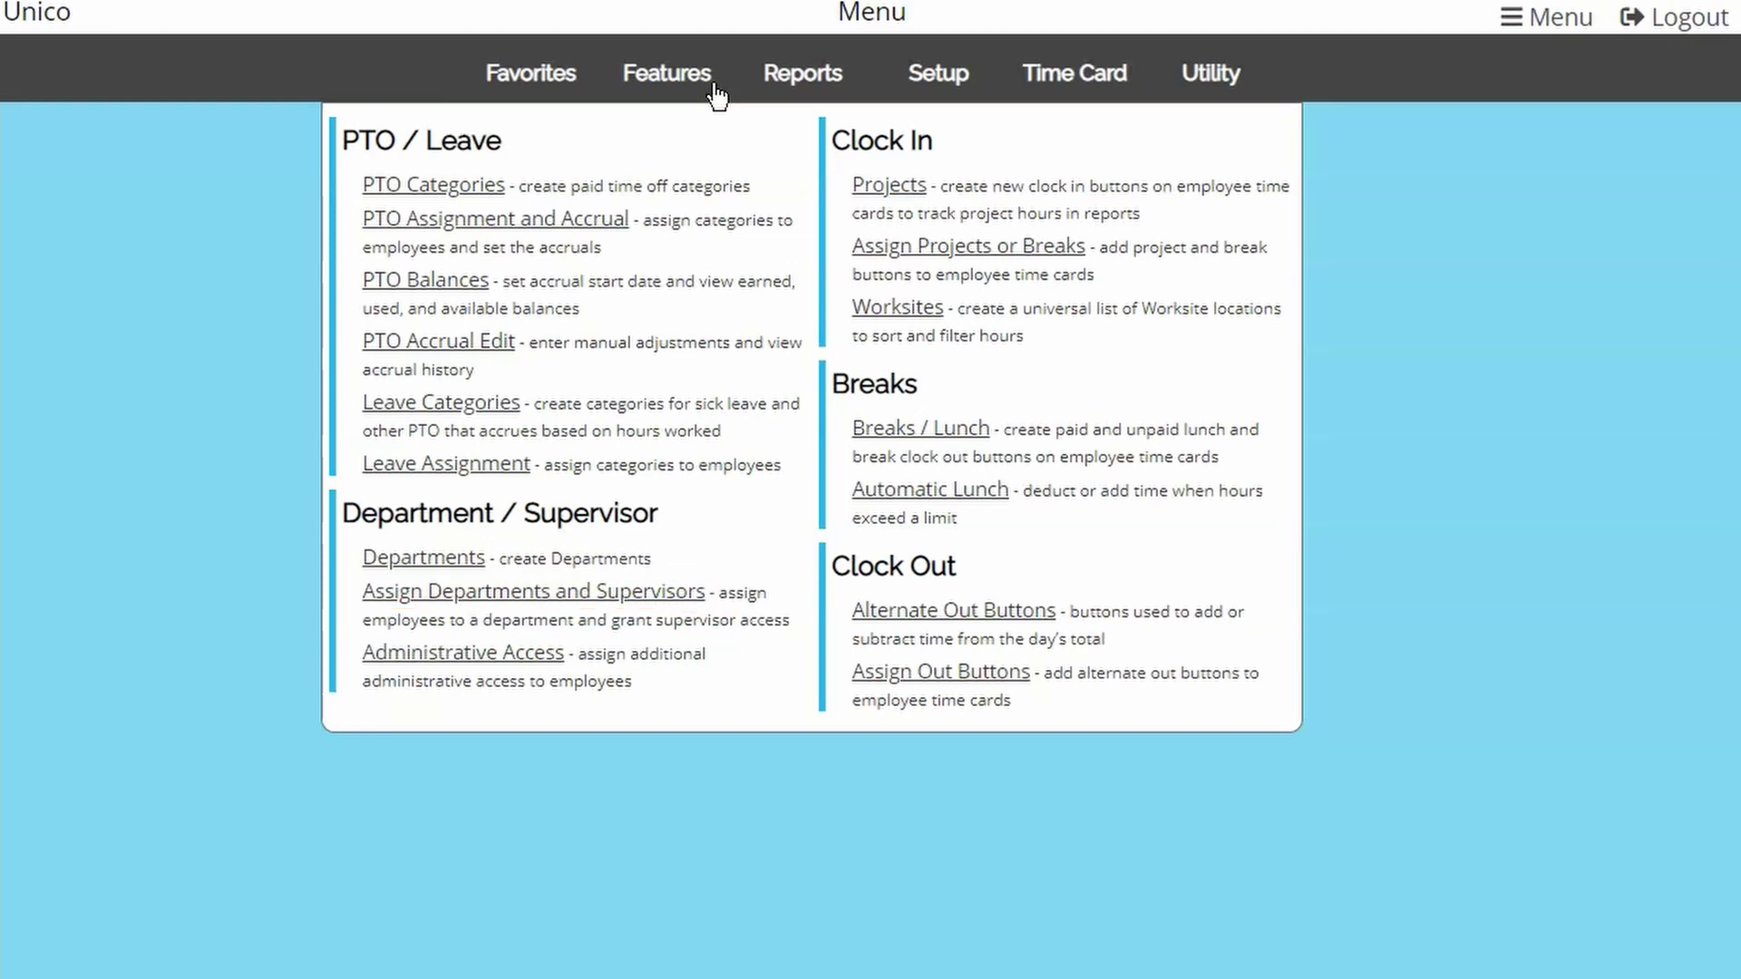
click(981, 91)
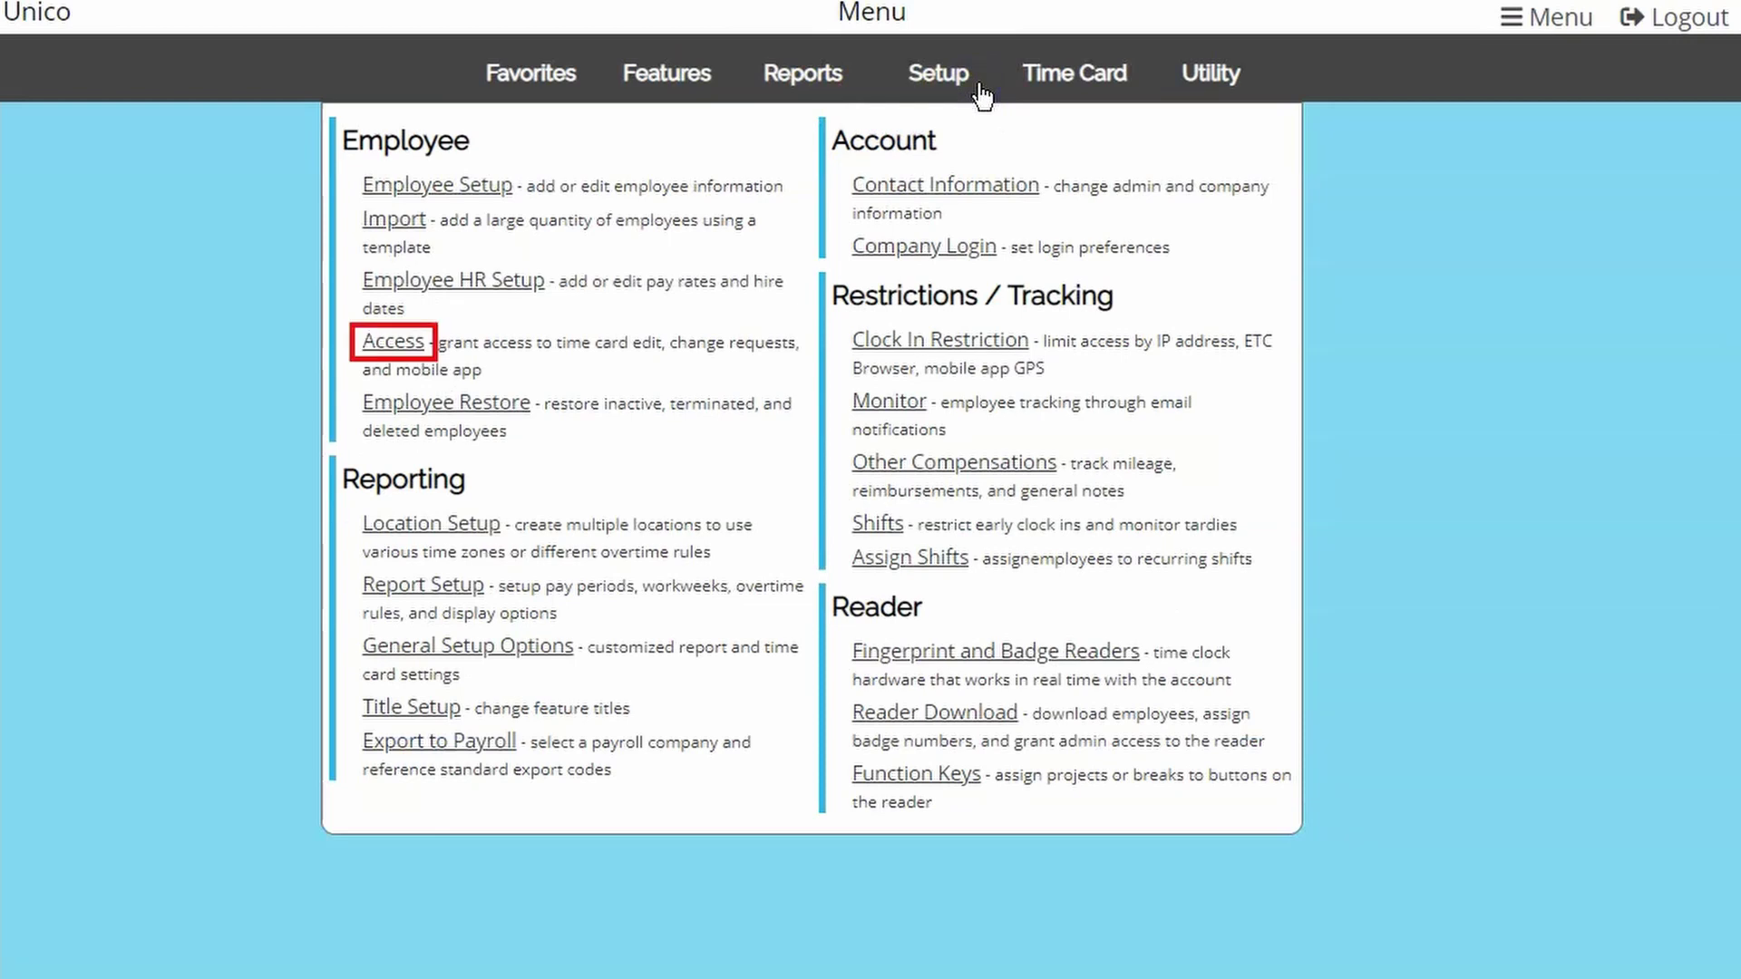
click(987, 87)
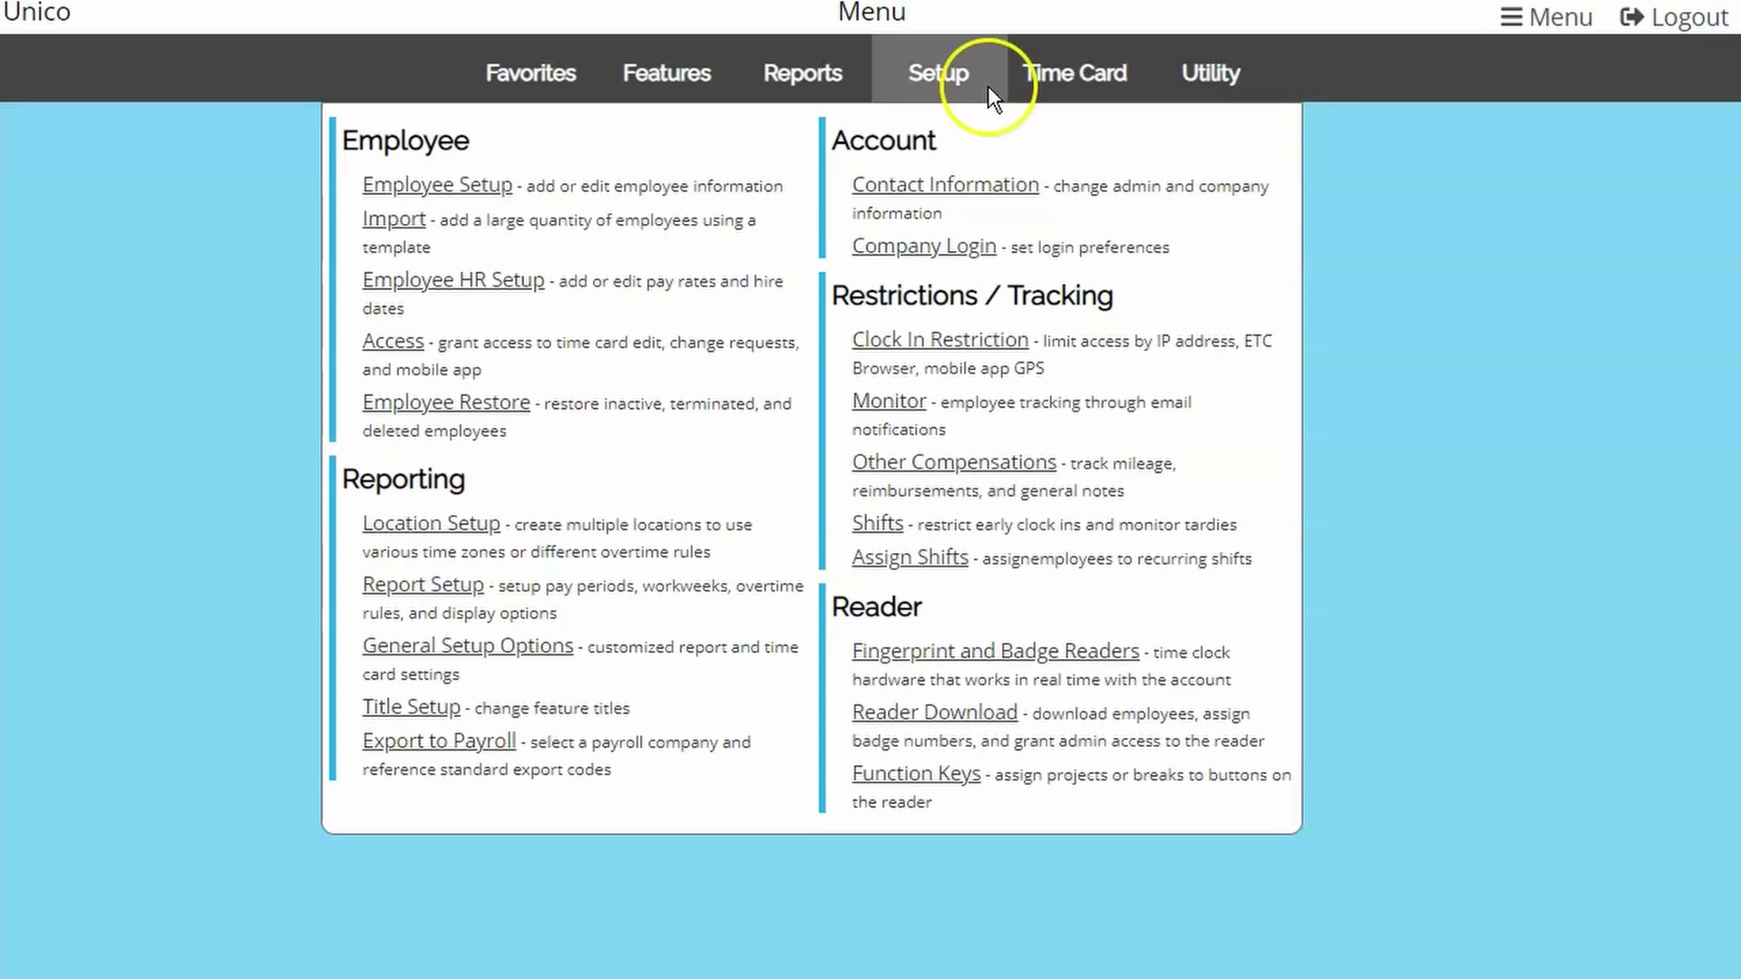
click(1140, 104)
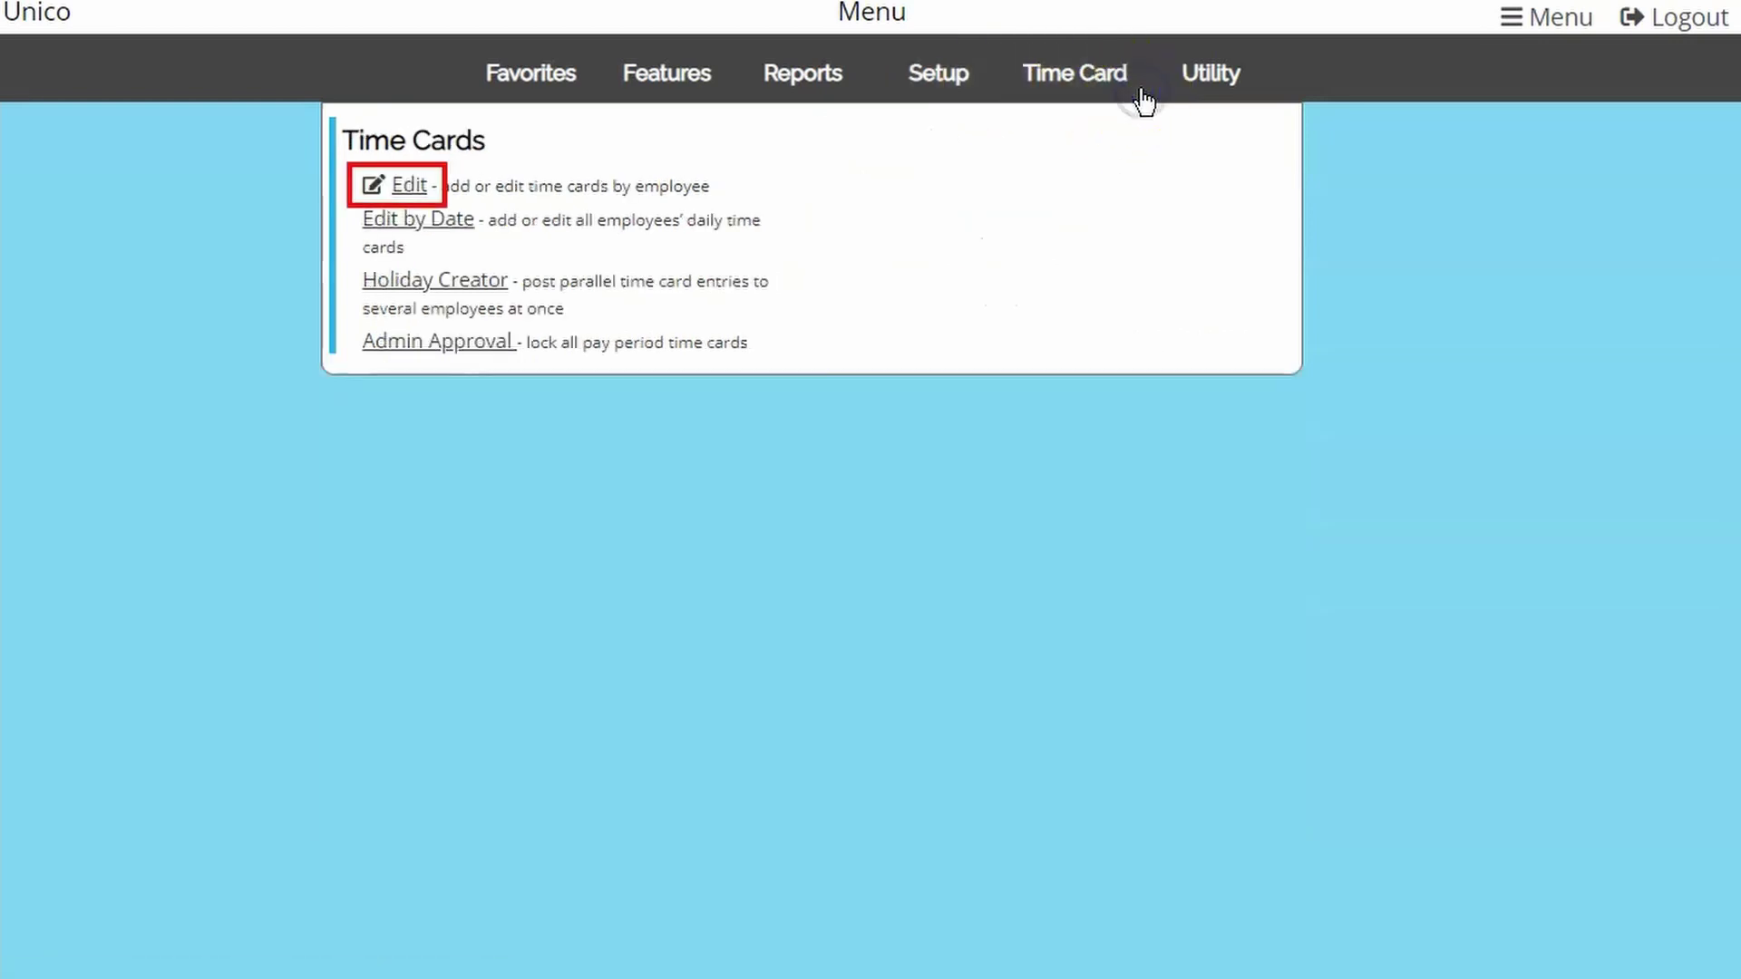
click(413, 184)
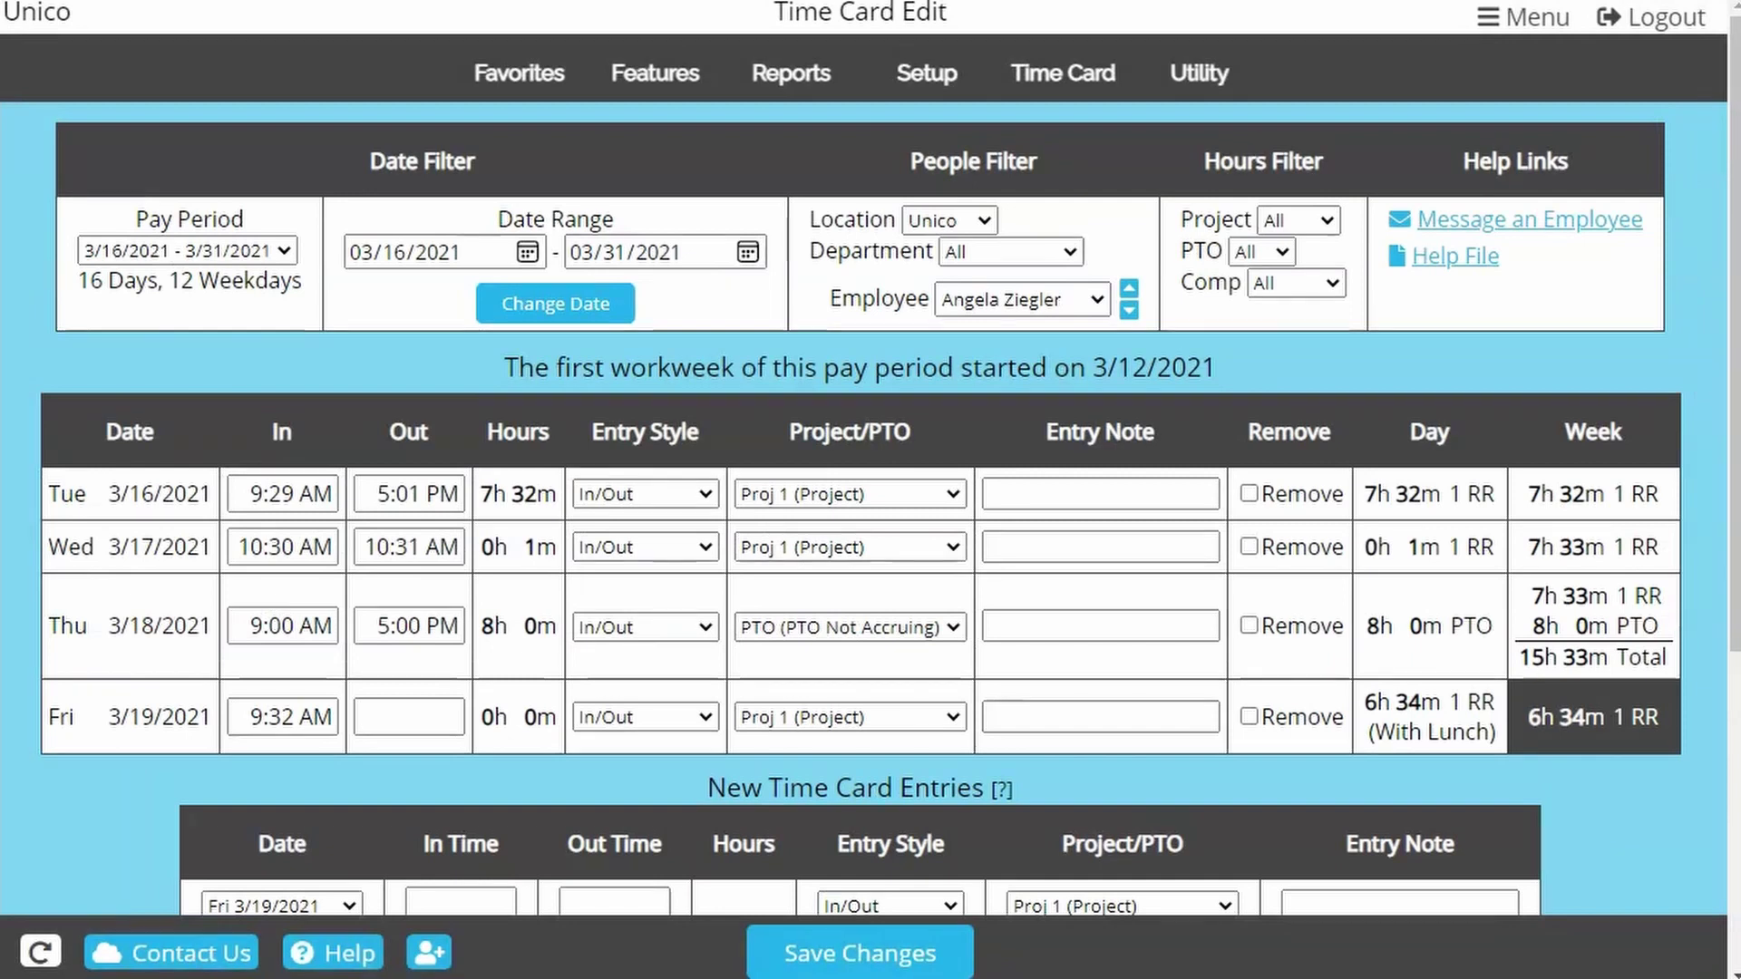
- Select the Out time field for Fri 3/19 on the 3/16–3/31/2021 time card
click(428, 717)
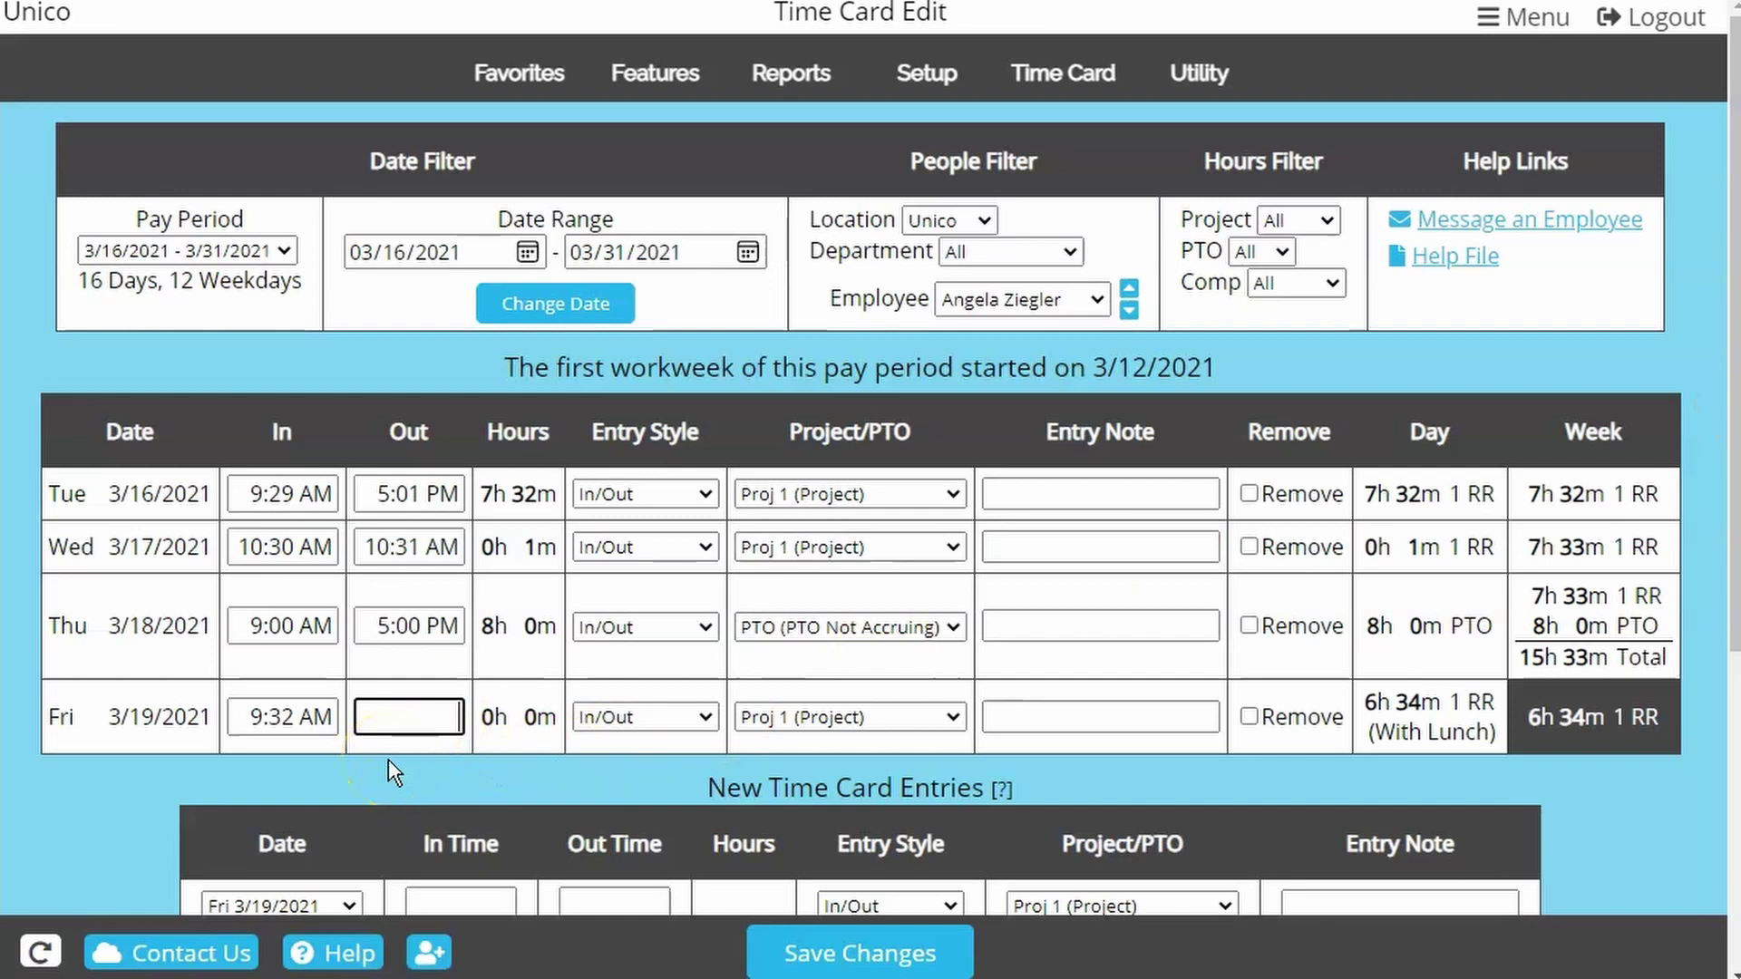
- Enter 1730 as Fri 3/19's clock-out and make Thu 3/18 an 8-hour Hours-style entry
text(1730)
click(666, 634)
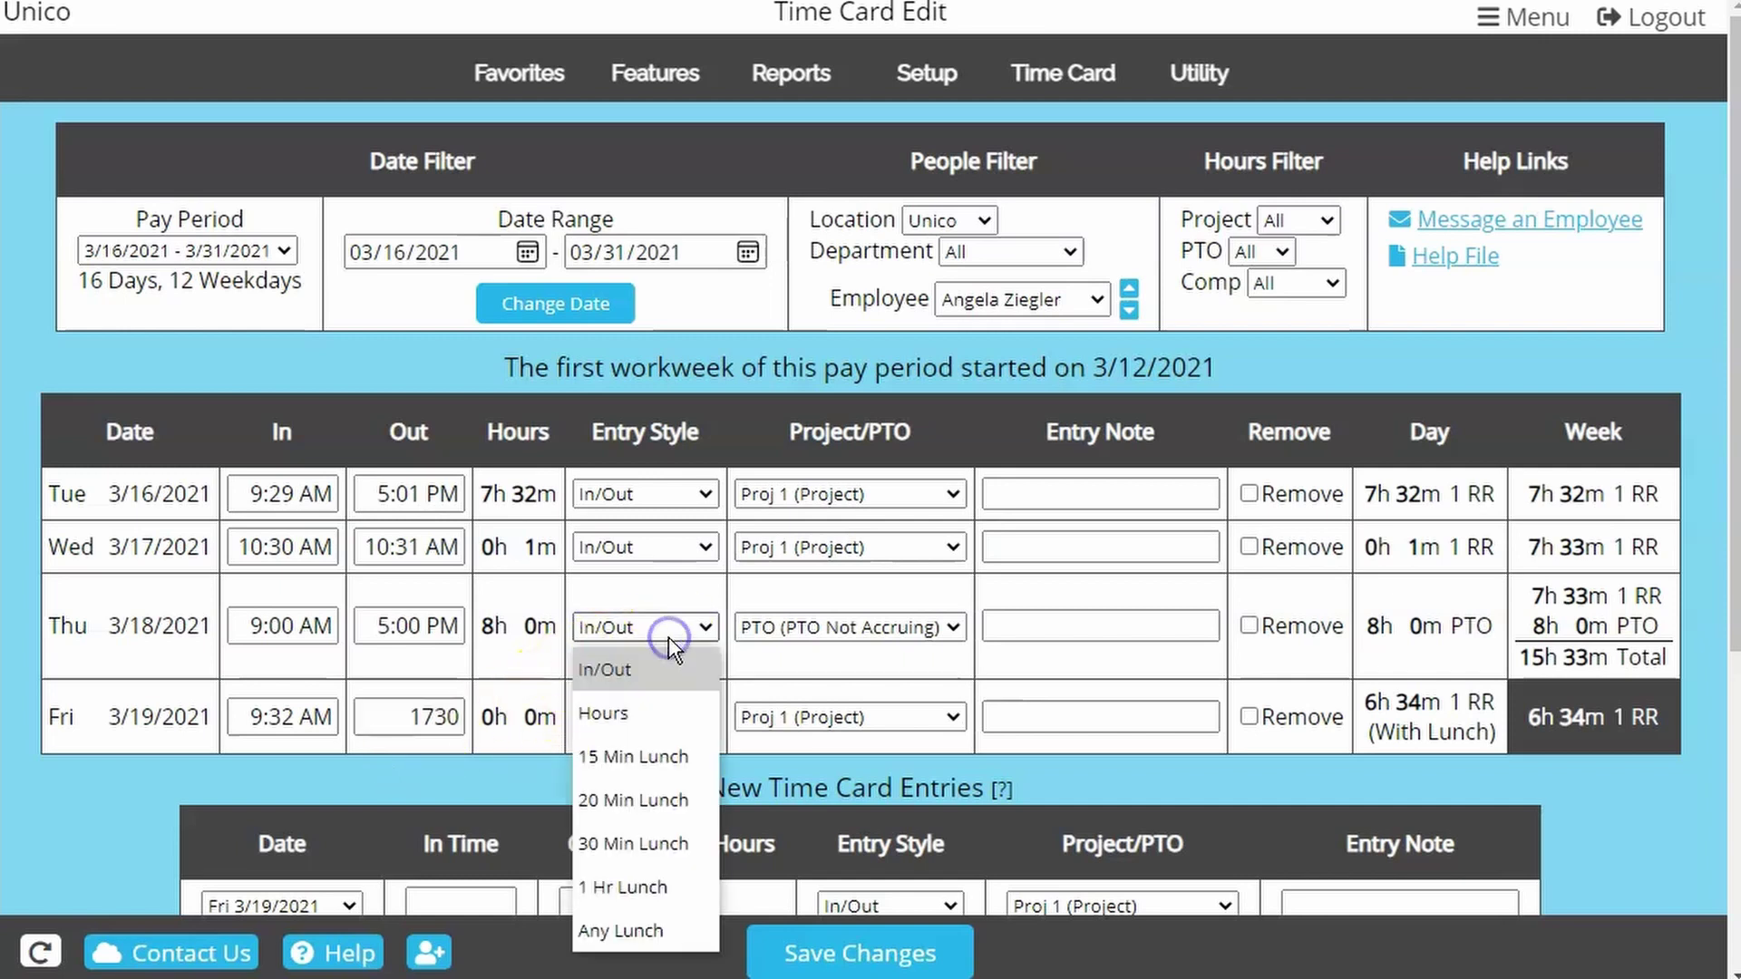
click(667, 714)
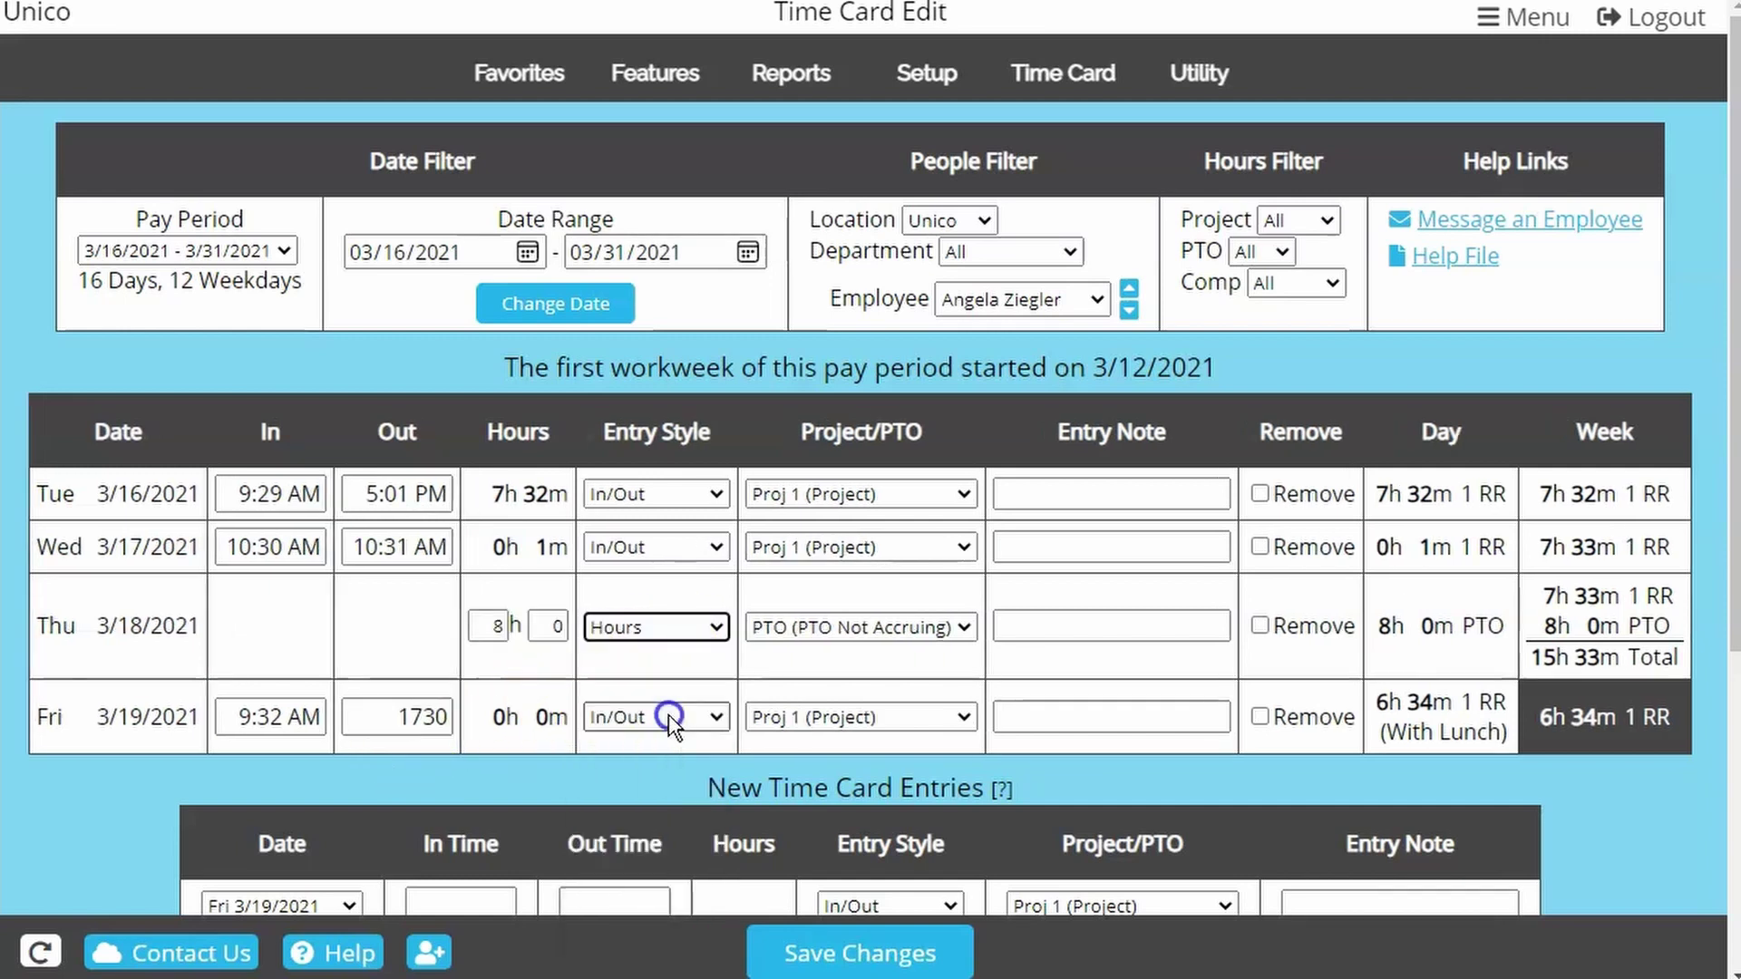
click(769, 669)
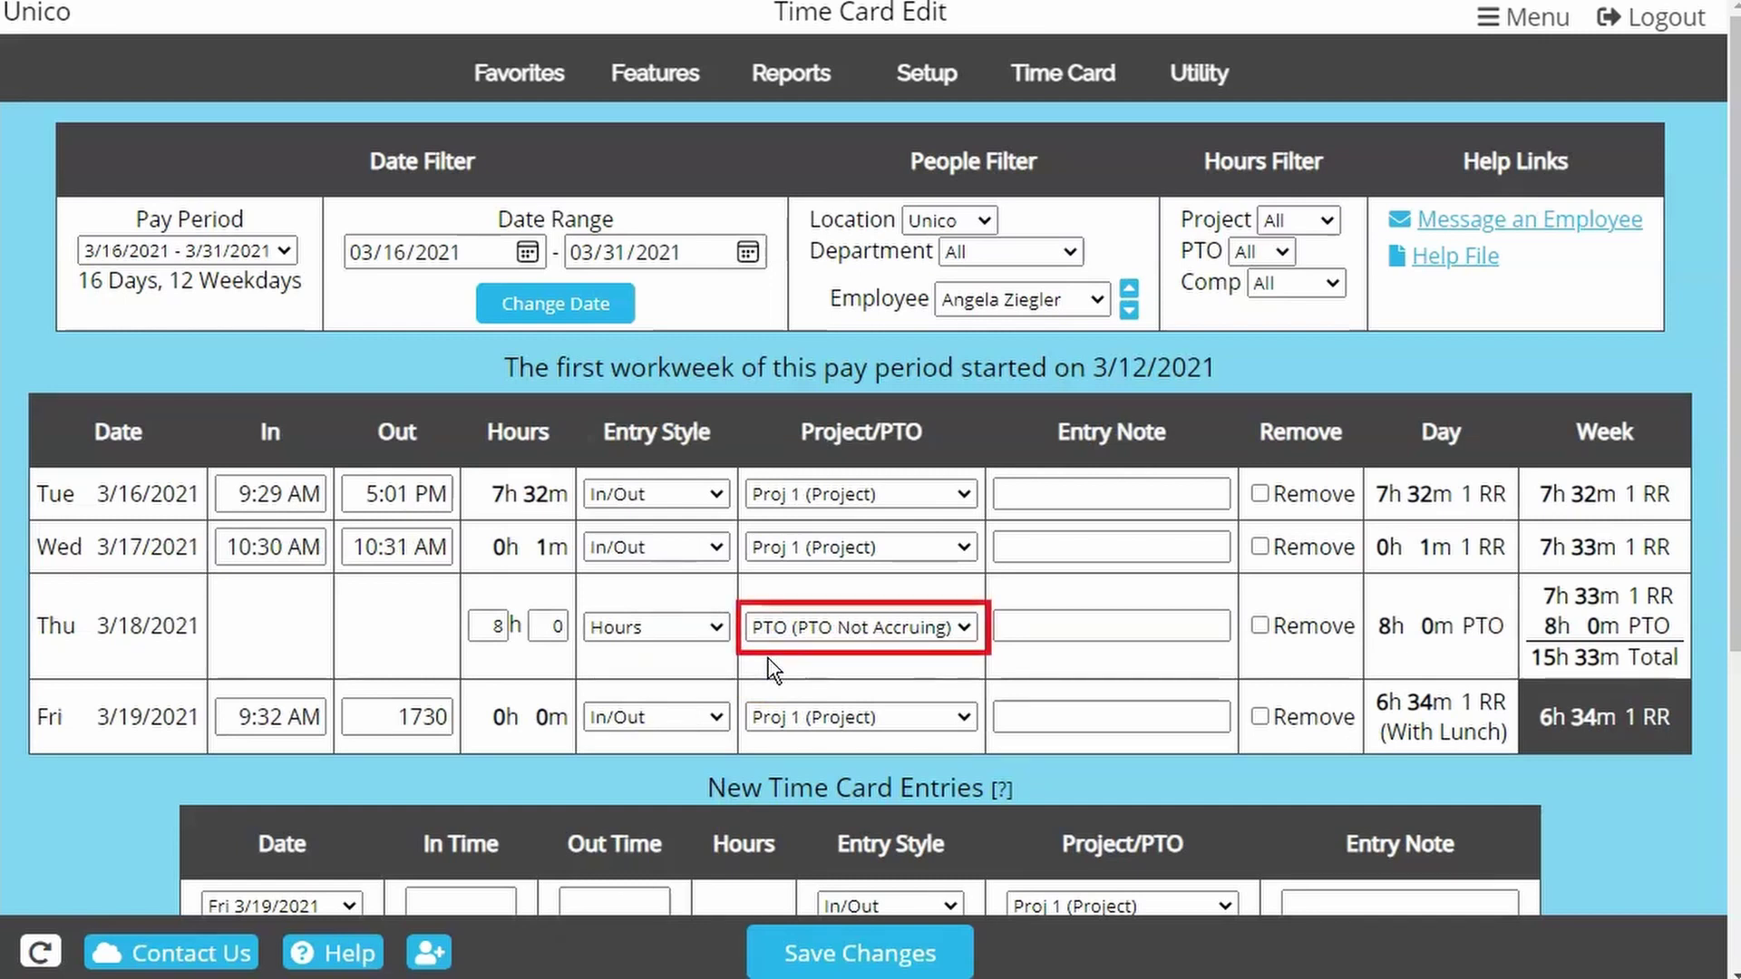
click(712, 628)
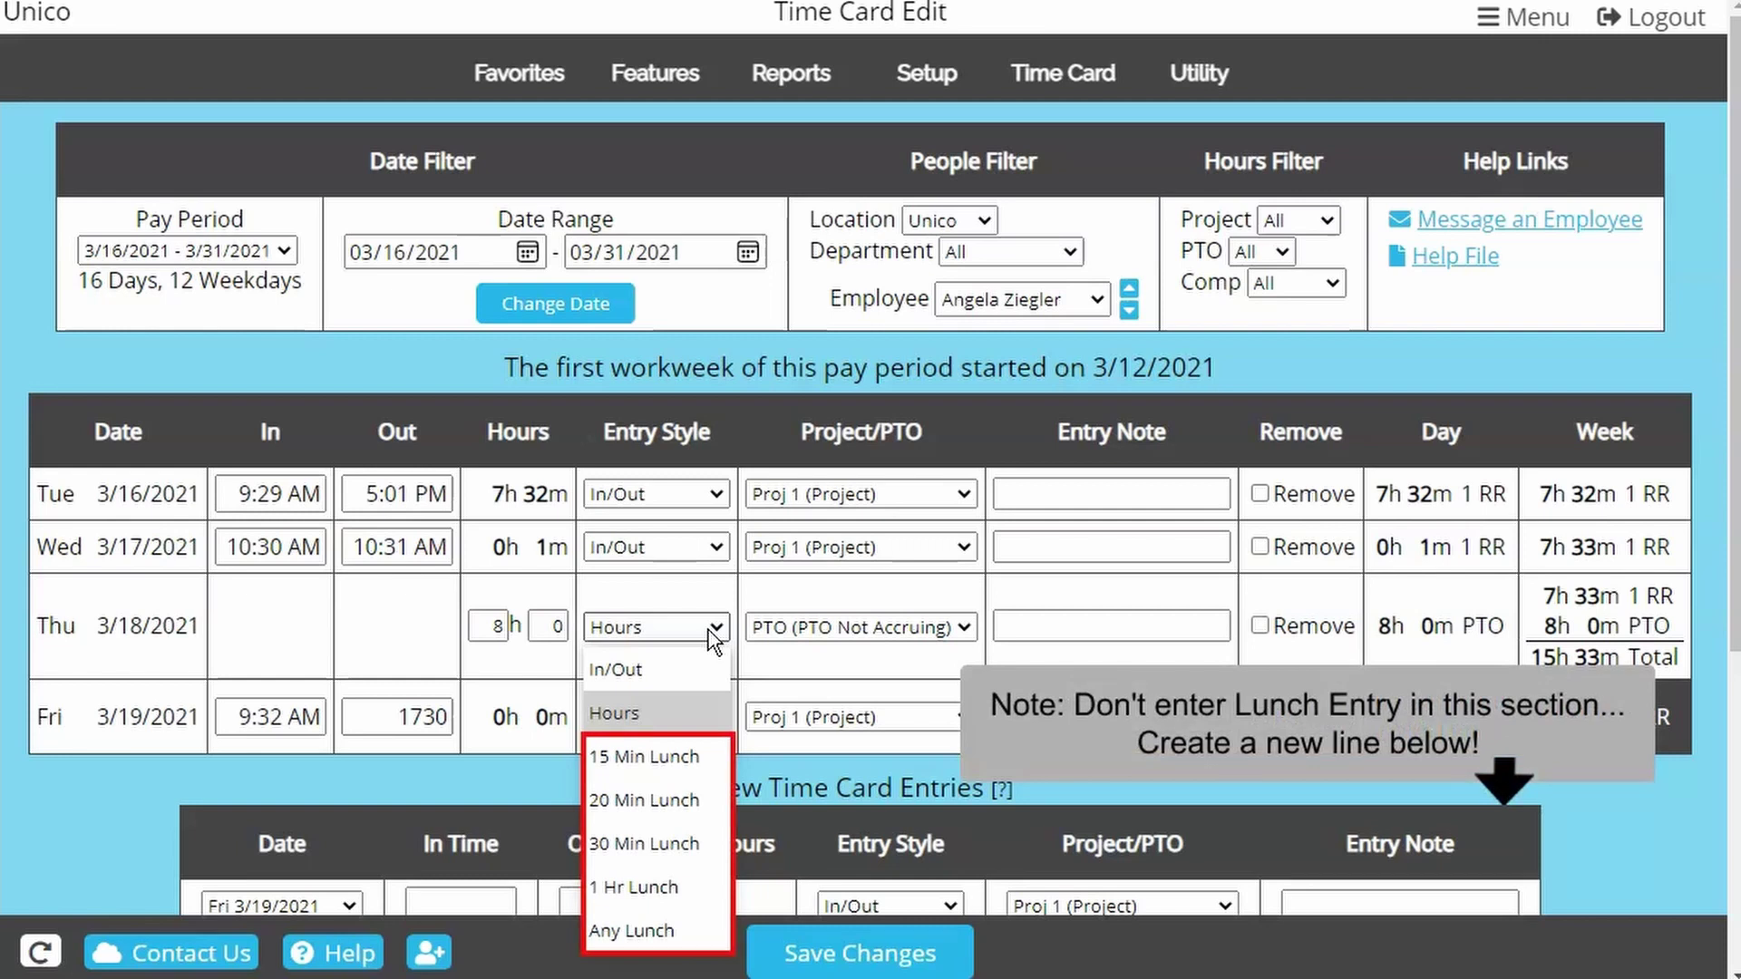
click(714, 640)
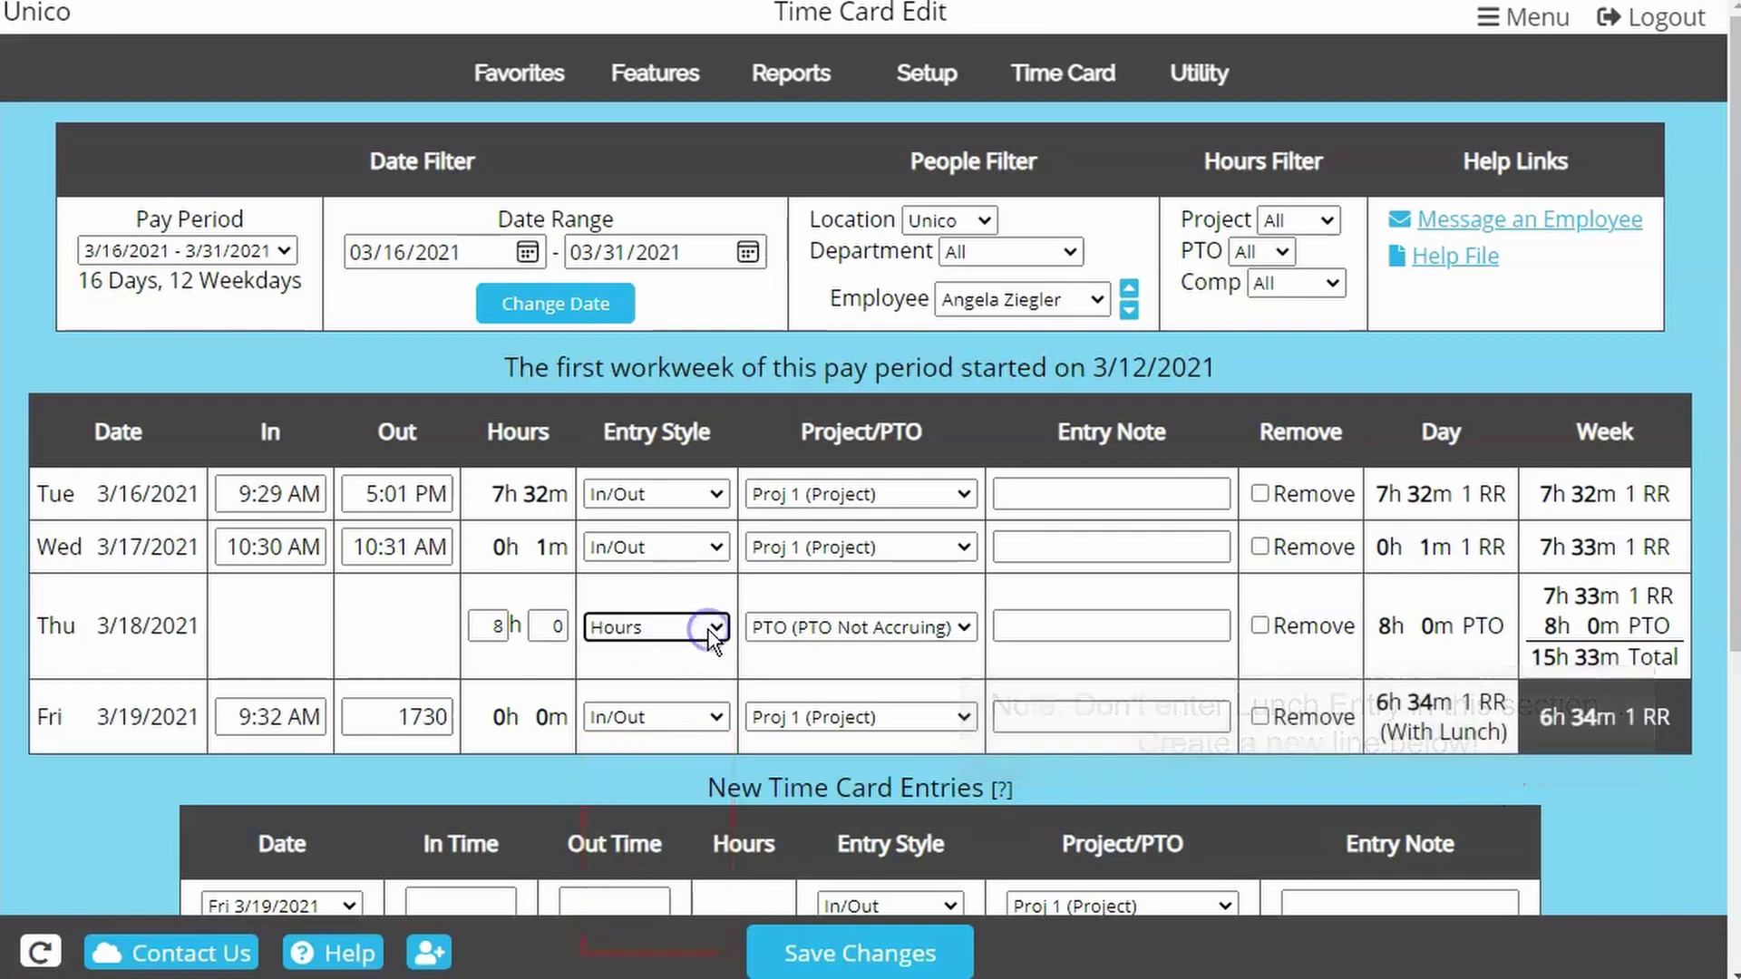
click(716, 666)
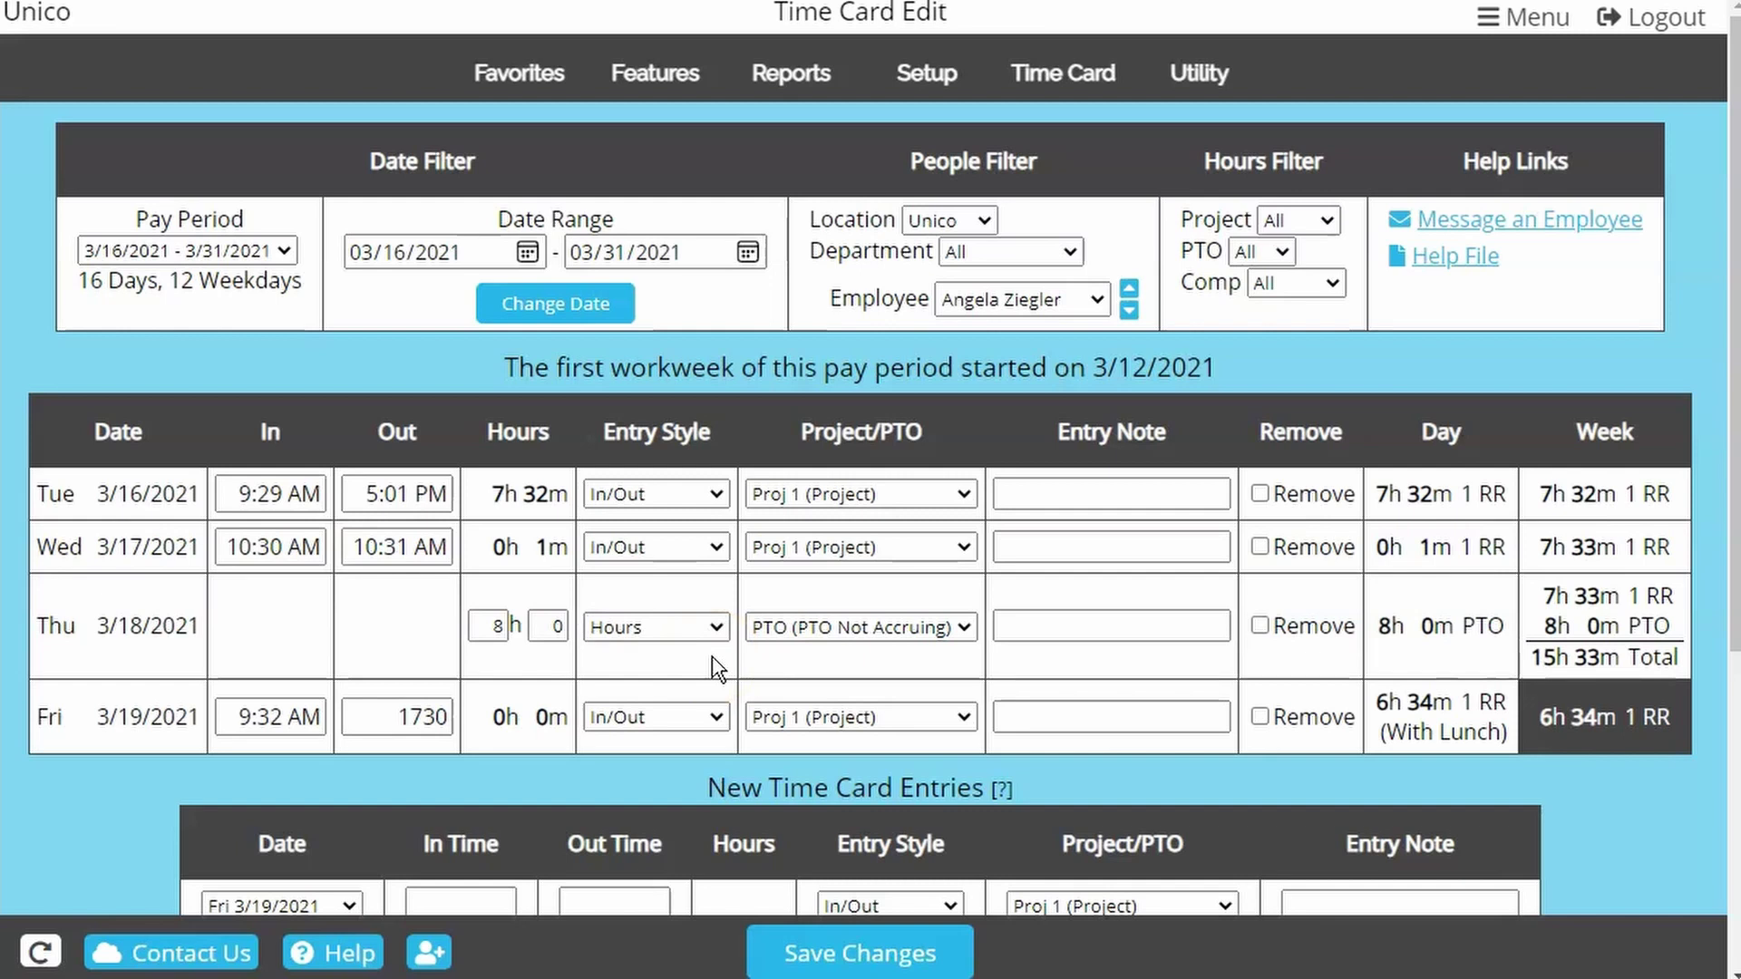
click(932, 629)
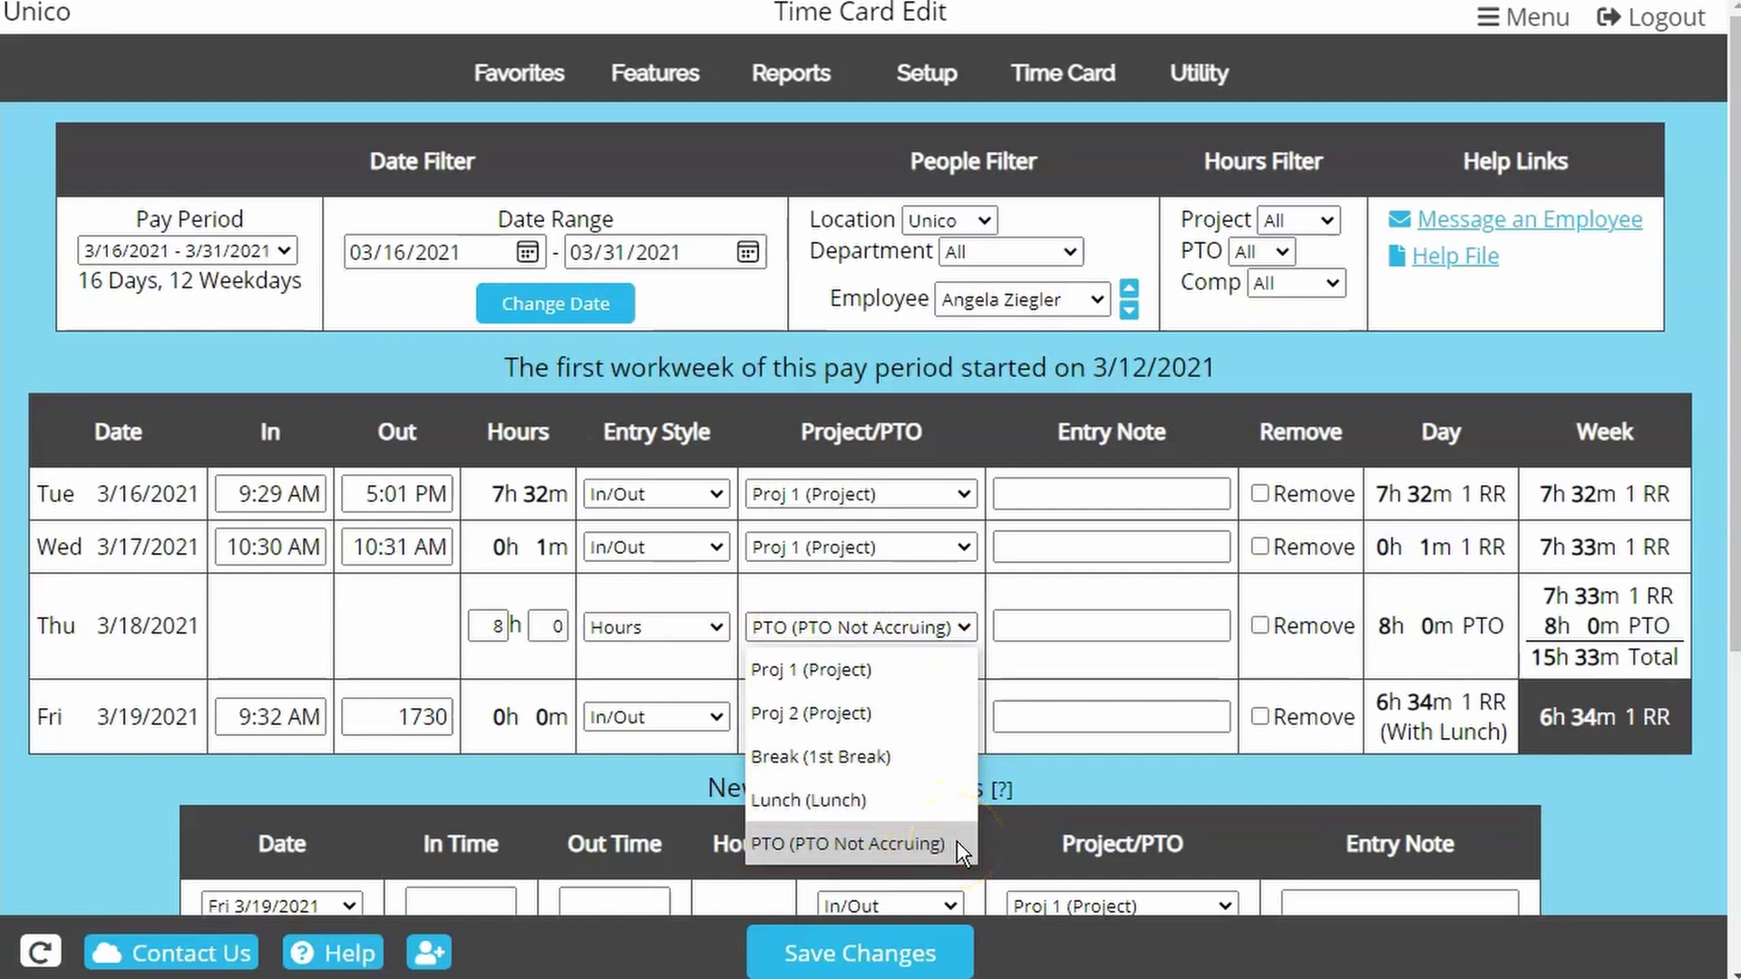
- Keep Thu 3/18 as PTO, mark Wed 3/17 for removal, and save the time card
click(1037, 604)
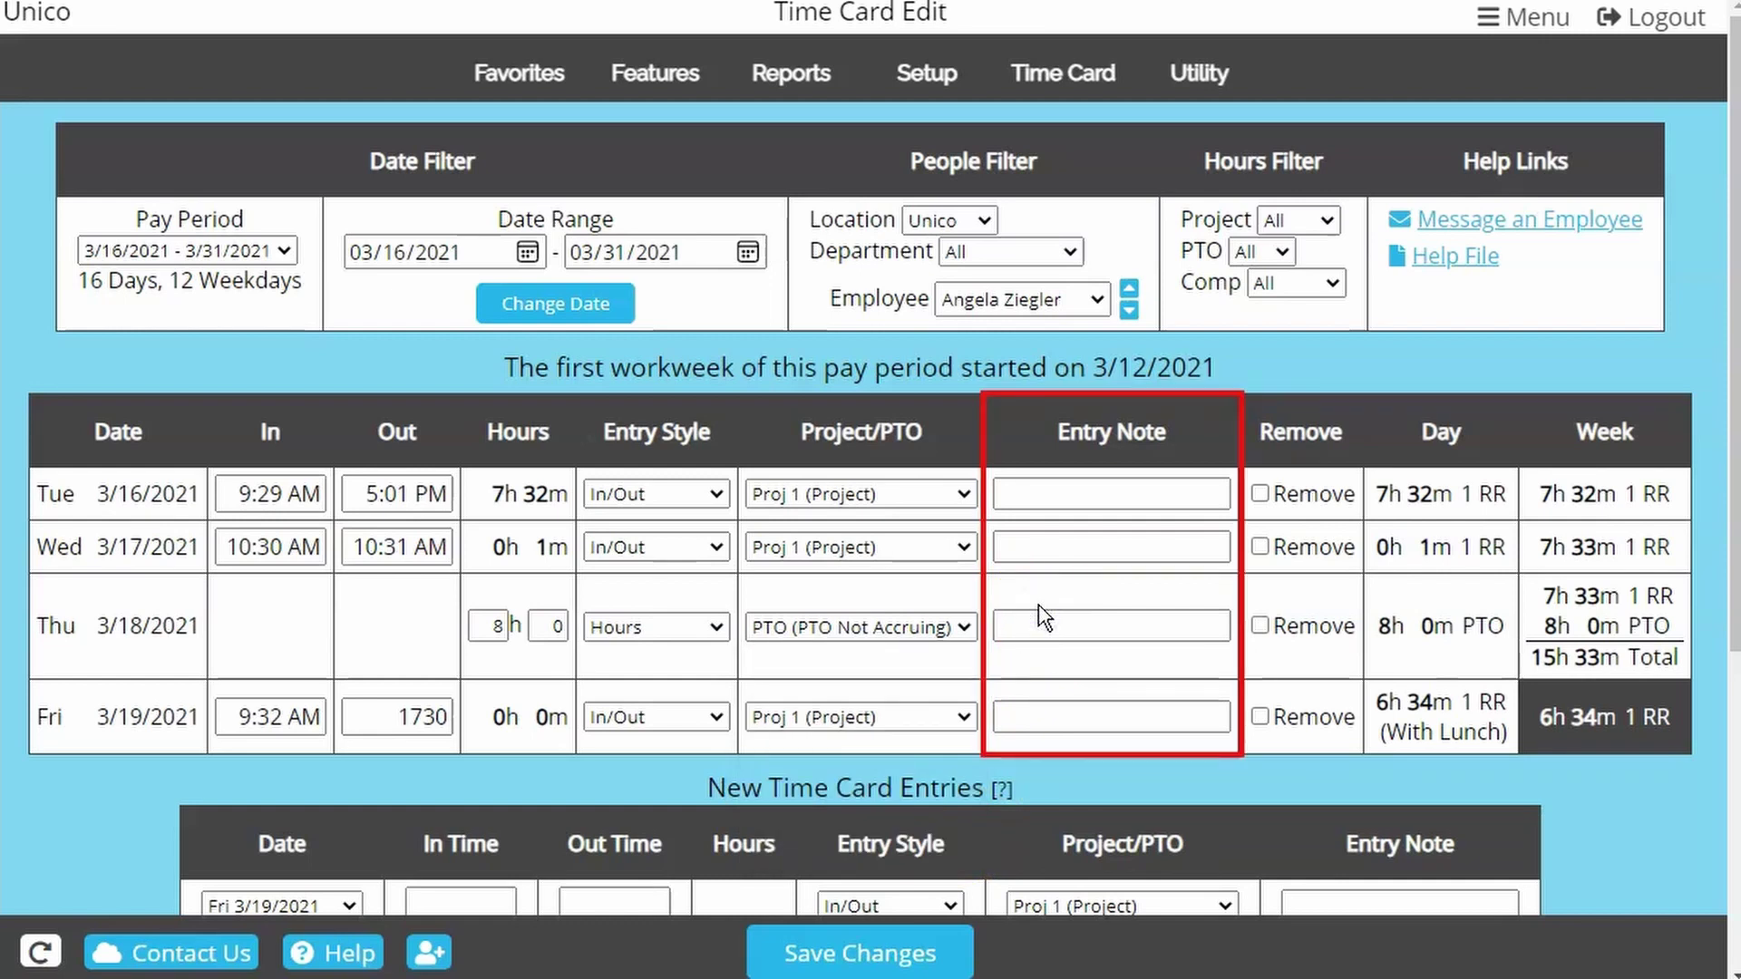
click(922, 102)
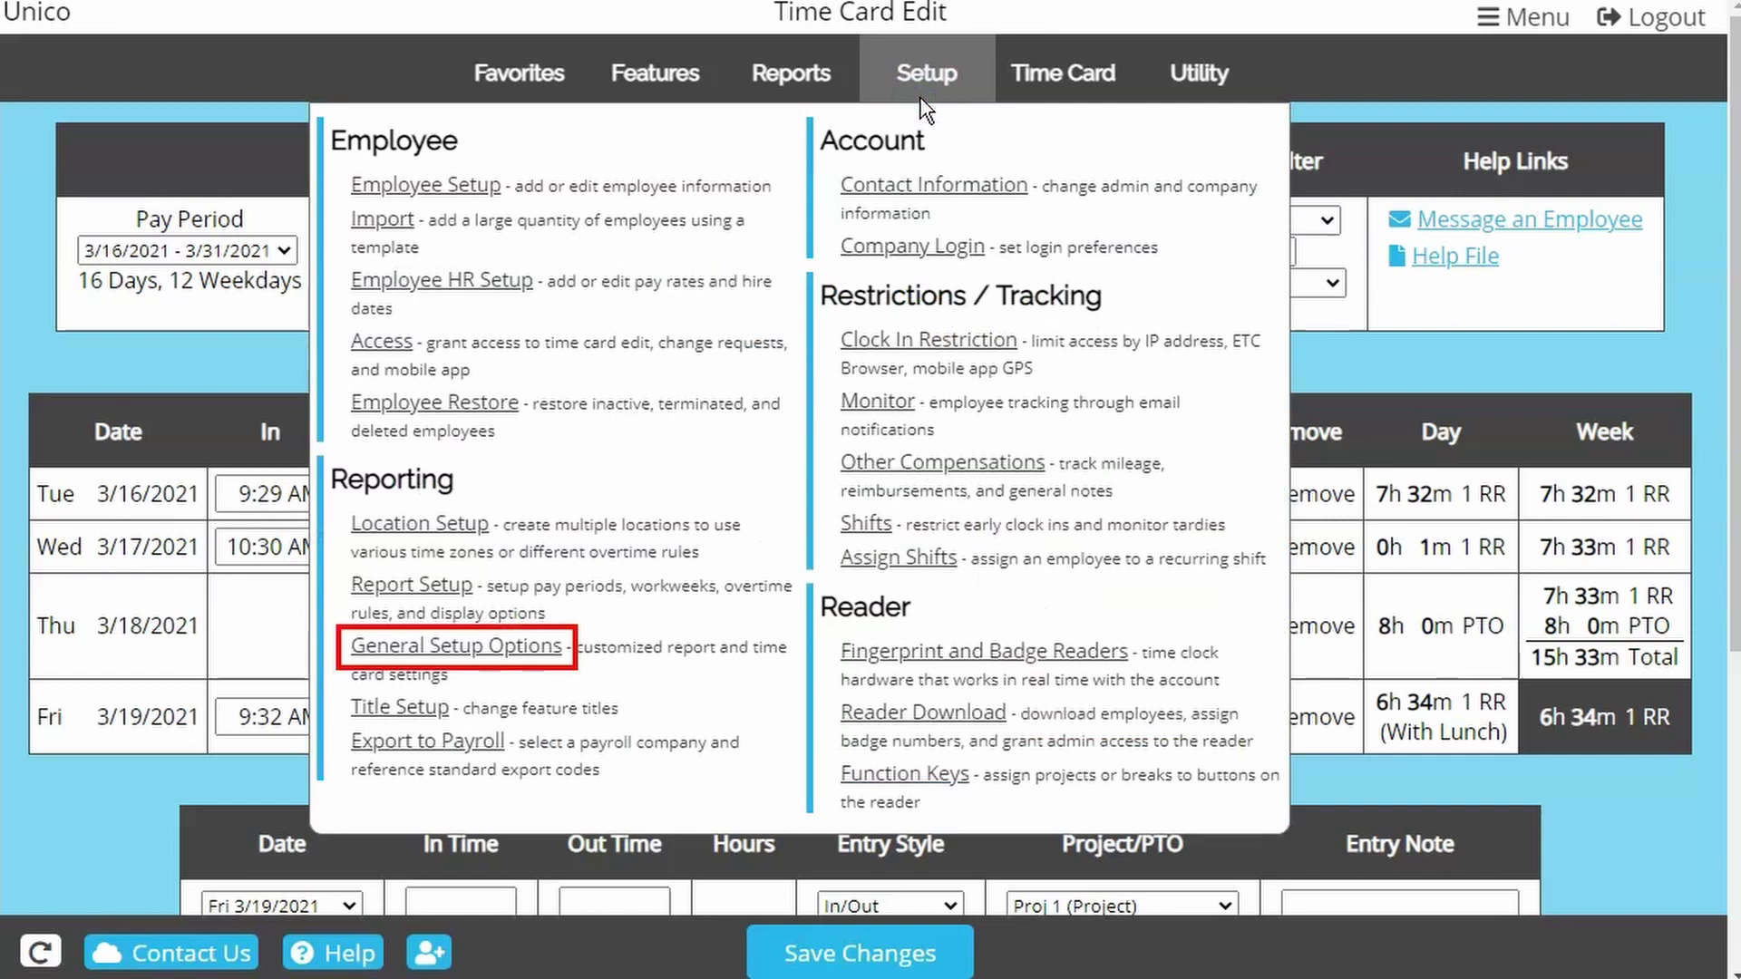
click(921, 98)
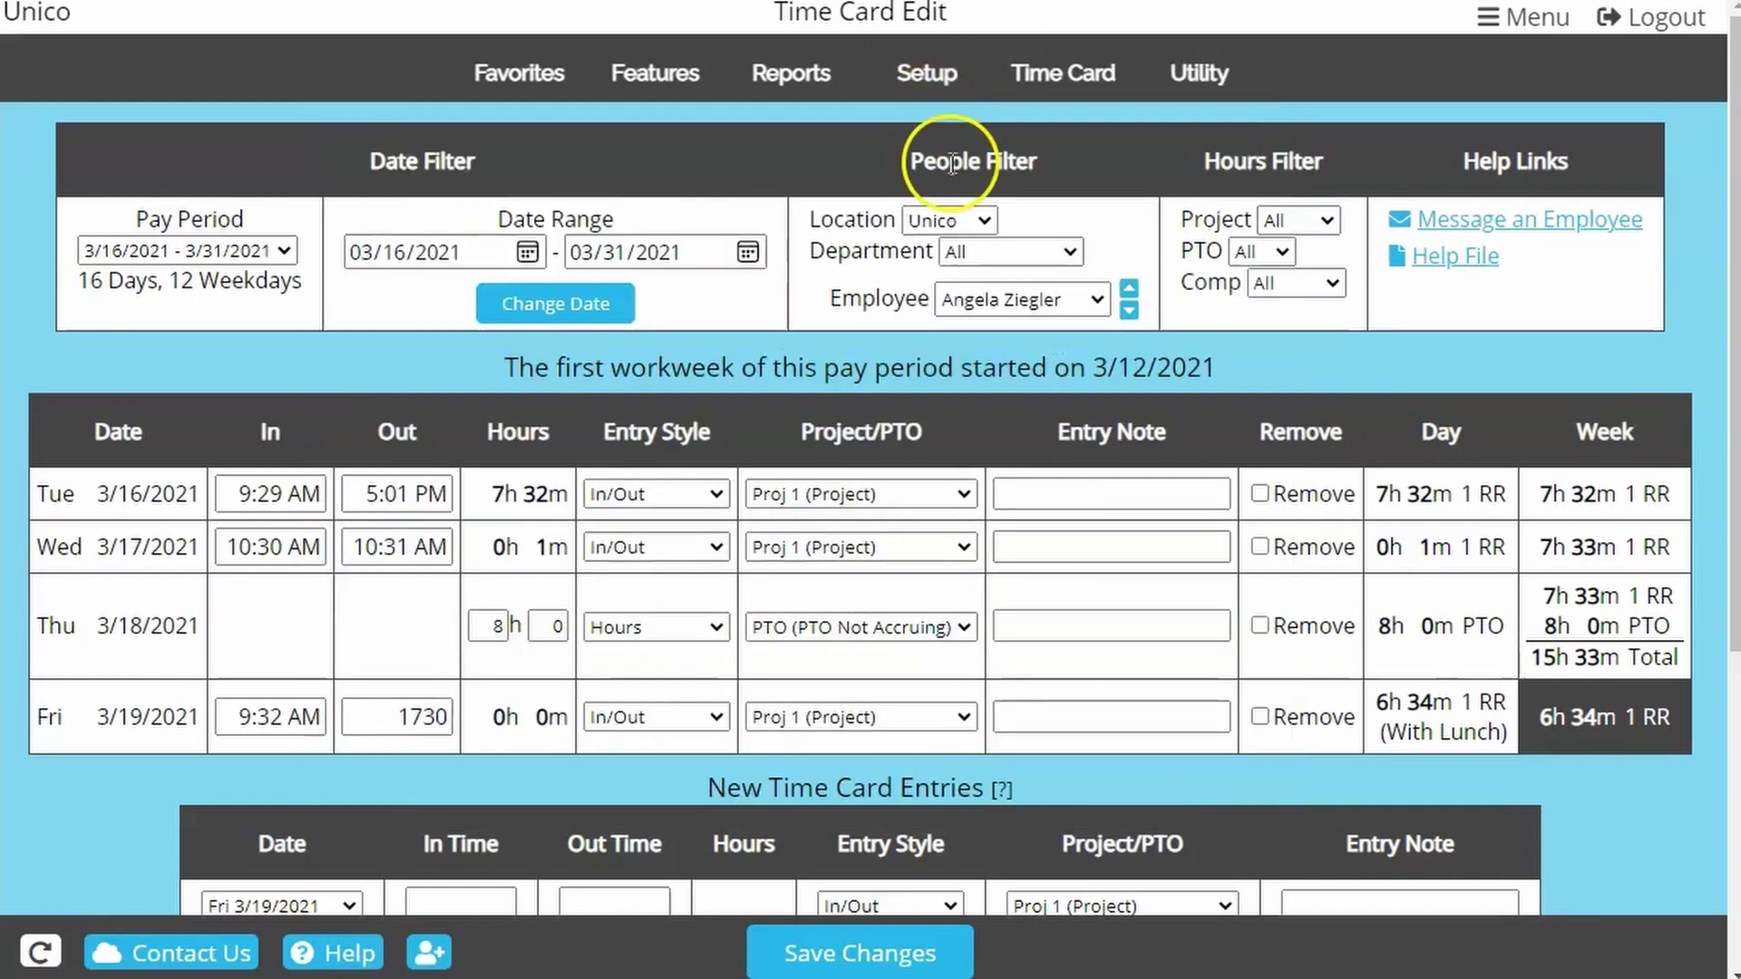
click(1259, 547)
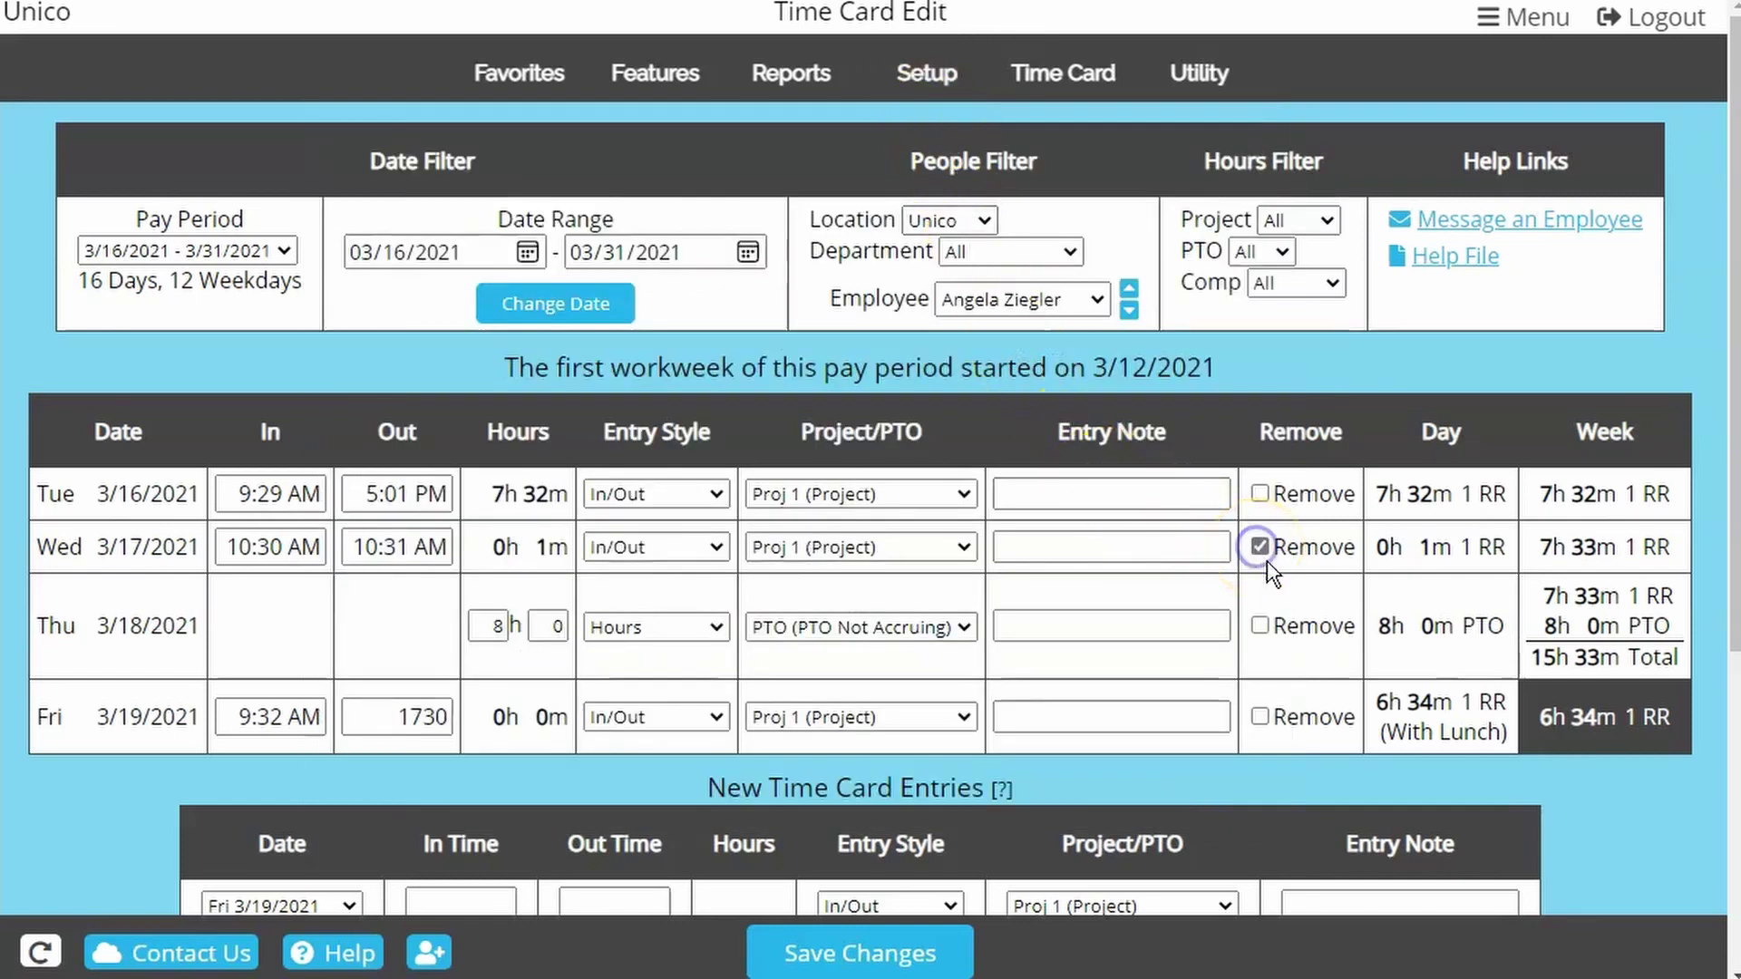
click(961, 952)
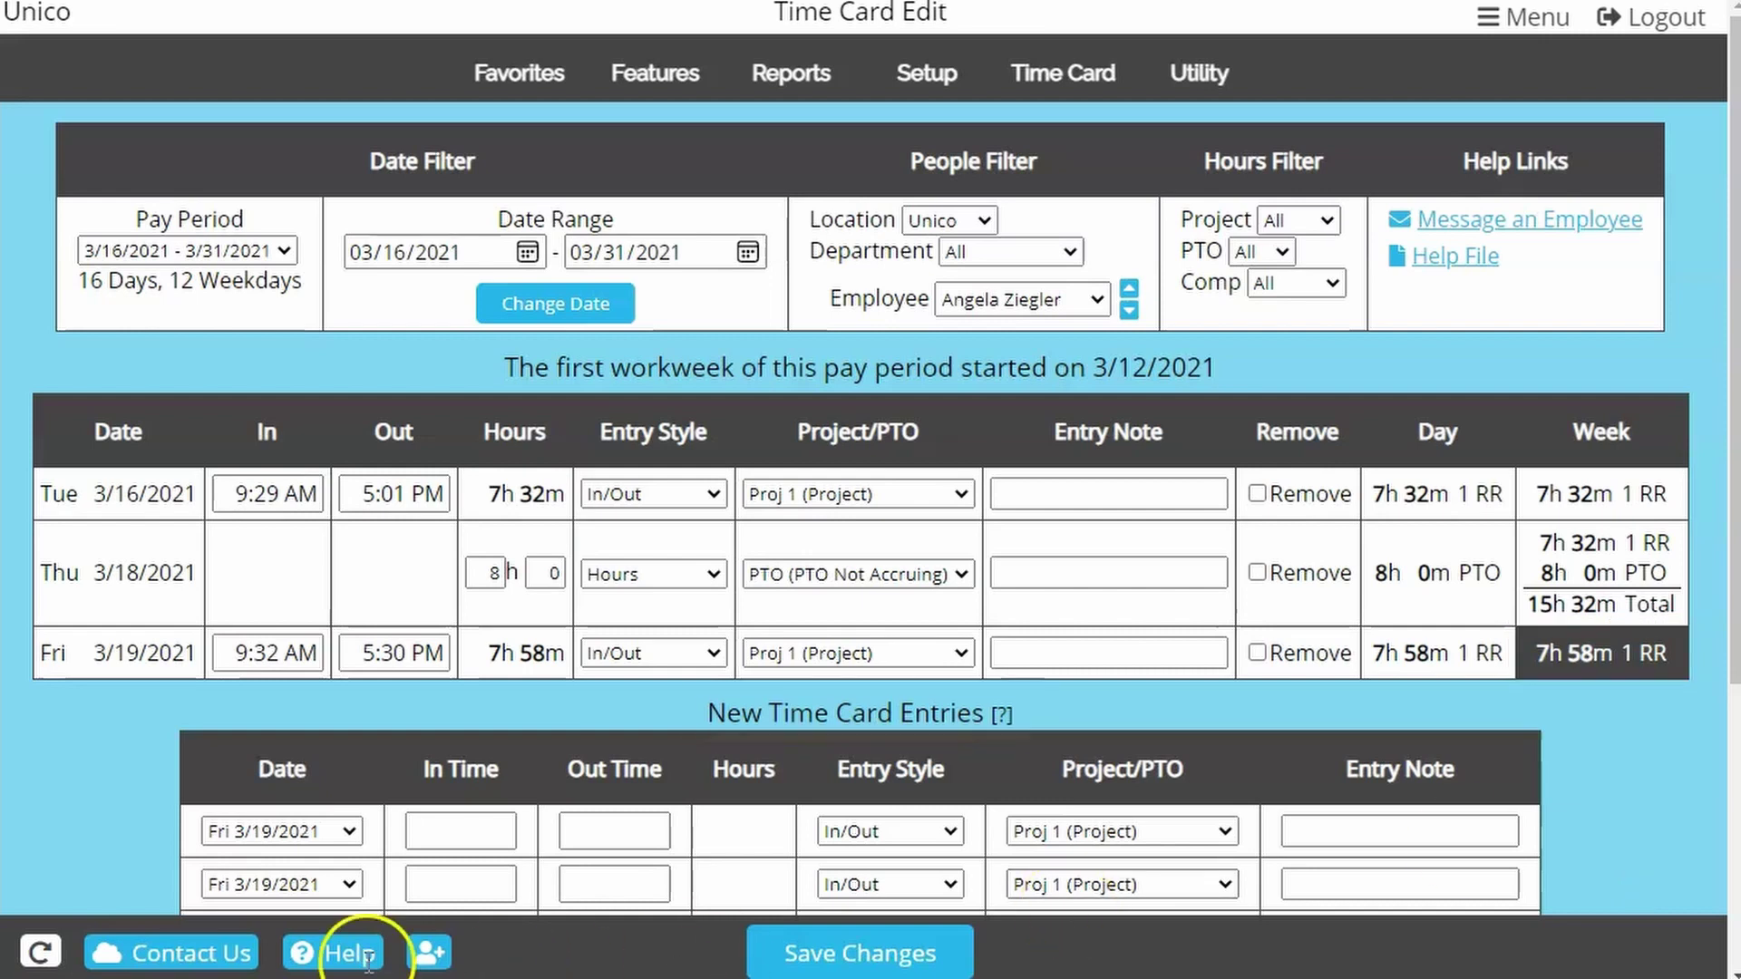
click(314, 832)
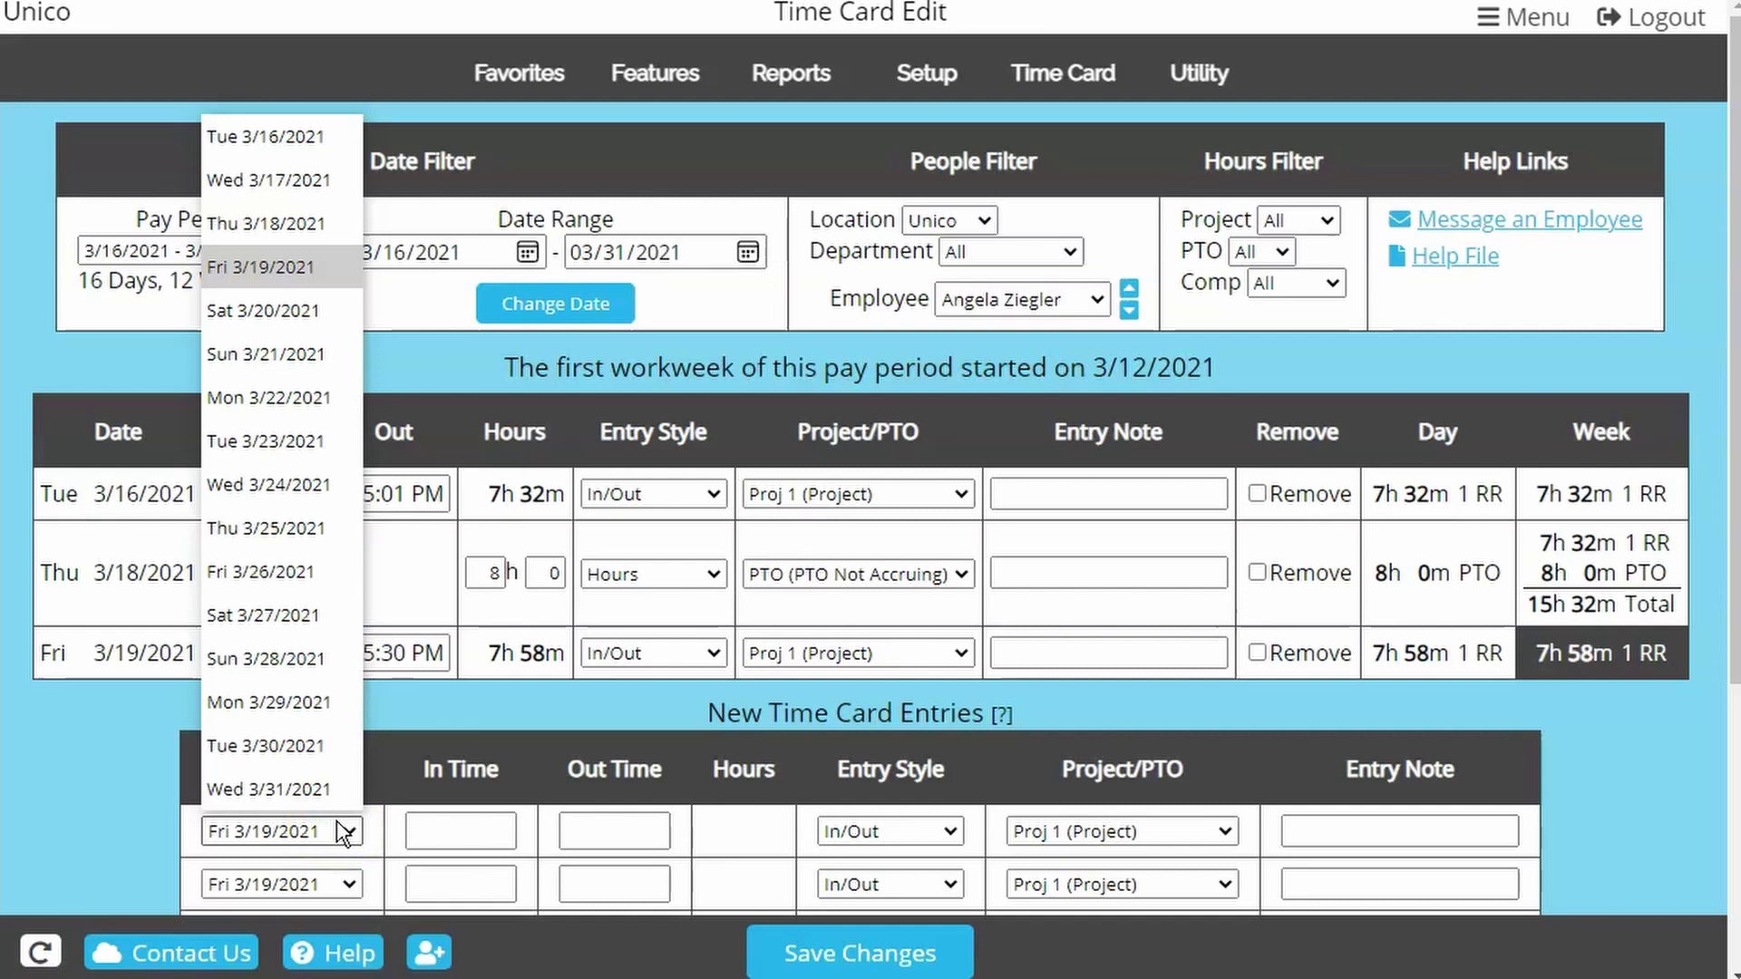
- Change the date range end to 05/01/2021 and apply it
click(337, 822)
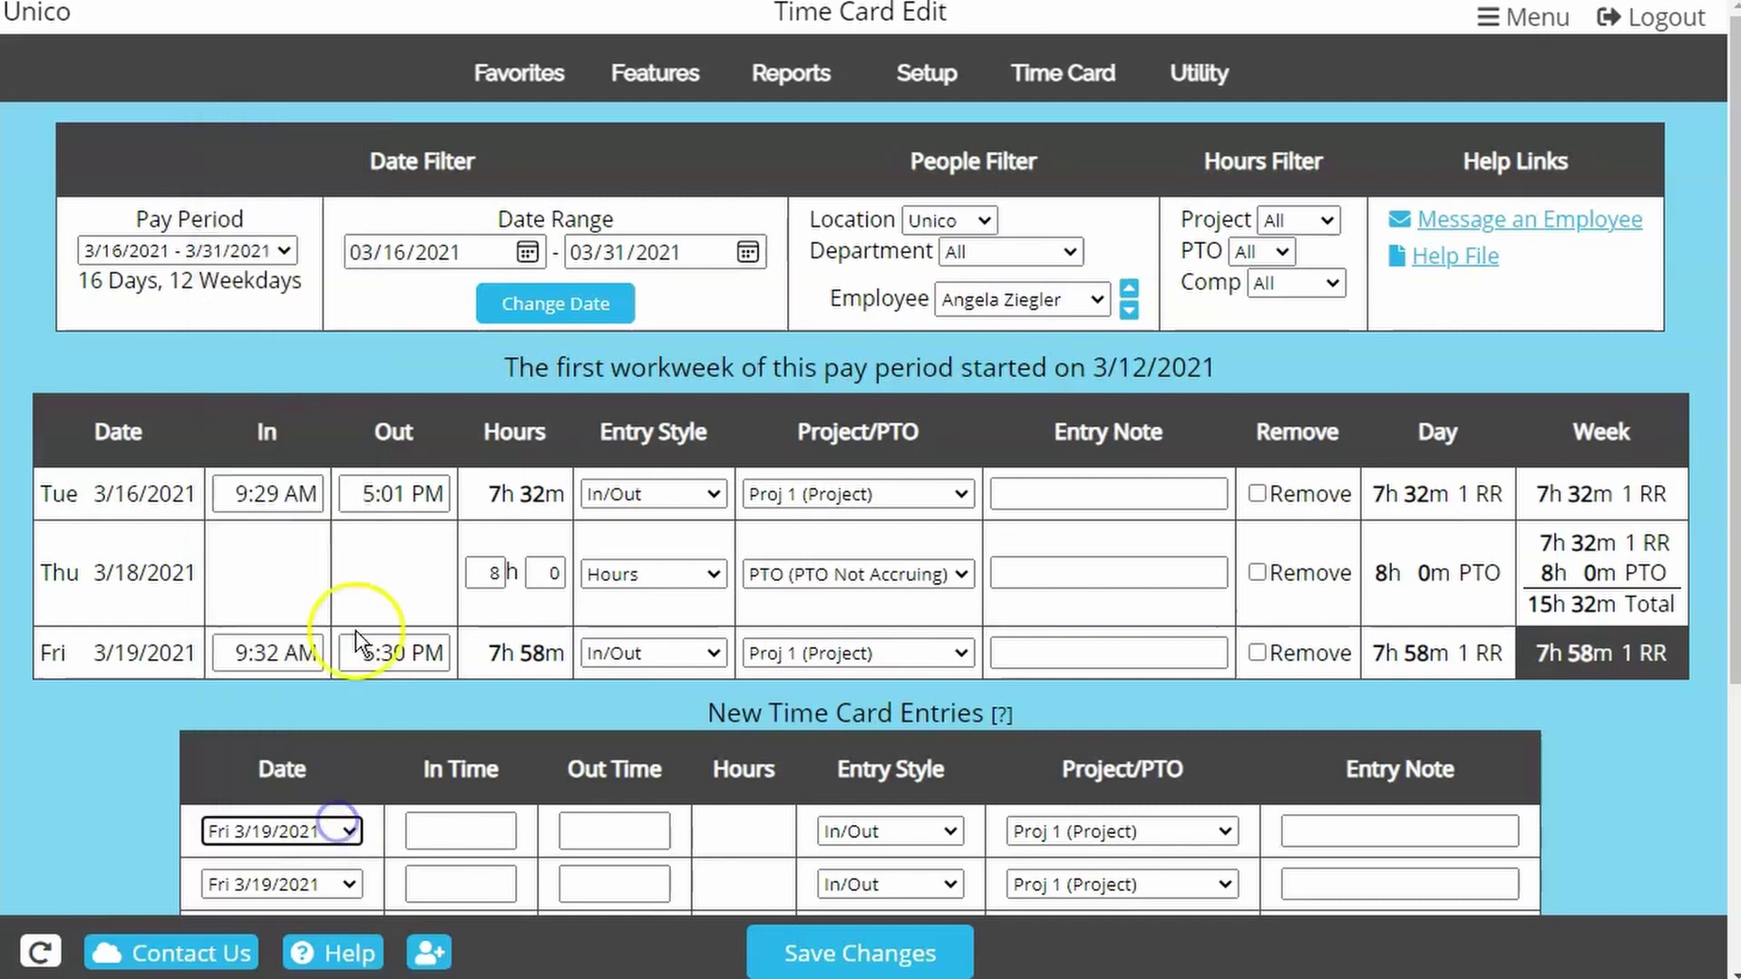
click(575, 254)
text(0501)
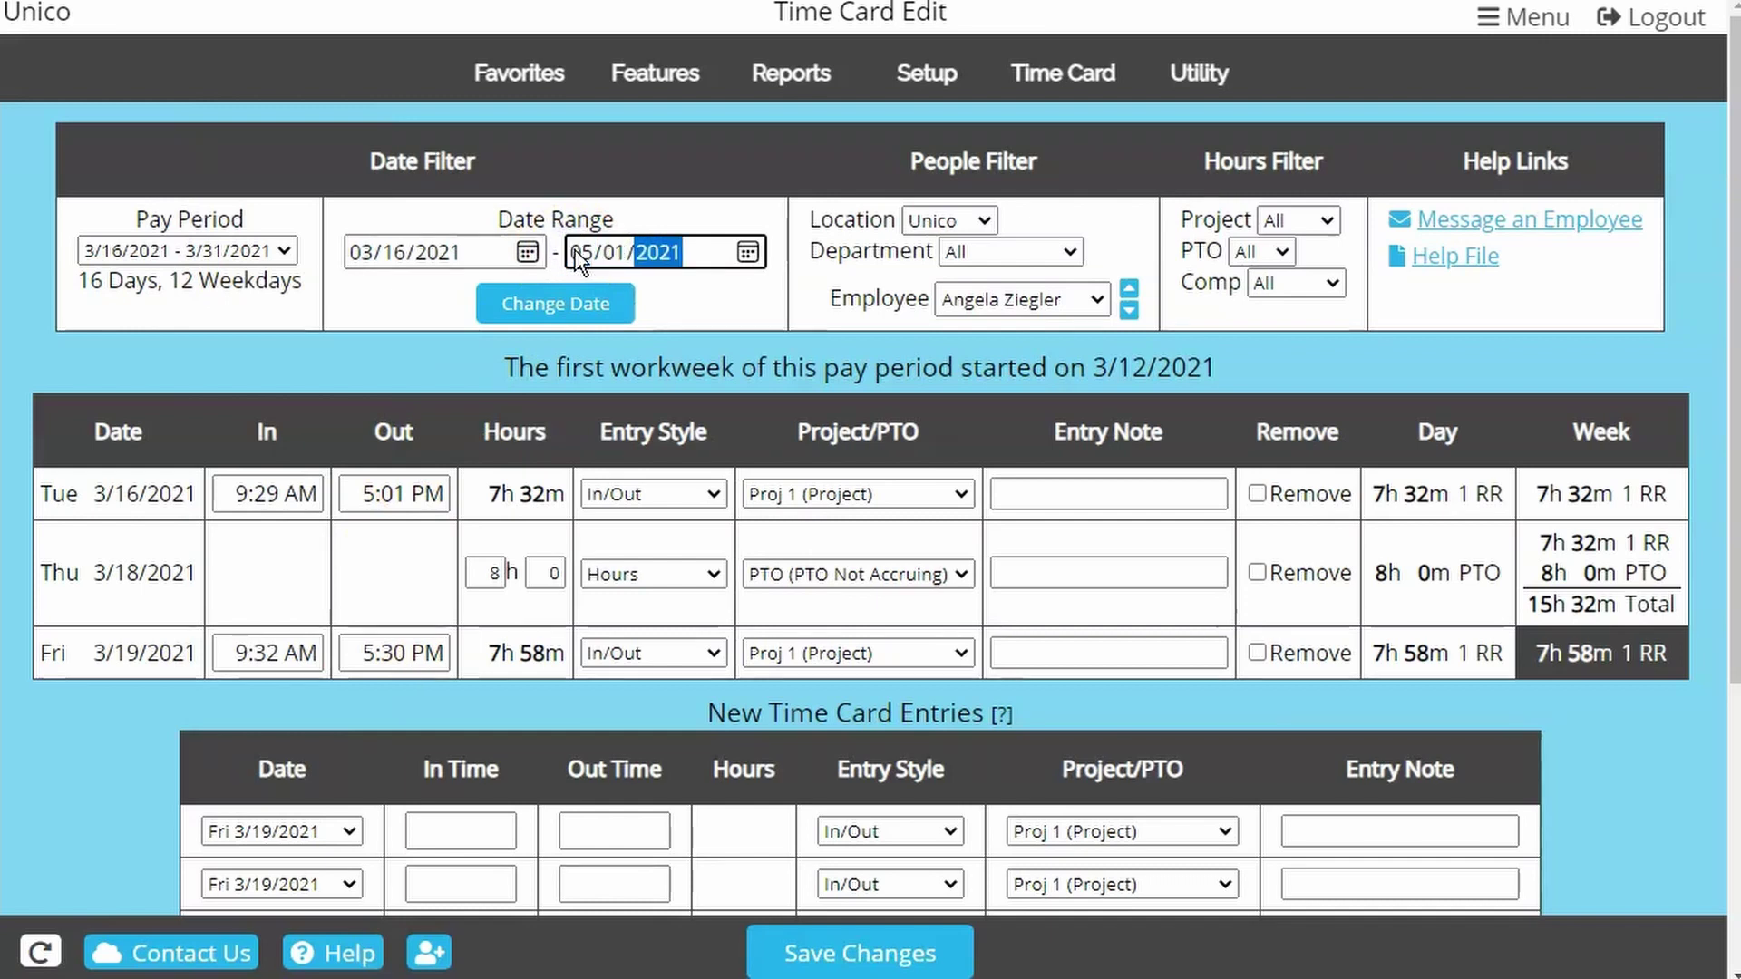
click(583, 302)
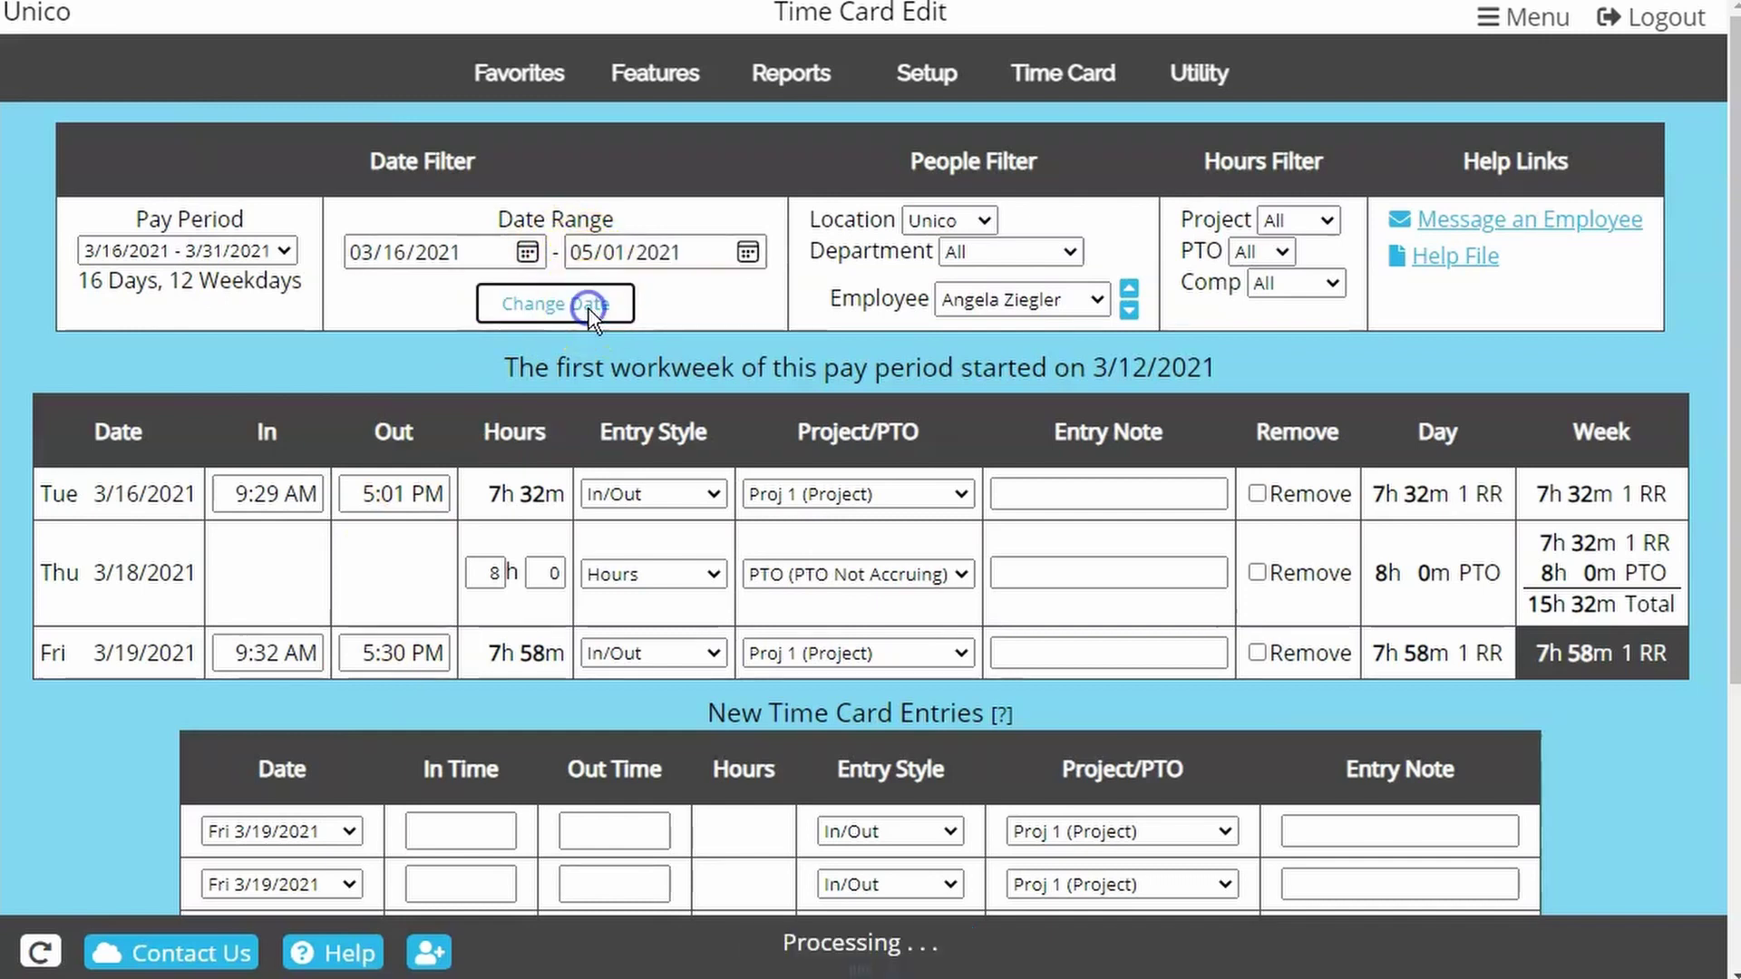
- Pick Sat 5/1/2021 as the first new entry's date
click(342, 831)
scroll(308, 707, down, 10)
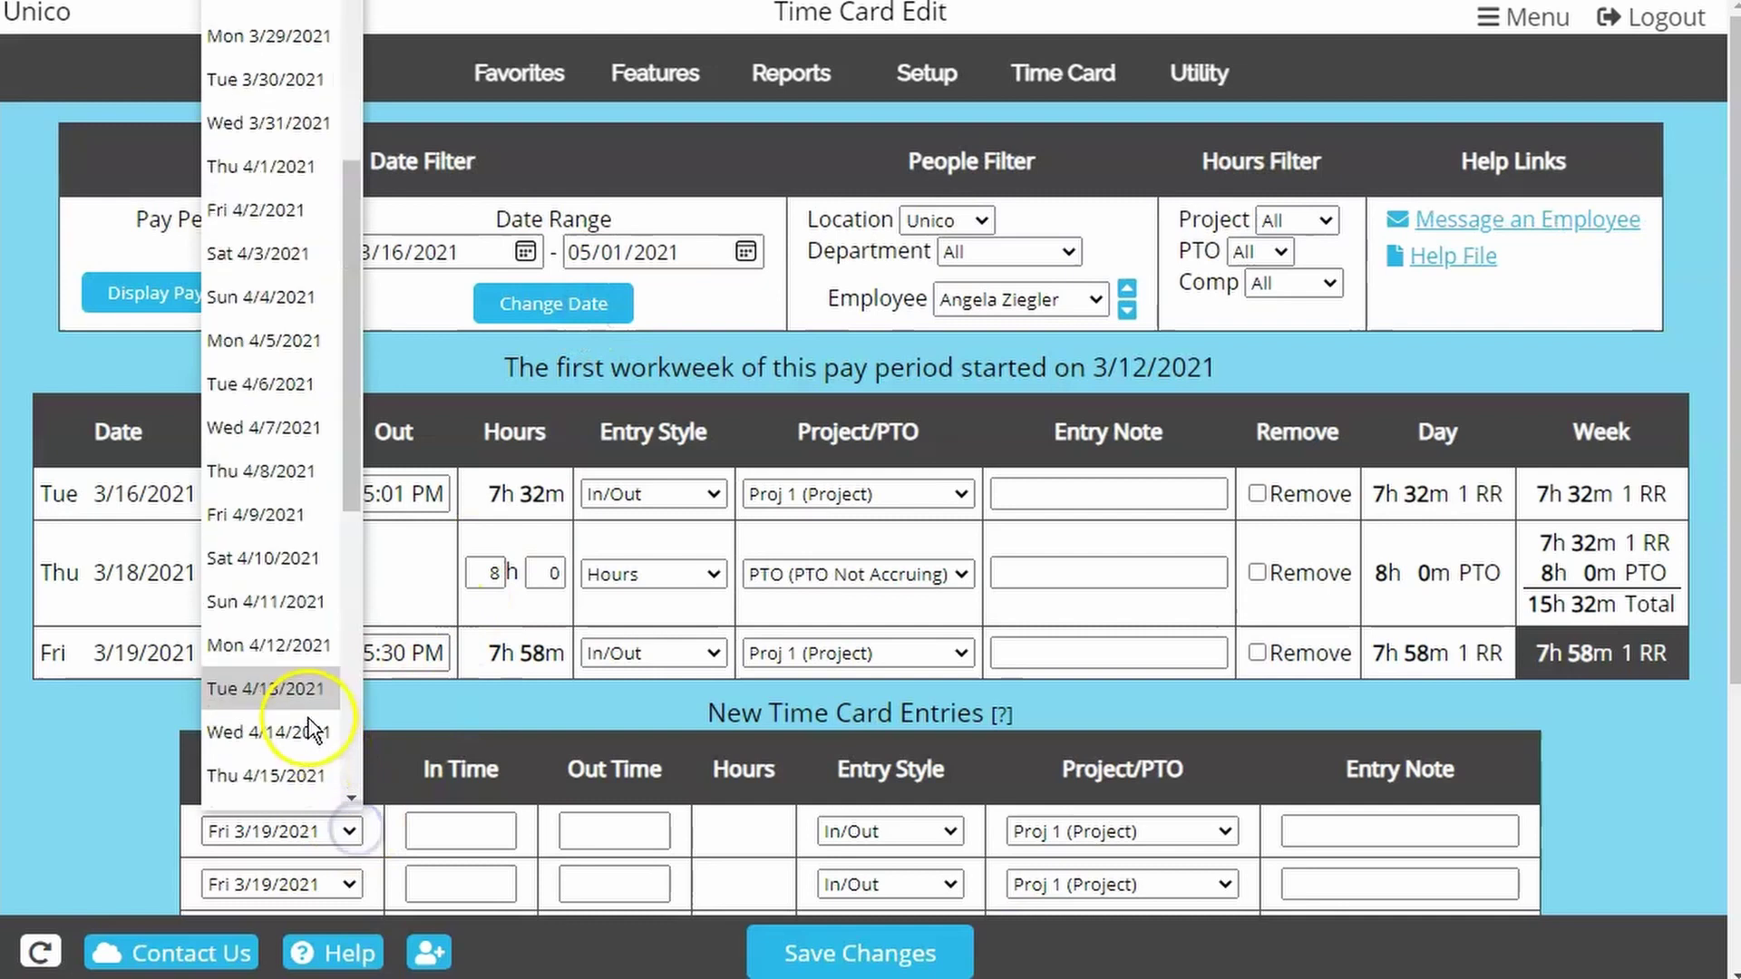
scroll(308, 725, down, 1)
click(308, 776)
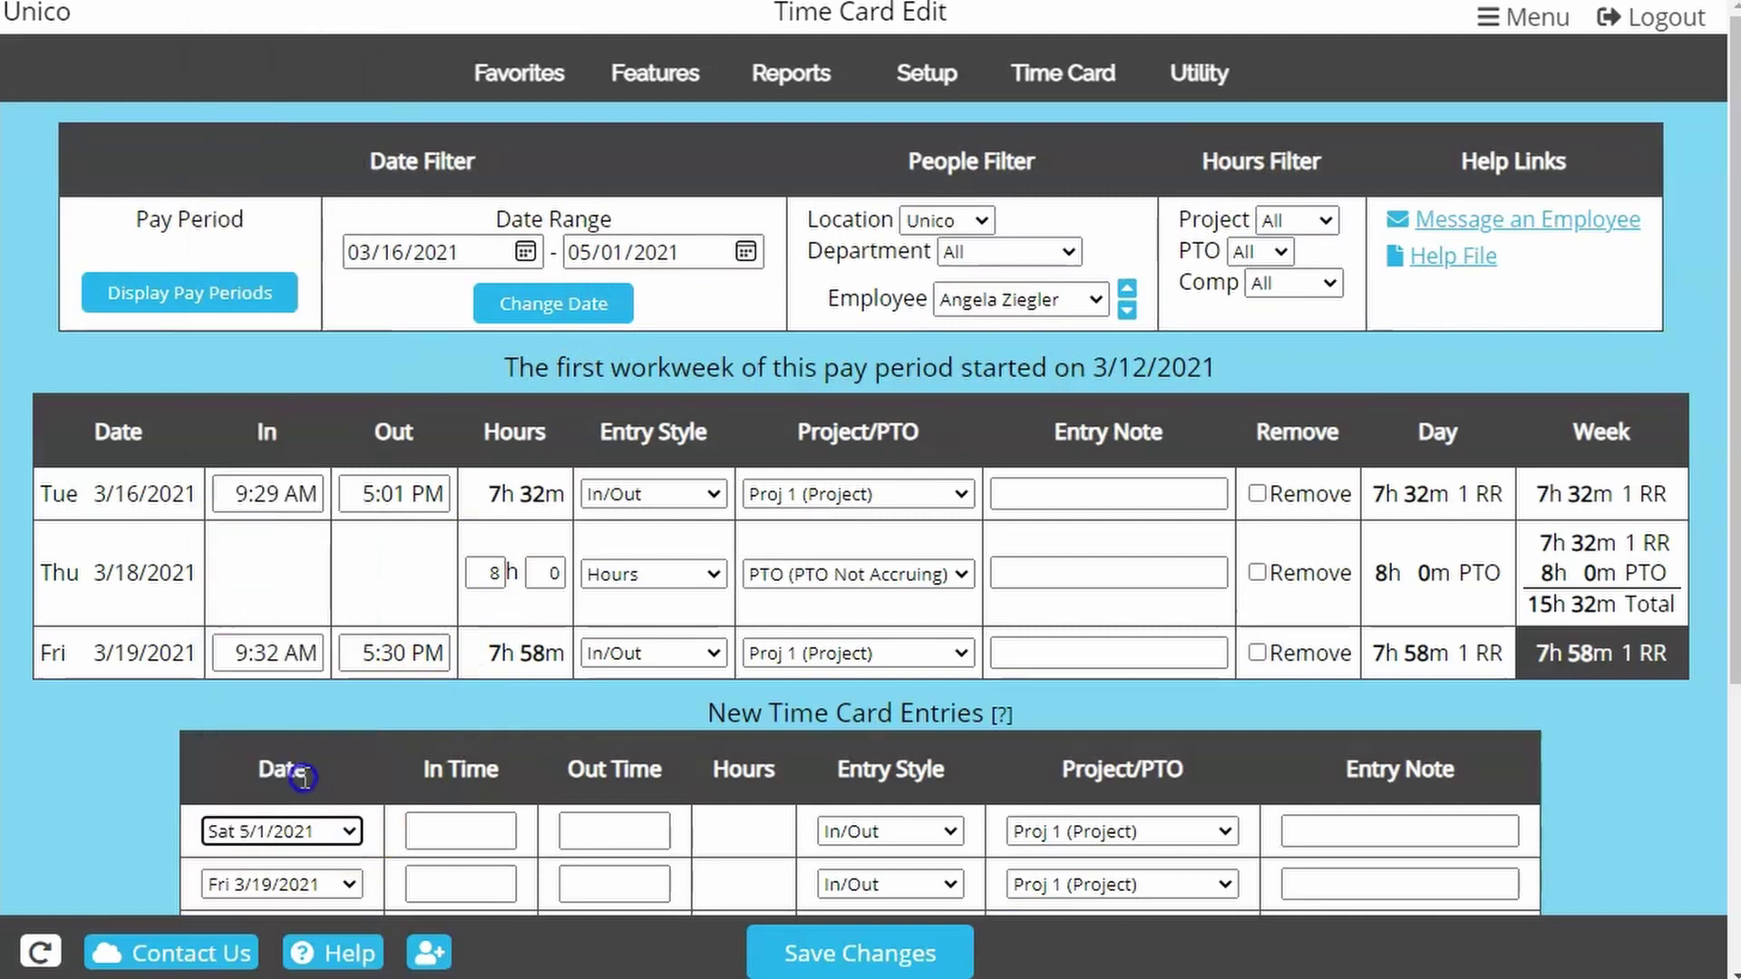
- Make the Sat 5/1 row an 8-hour PTO entry, overriding the insufficient-balance warning
click(877, 841)
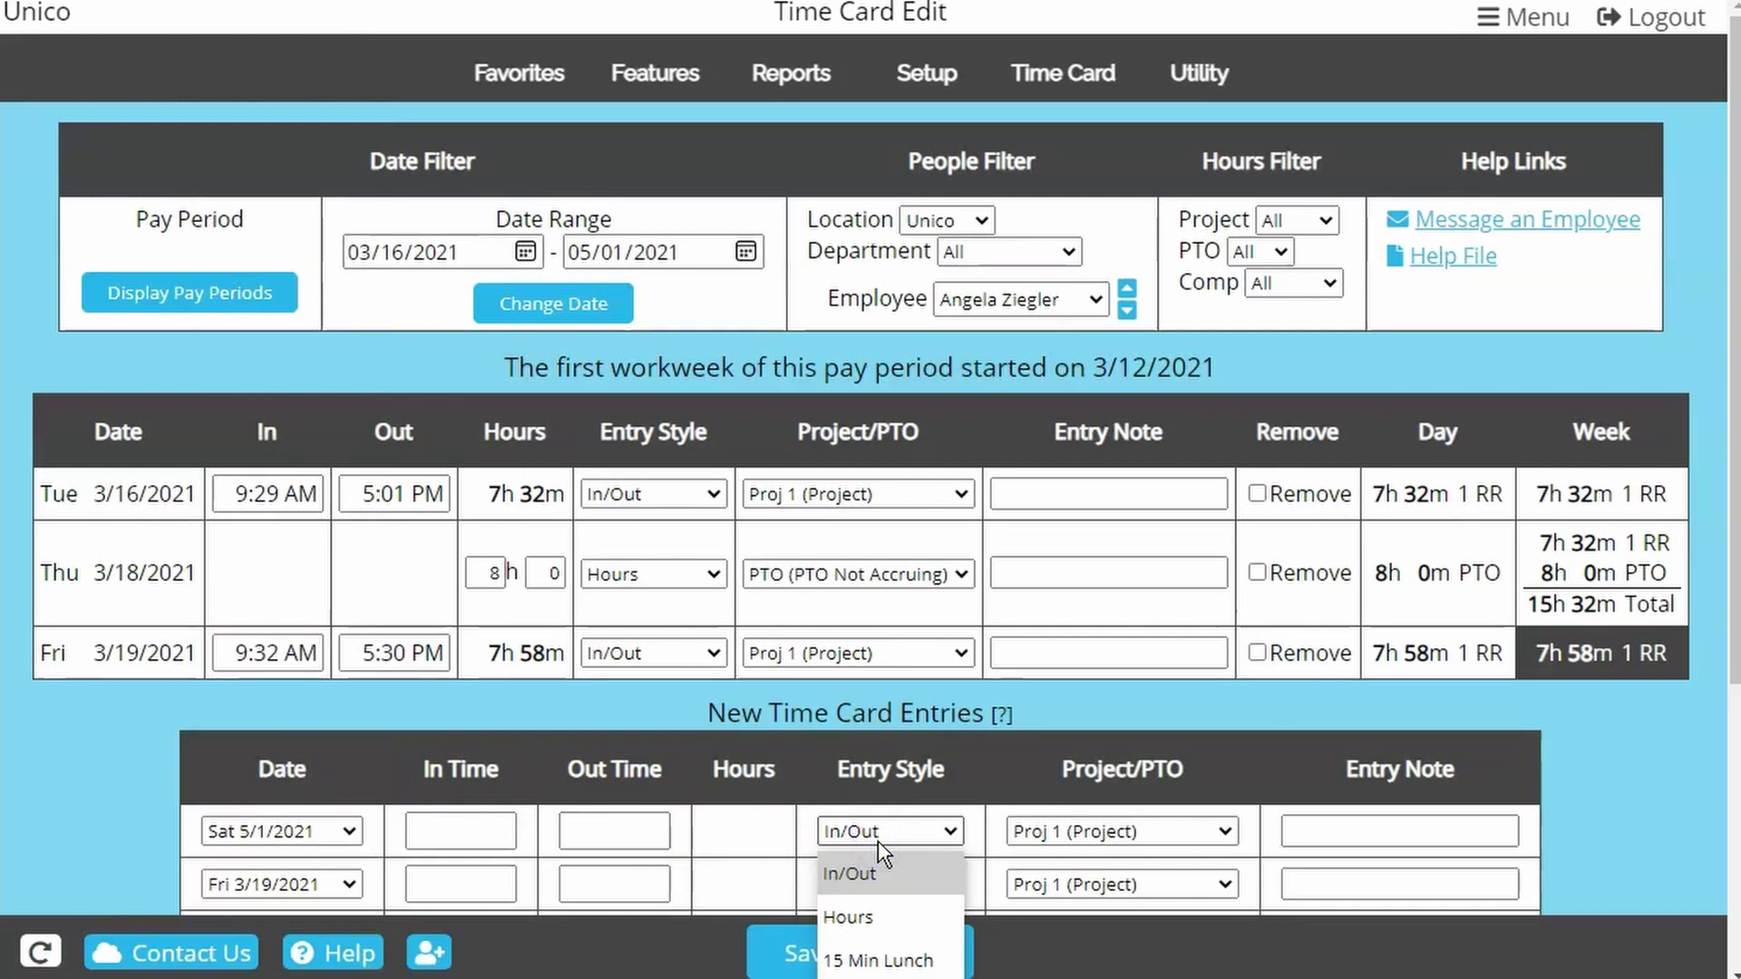
click(873, 911)
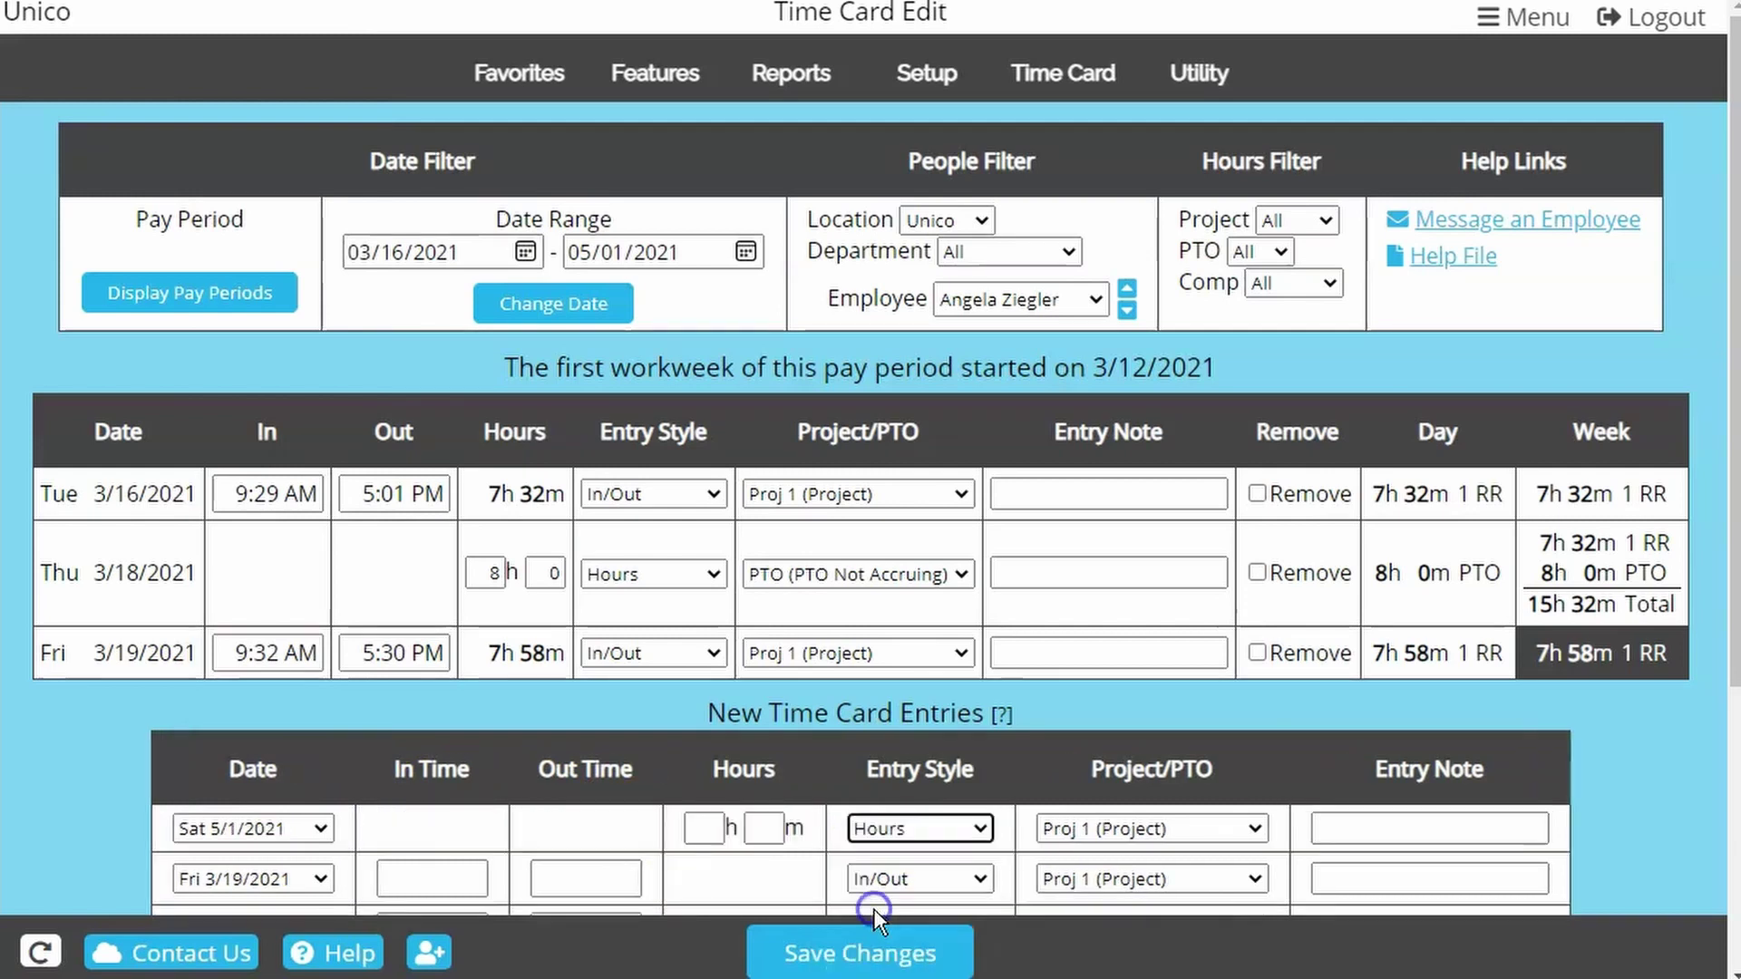
click(706, 828)
text(8)
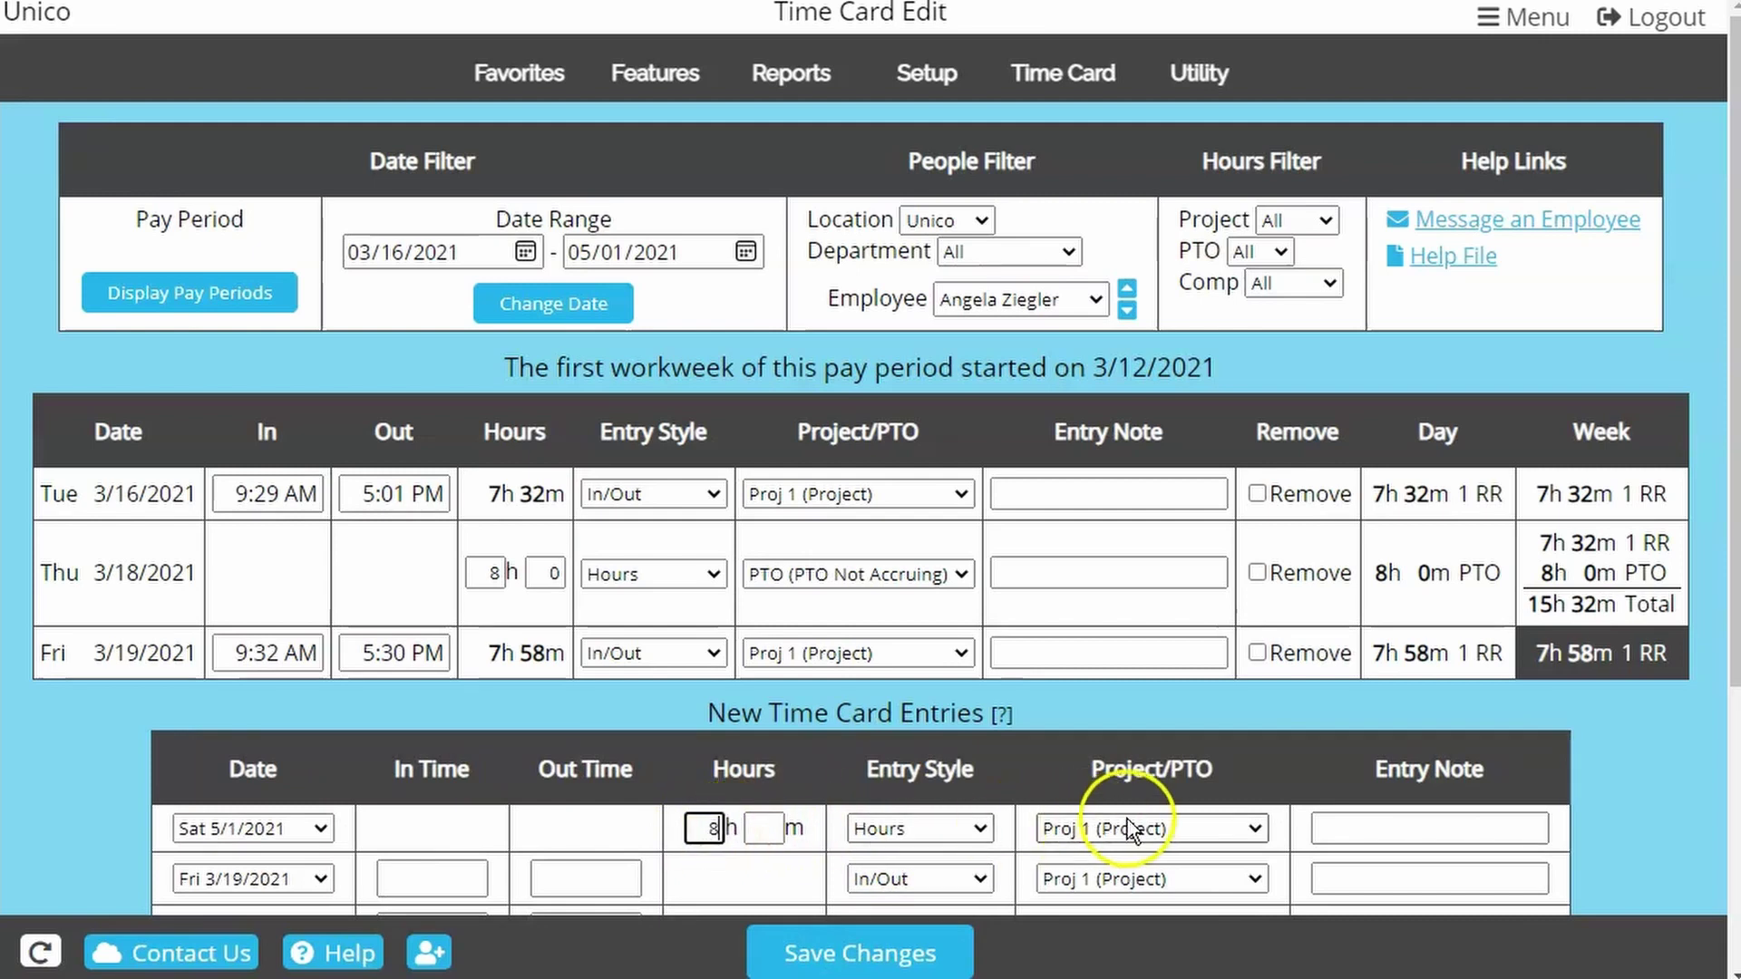
click(1197, 827)
click(1151, 975)
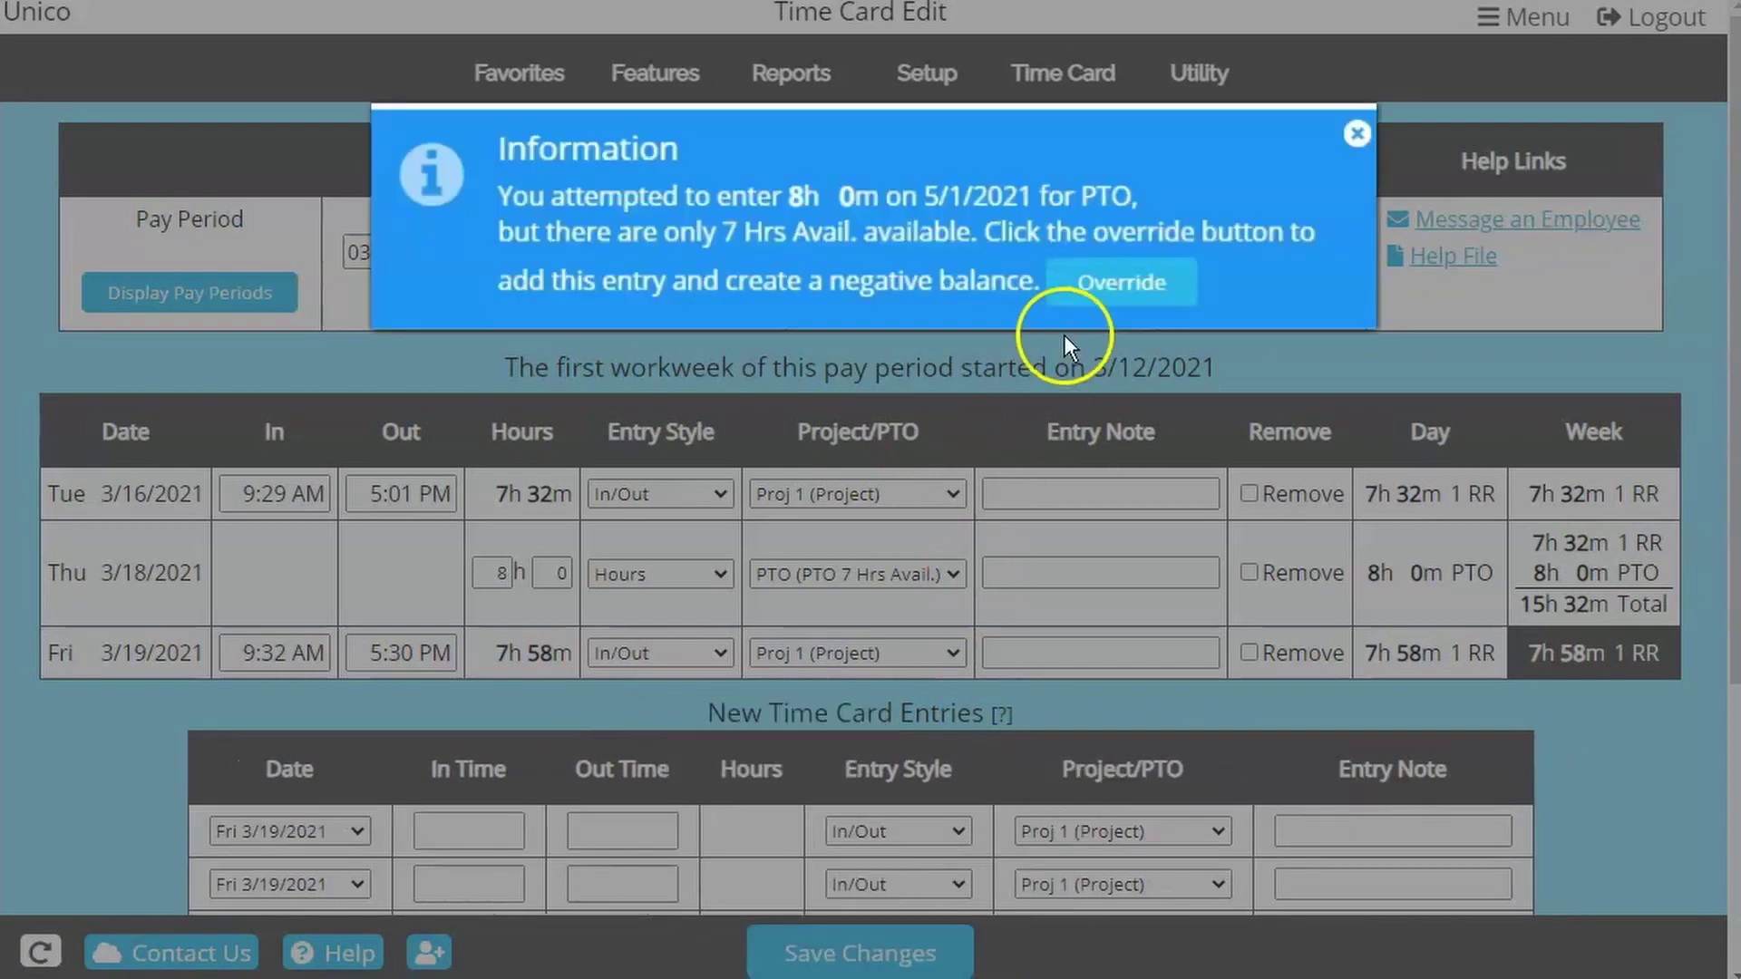
click(1166, 281)
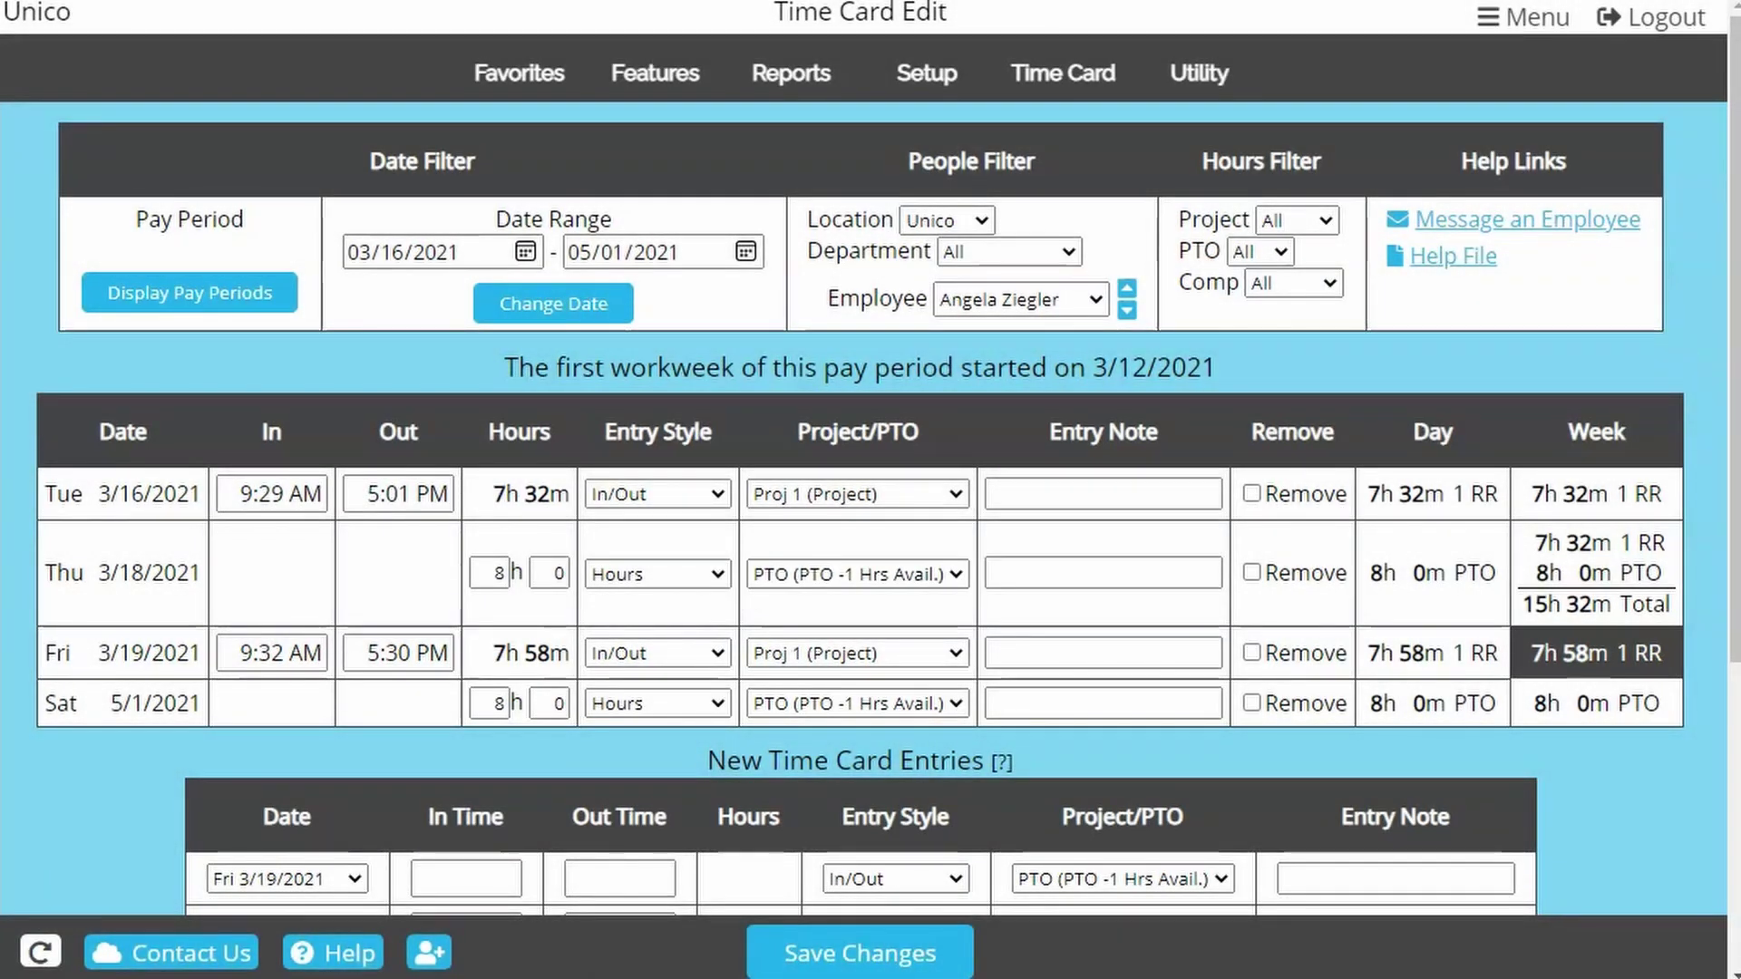
scroll(1700, 515, down, 5)
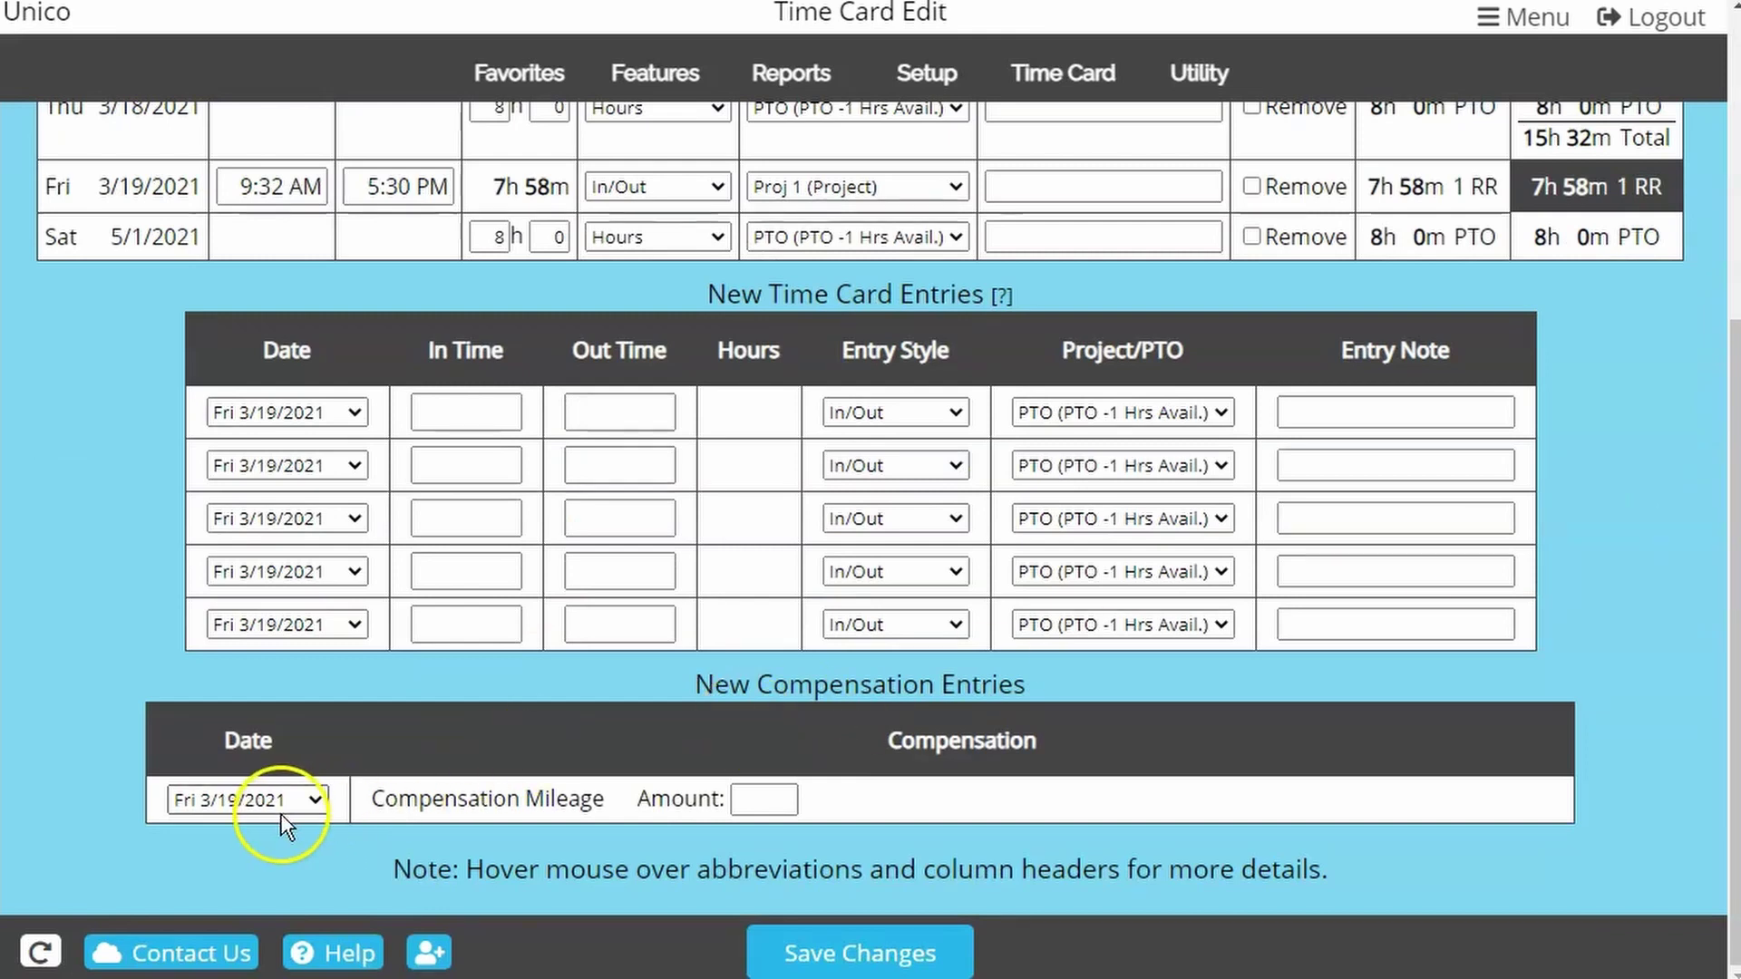
- Enter 5.5 as Fri 3/19's mileage compensation amount and save
click(758, 804)
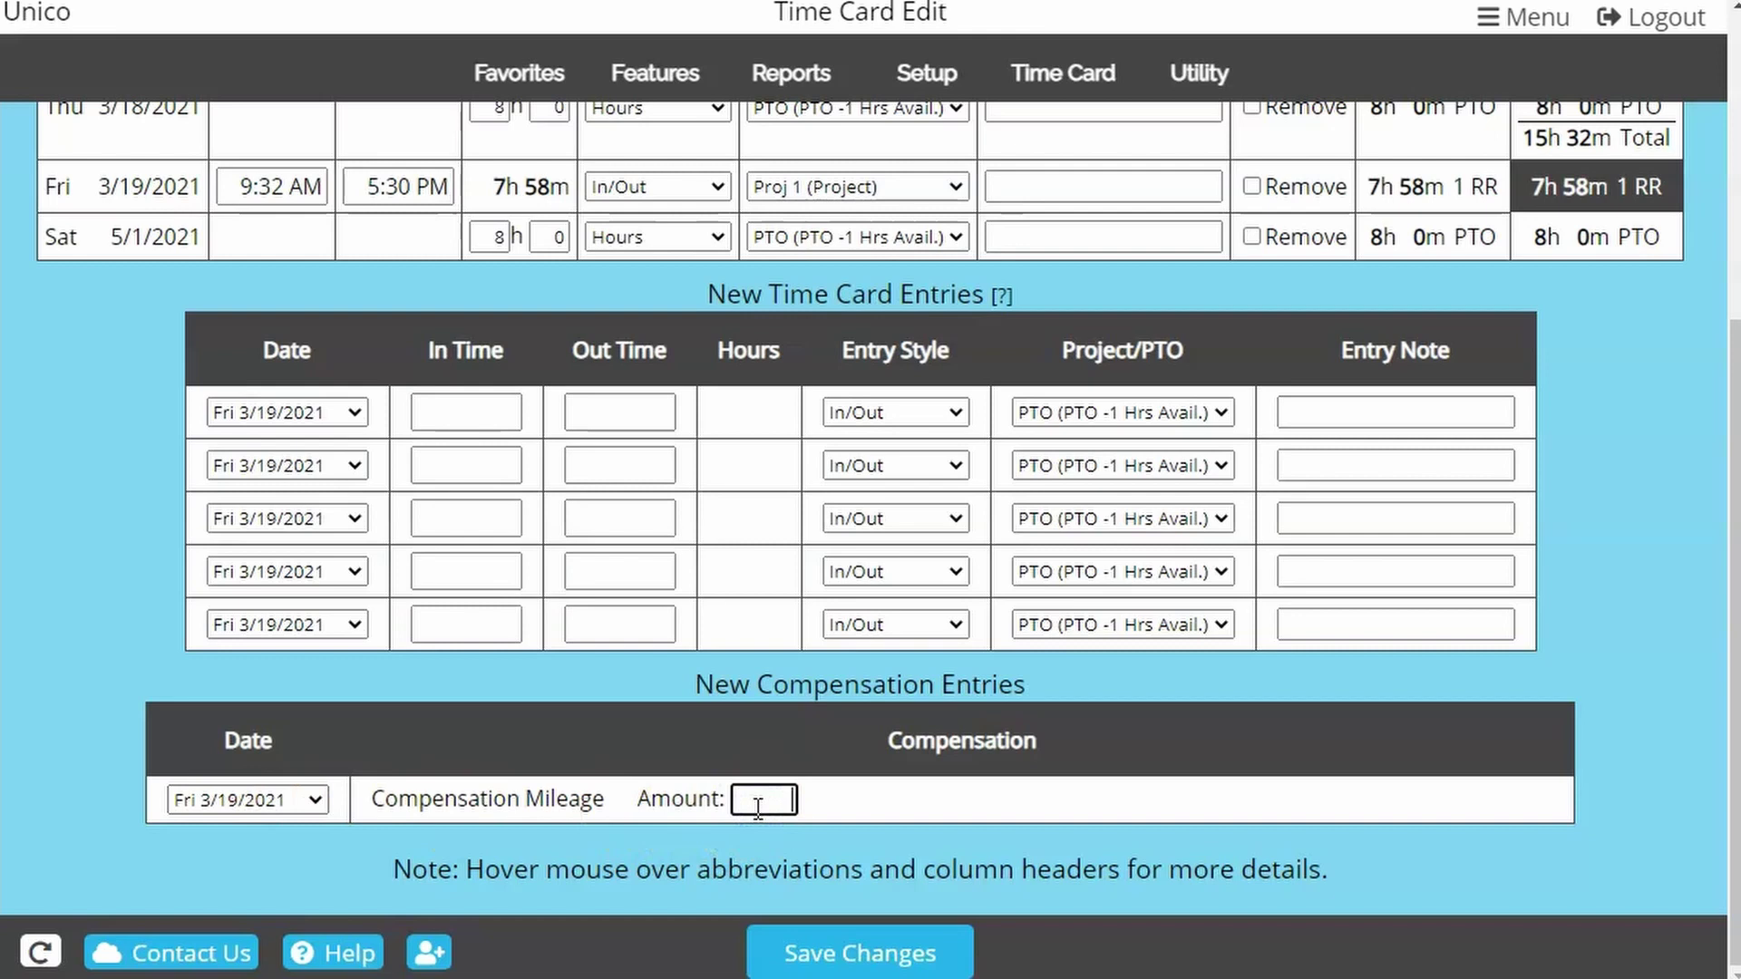
text(5.5)
click(923, 959)
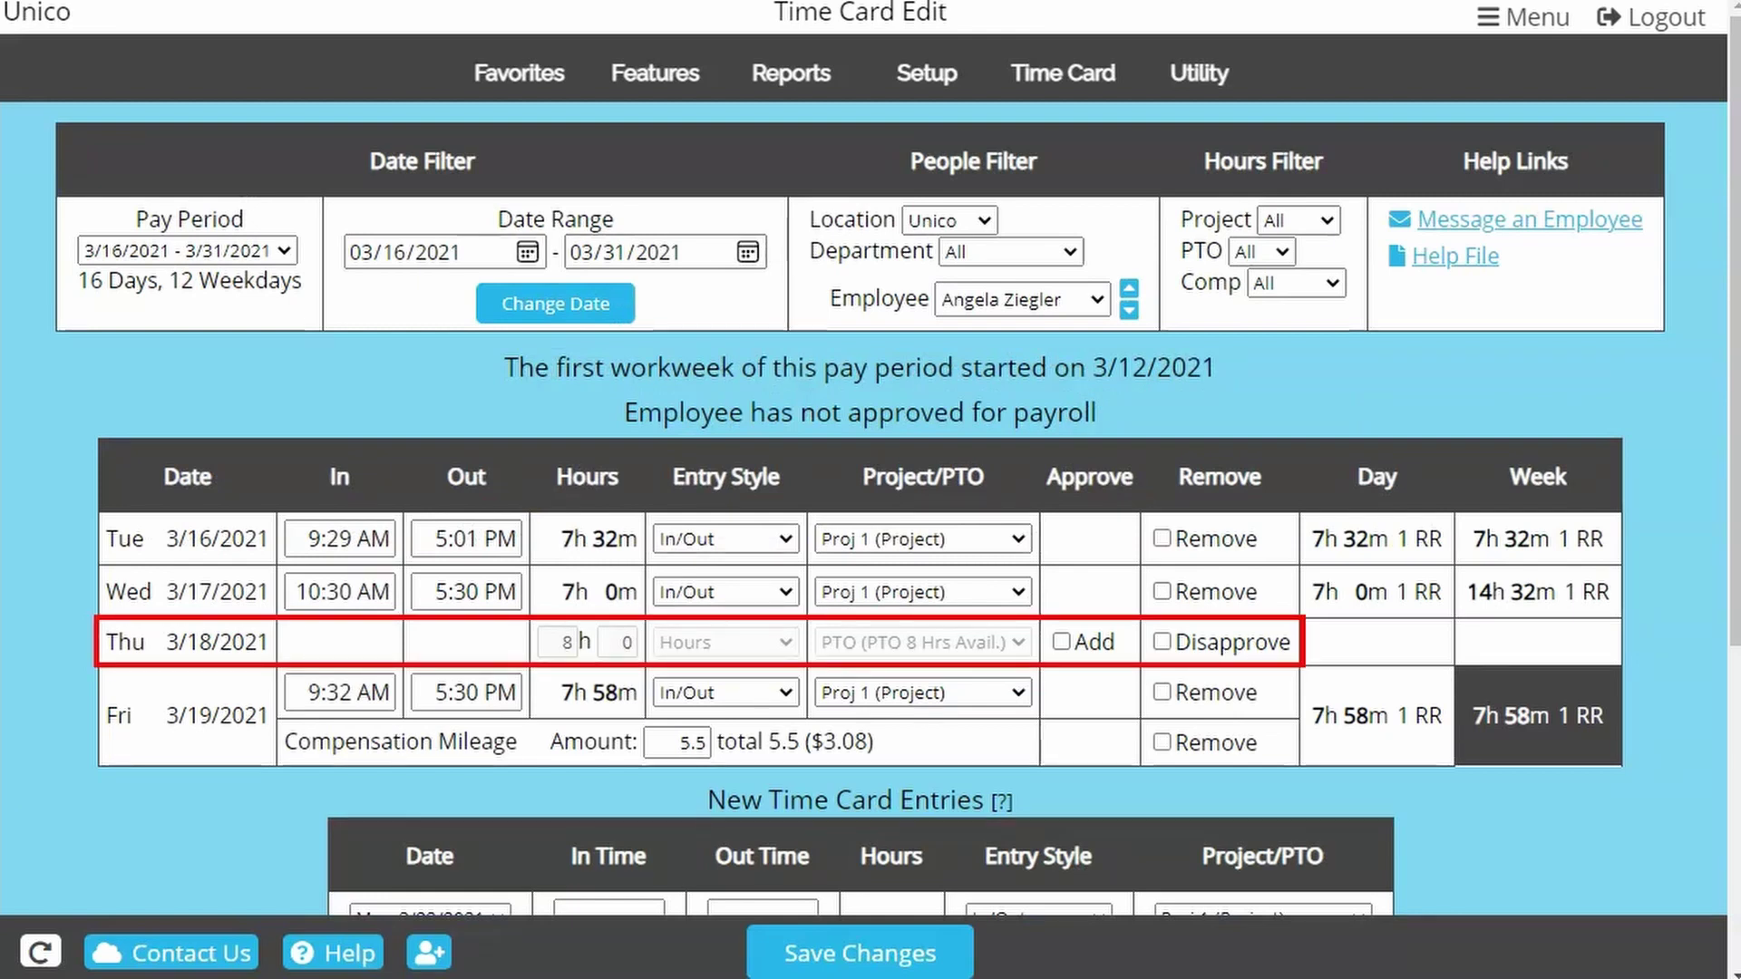
- Approve Thu 3/18's pending 8-hour PTO request and save the time card
click(968, 88)
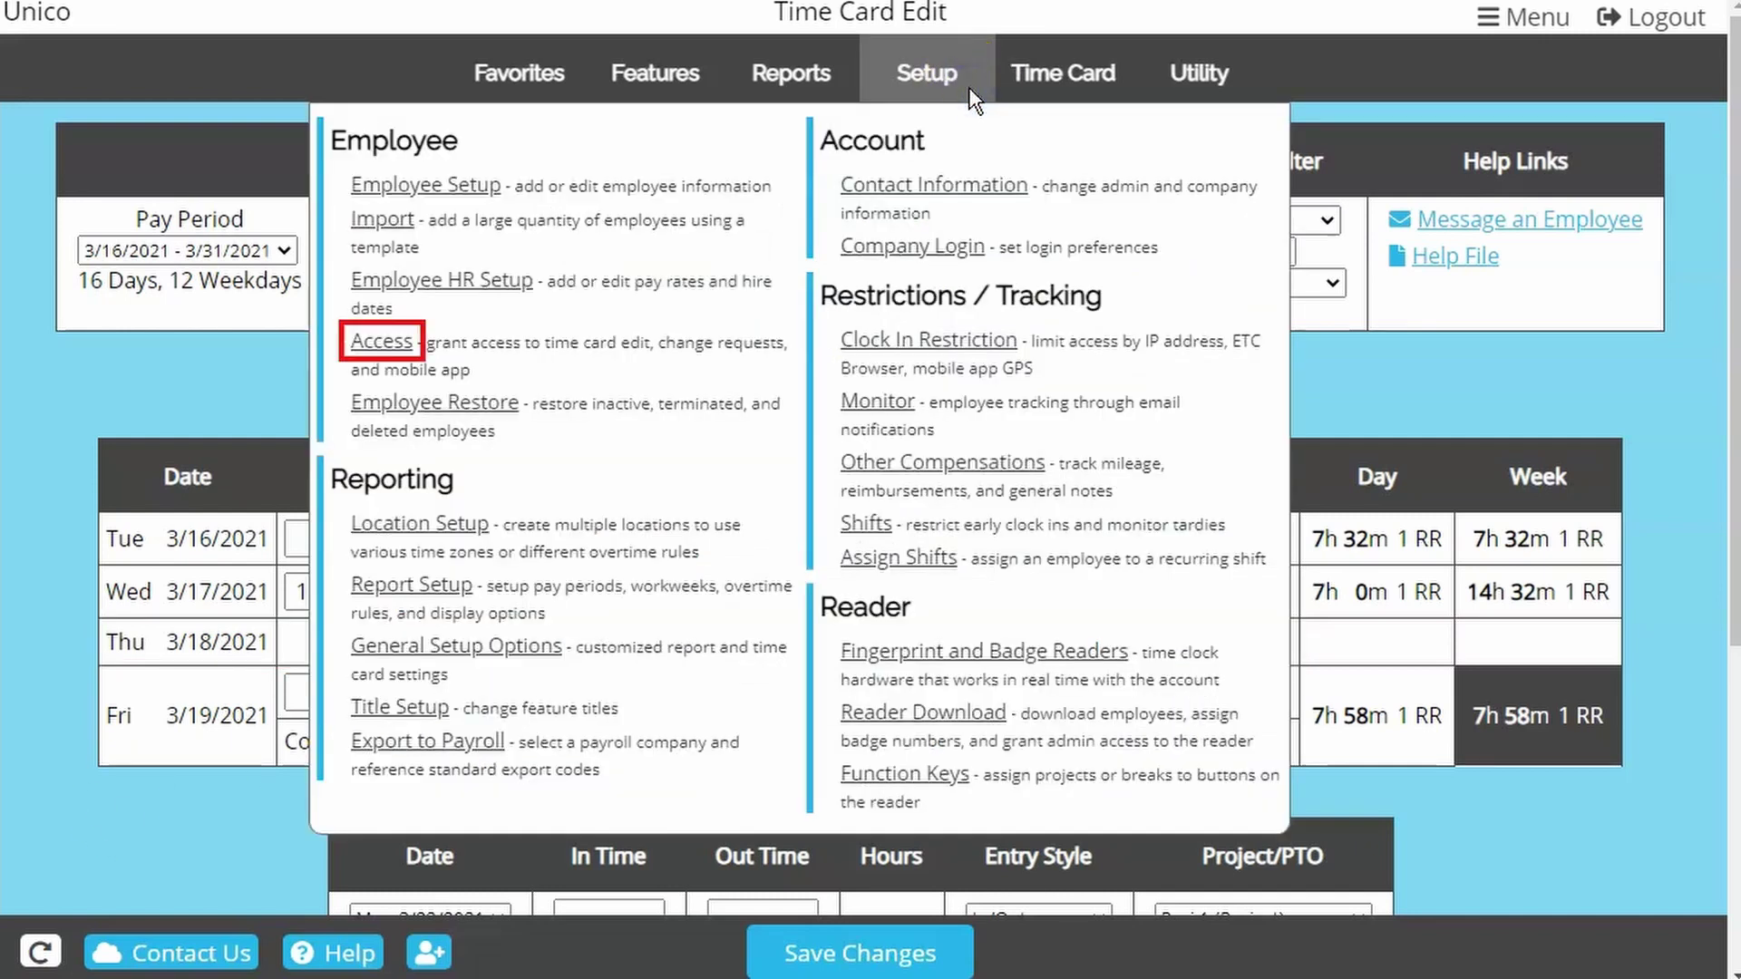
click(968, 87)
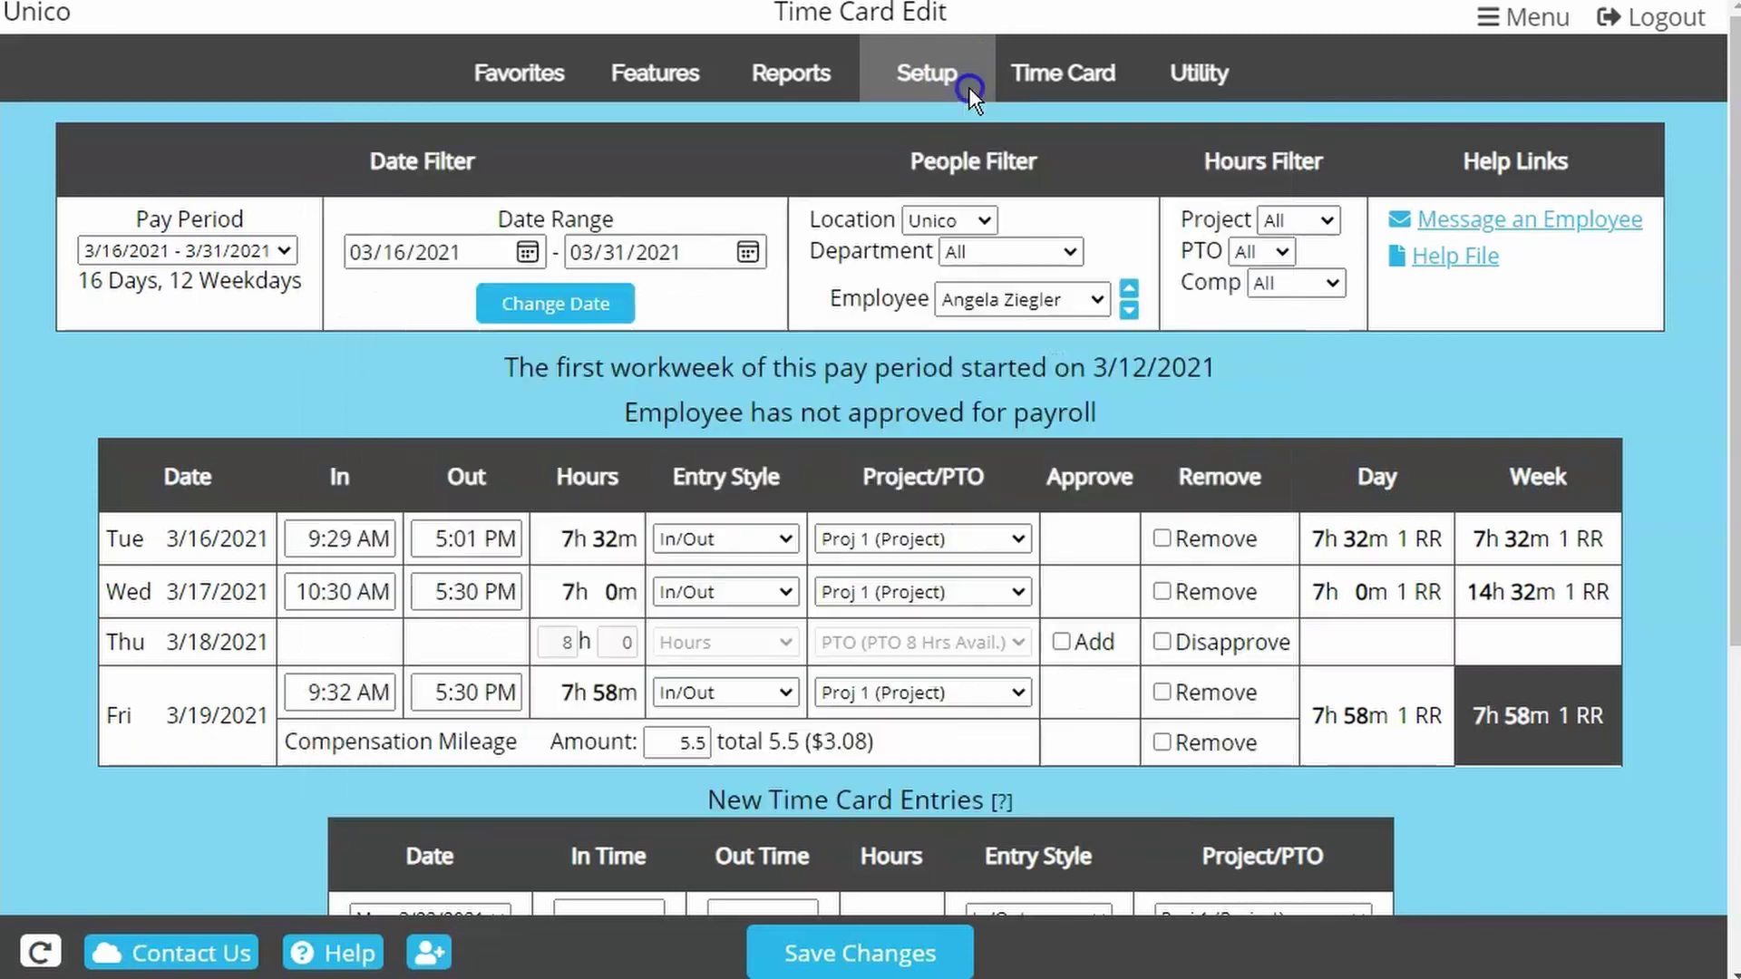
click(1090, 655)
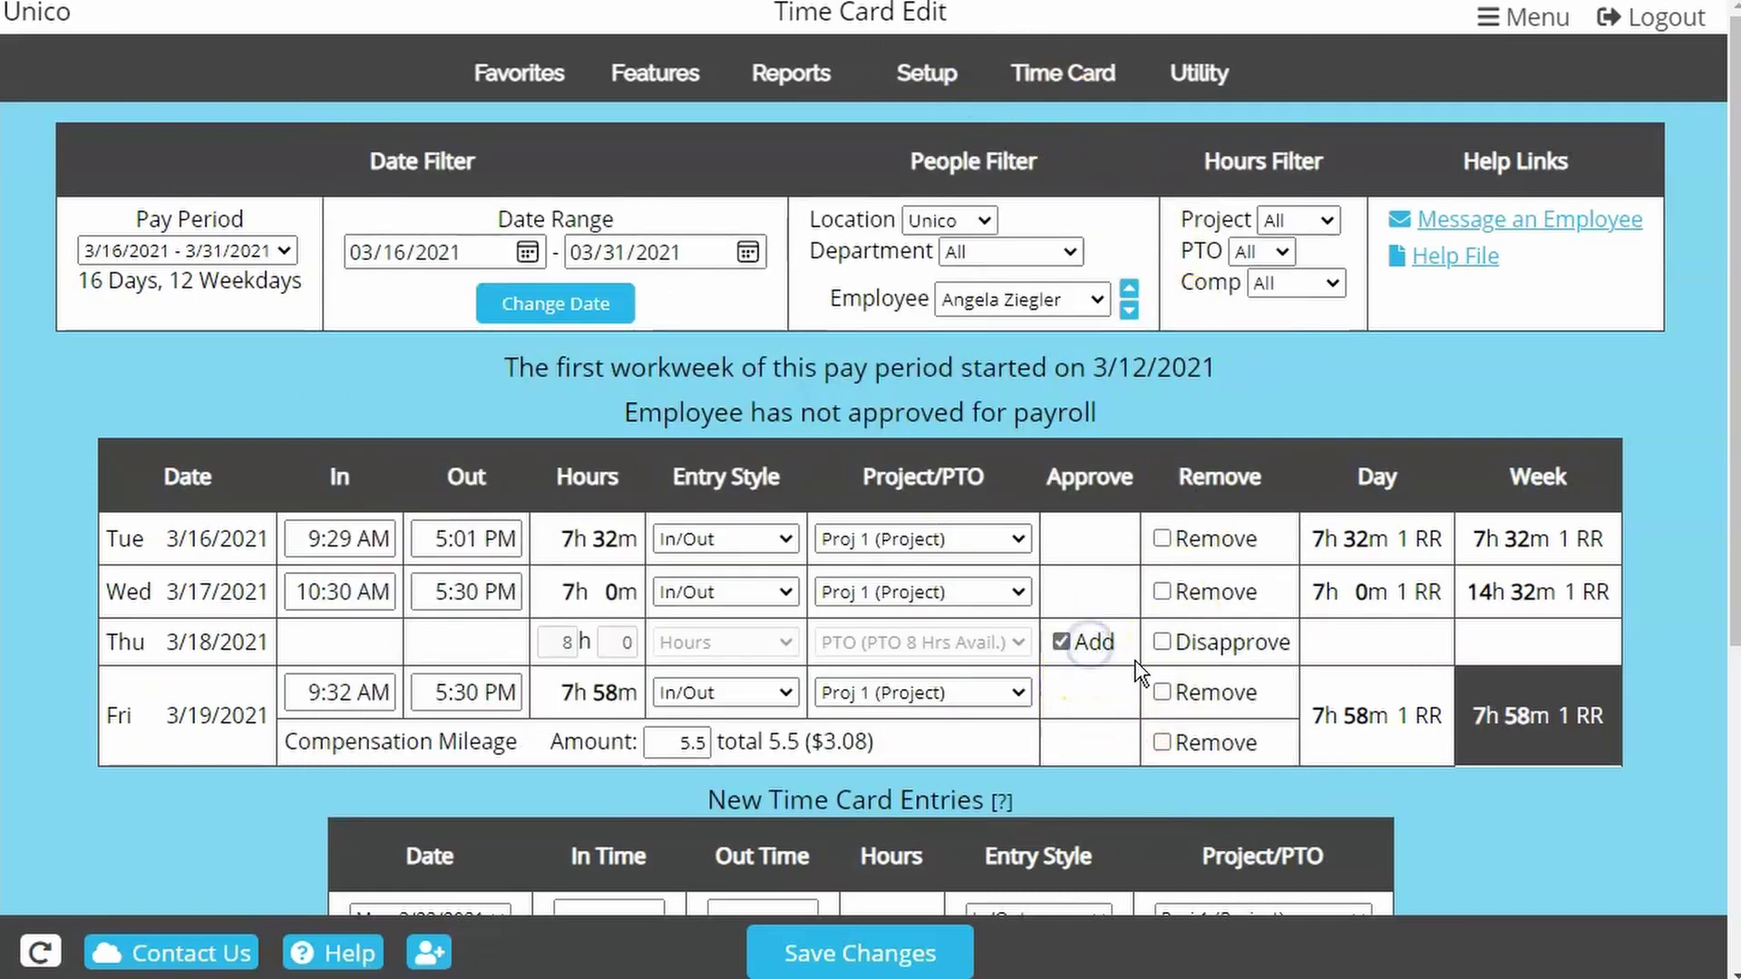
click(1170, 641)
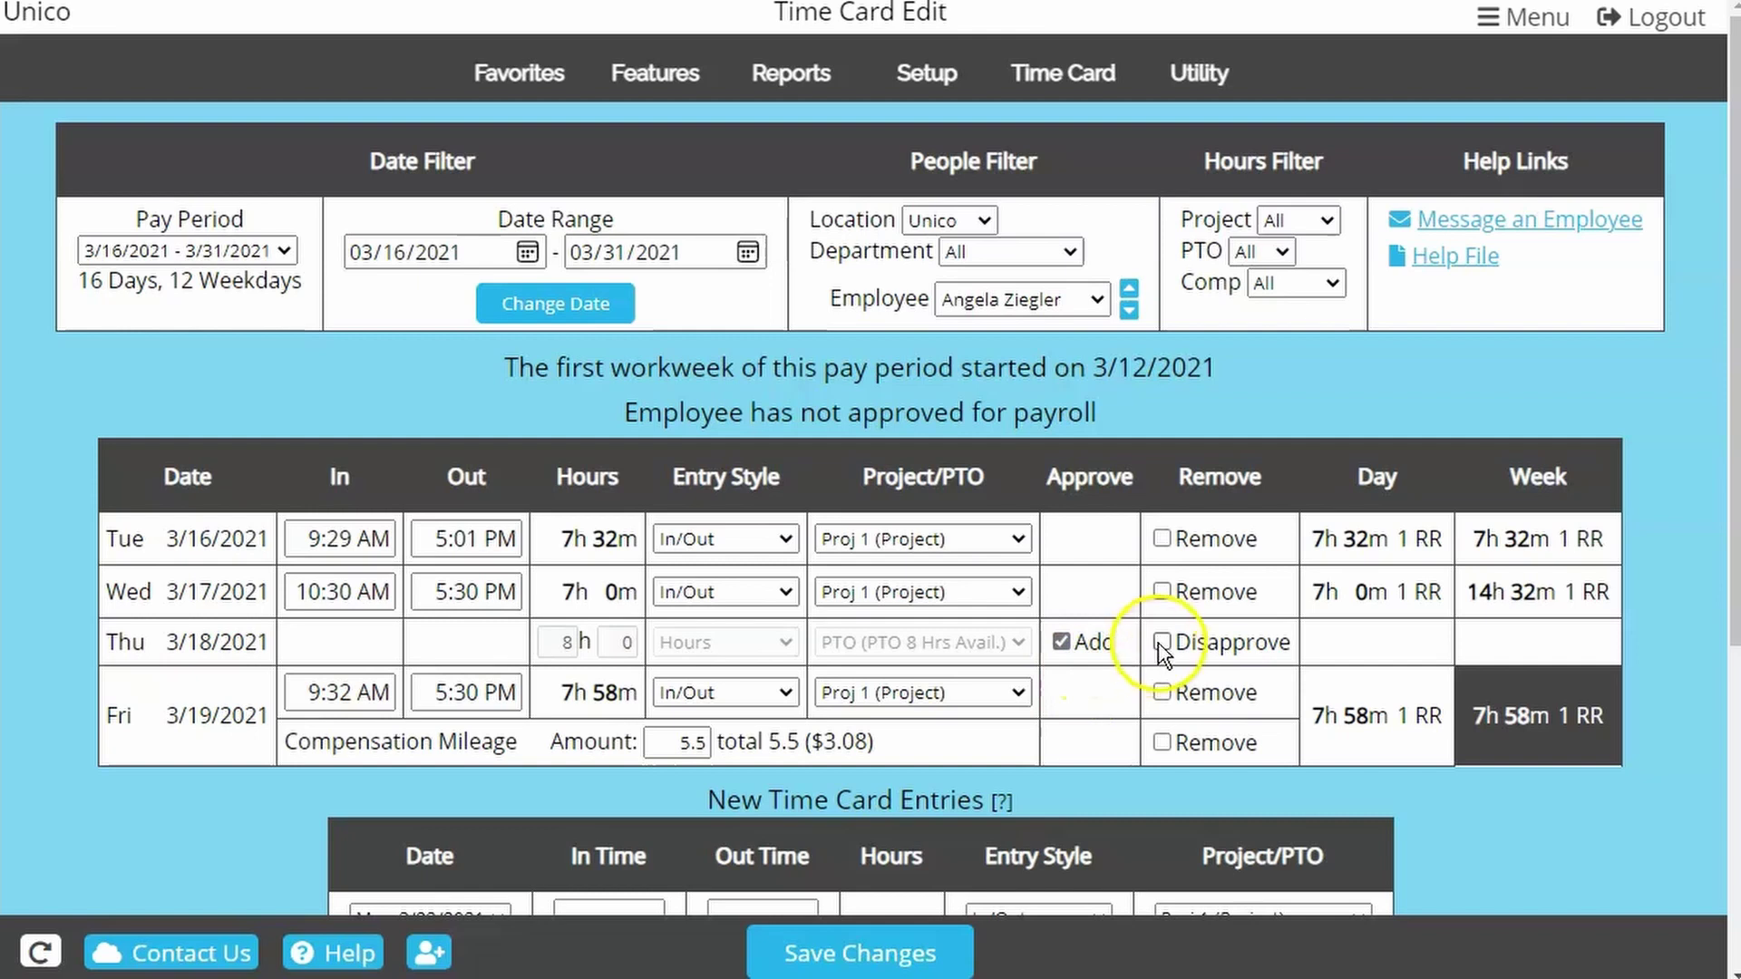
click(1073, 644)
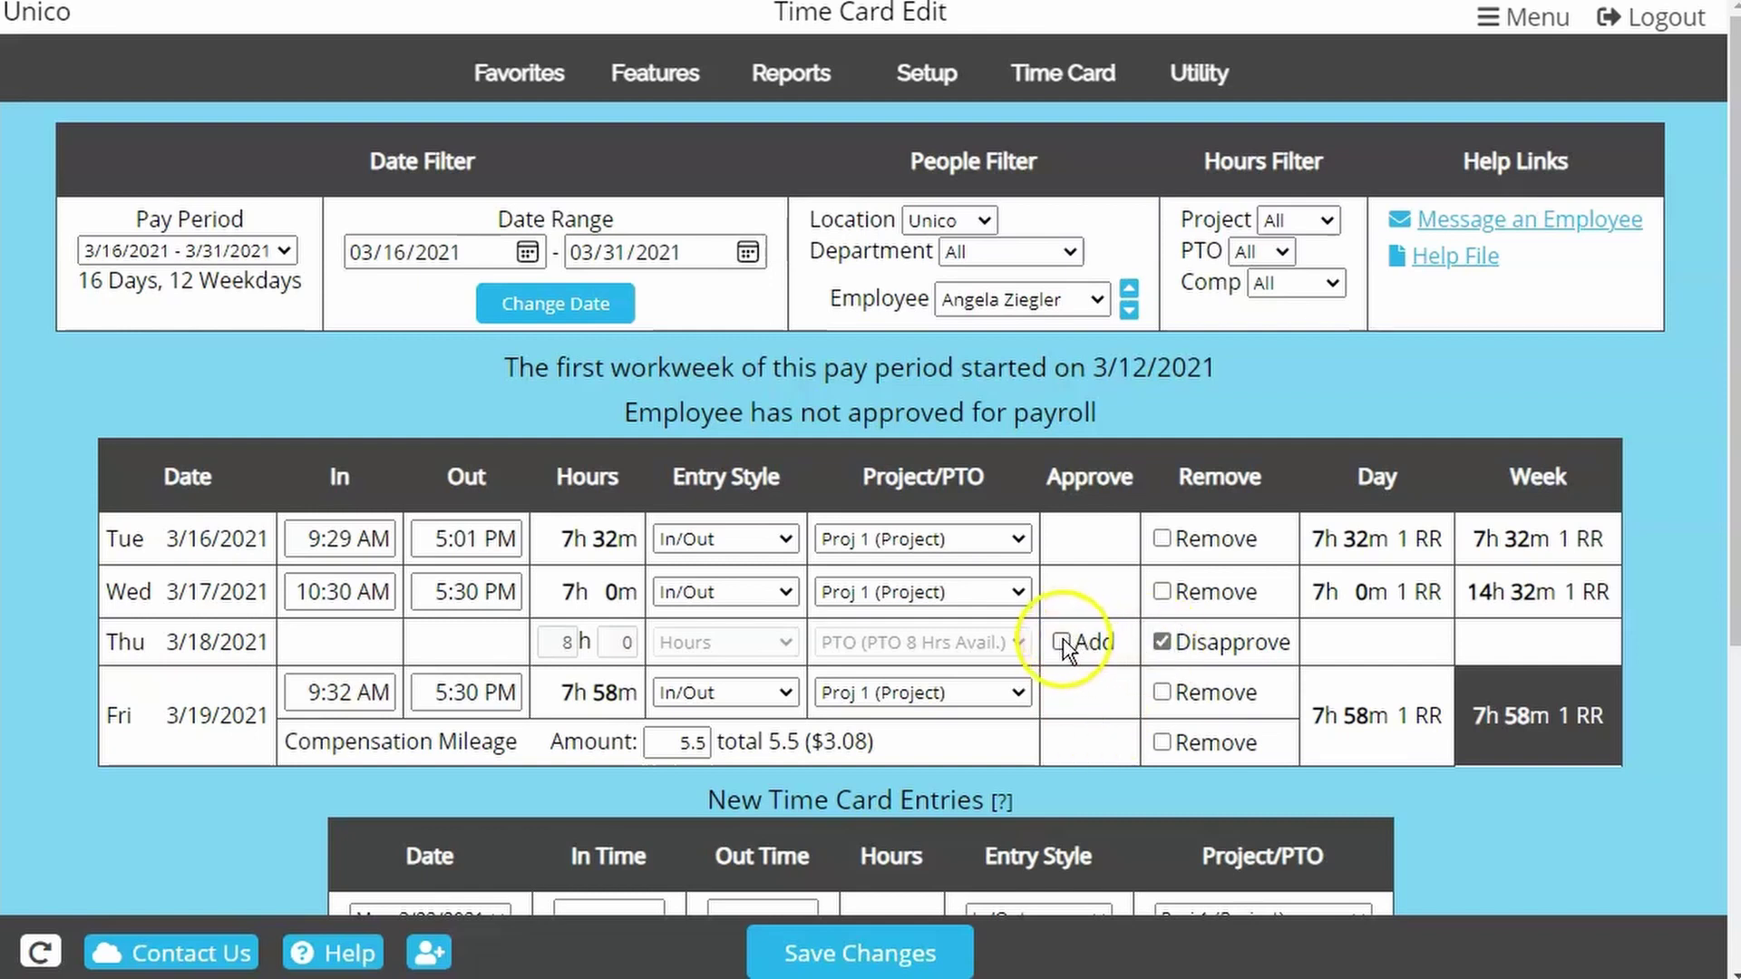
click(1068, 644)
click(925, 947)
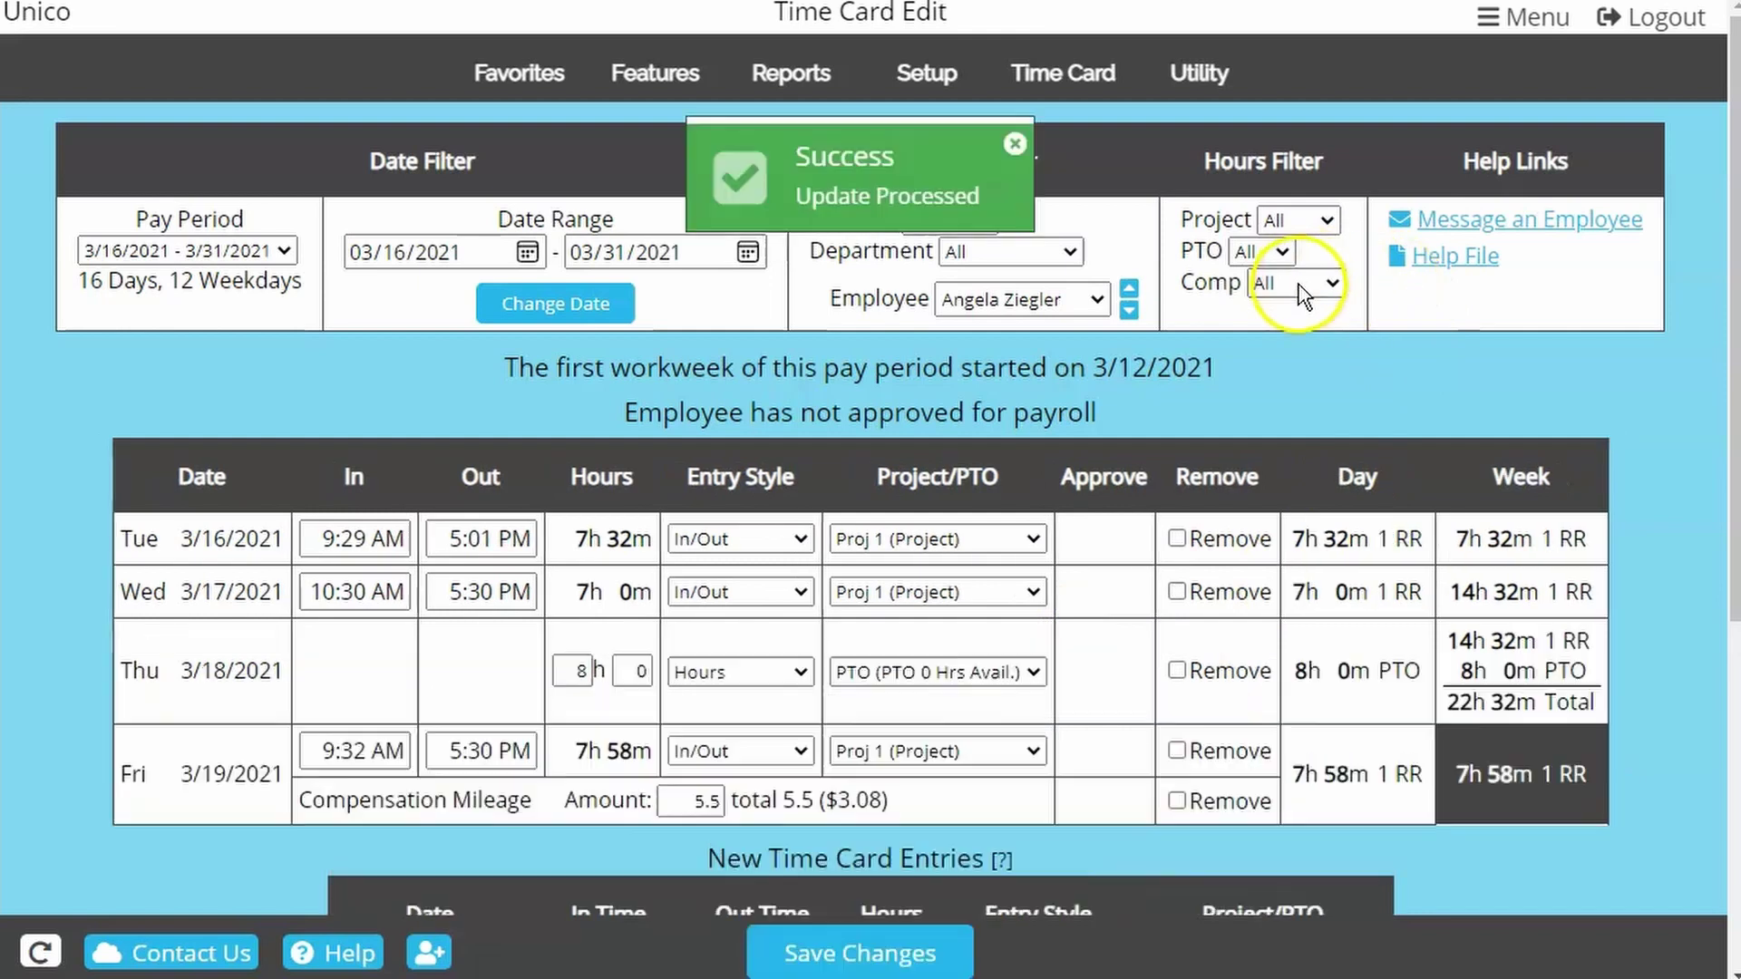
- Switch to another employee's locked time card and open the administrator payroll approval page
click(1093, 56)
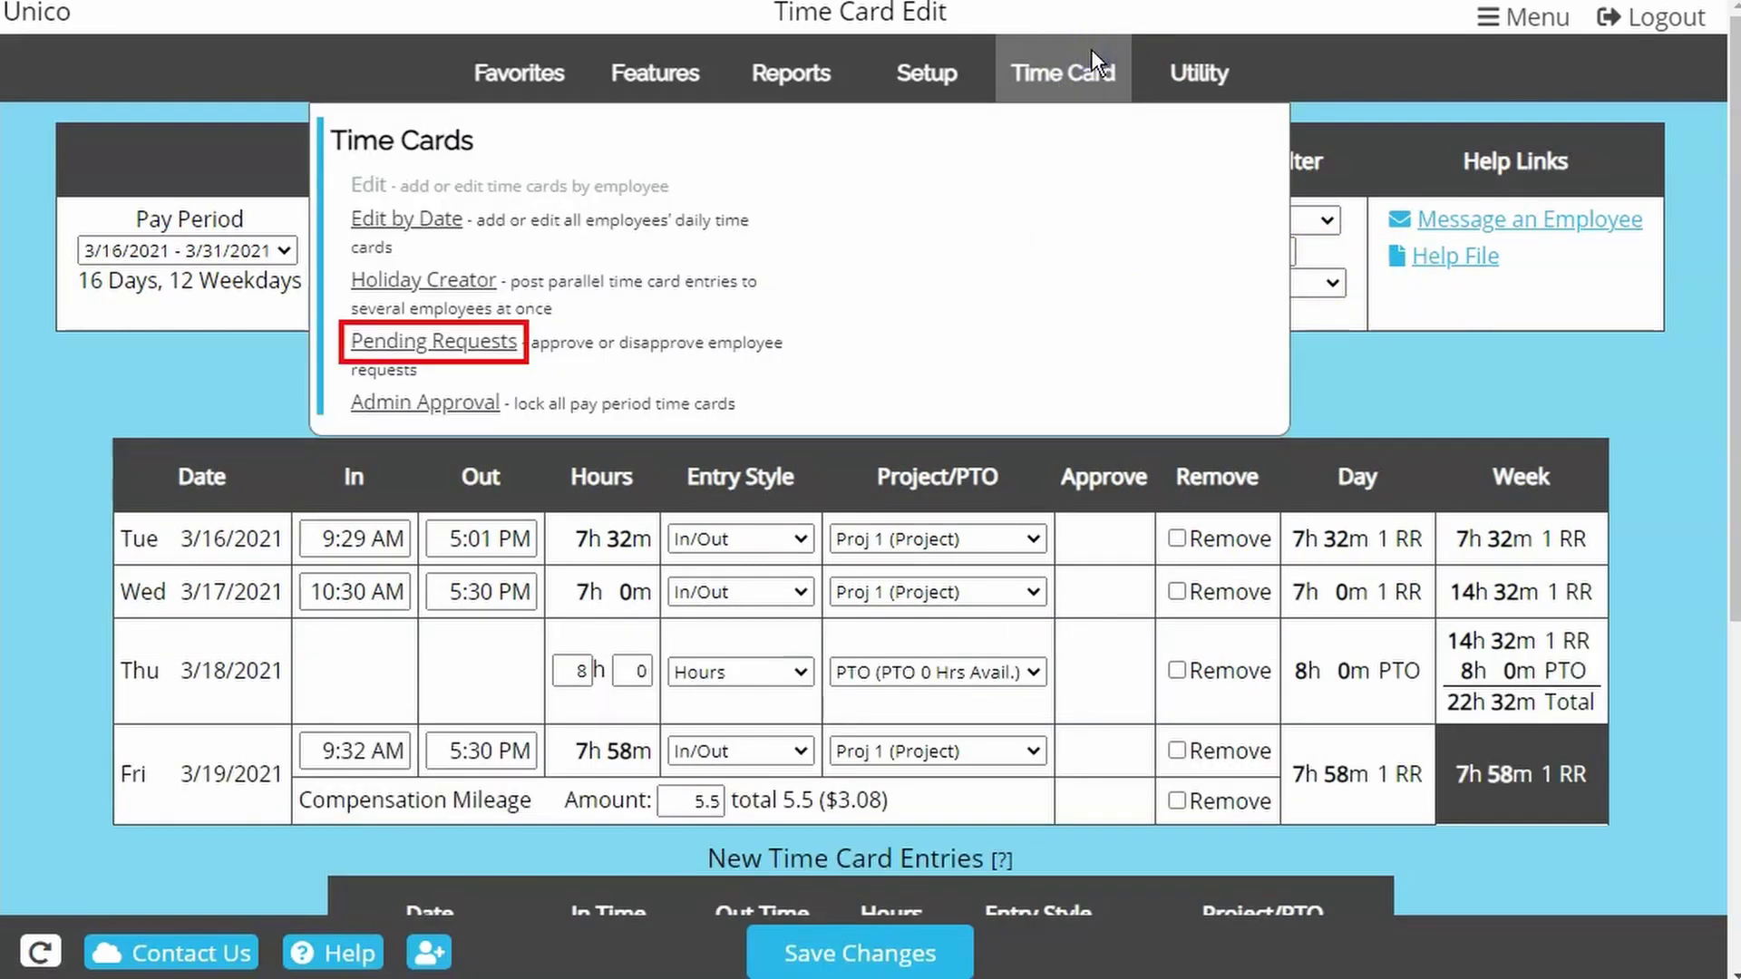
click(1091, 49)
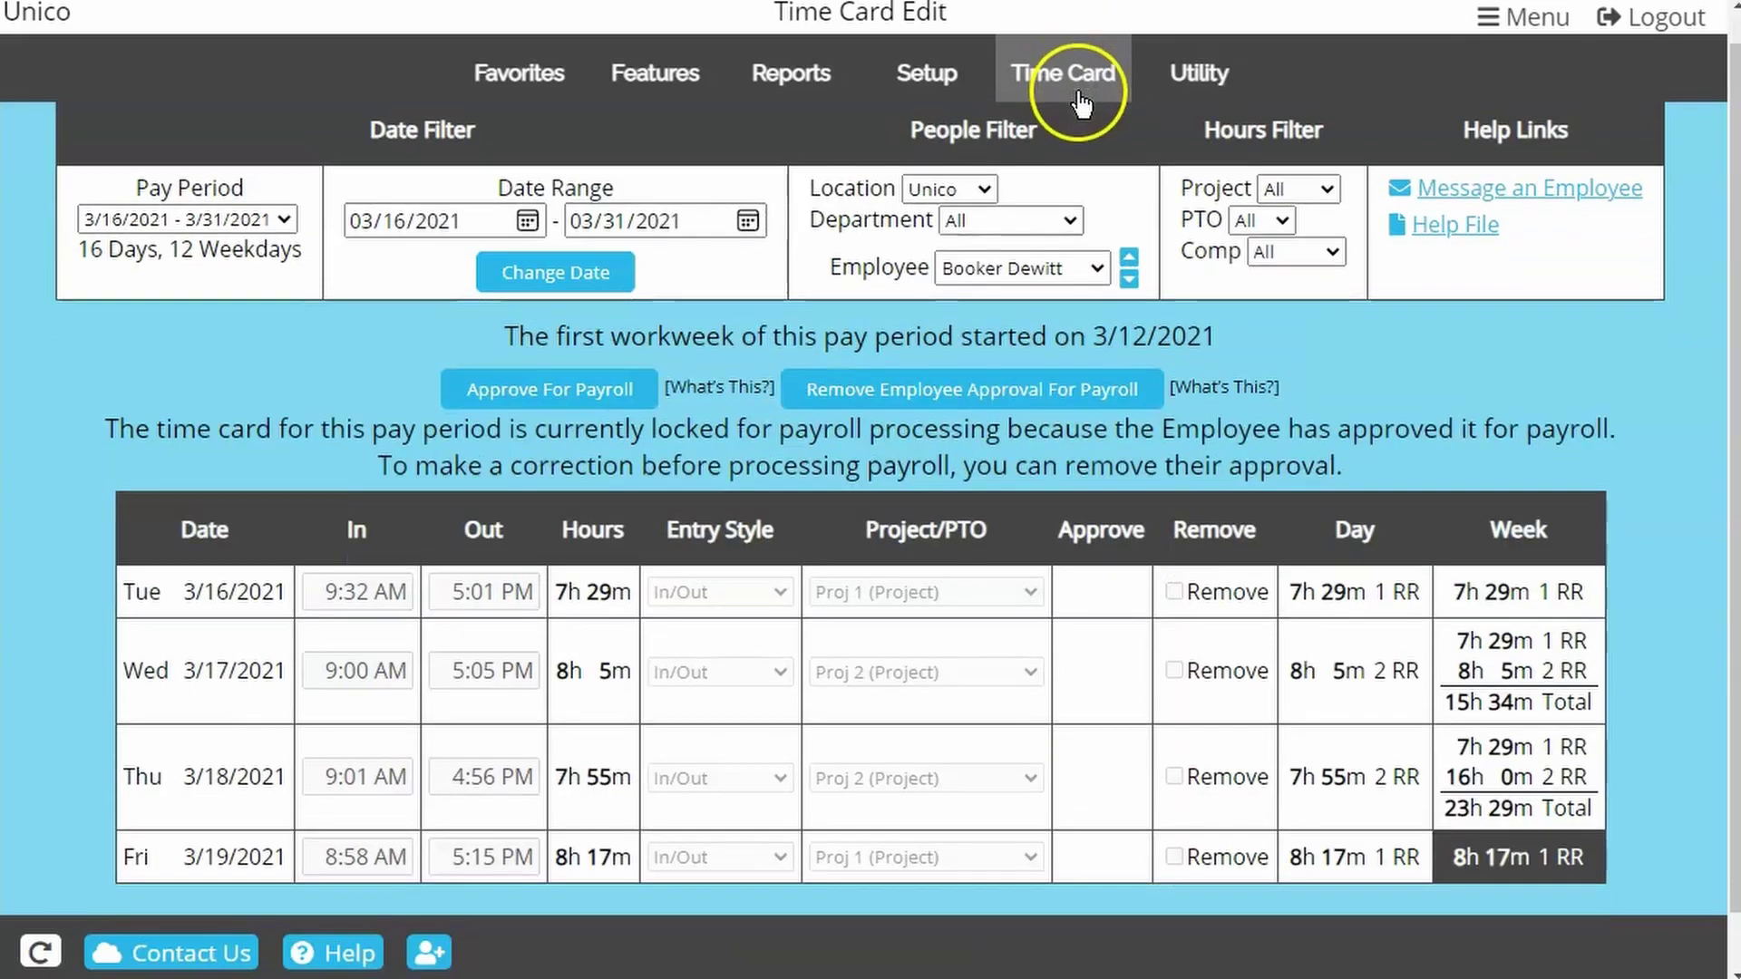
scroll(1157, 131, down, 1)
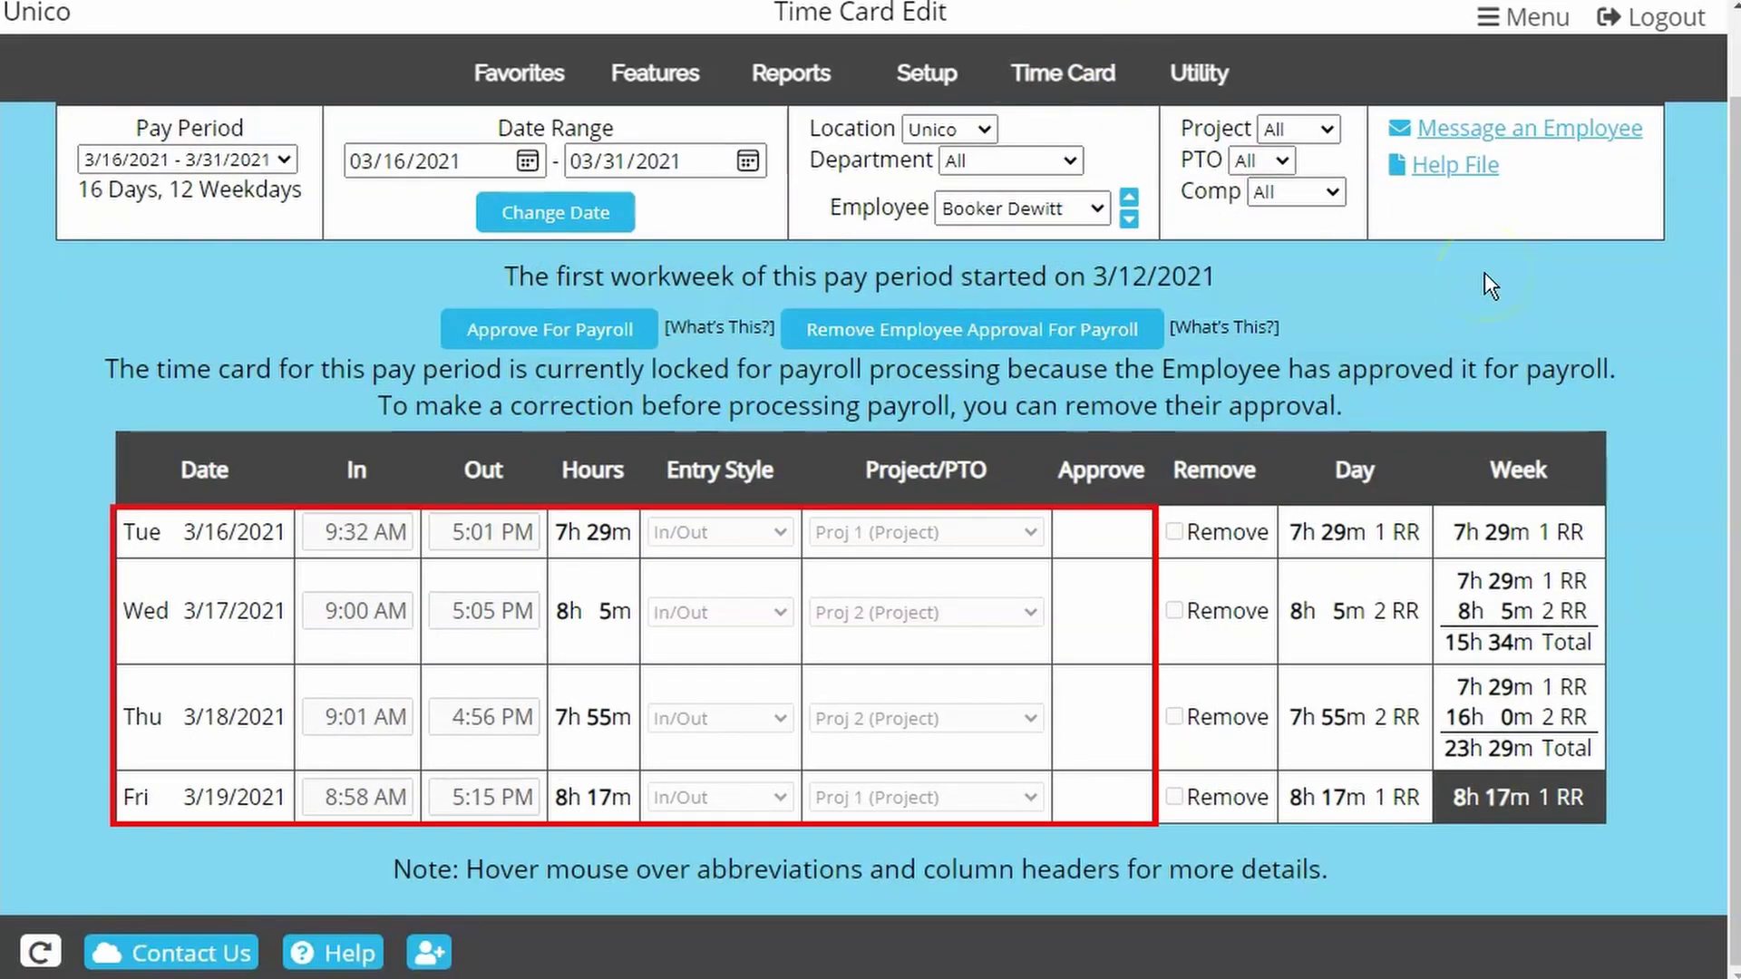
click(934, 613)
click(716, 721)
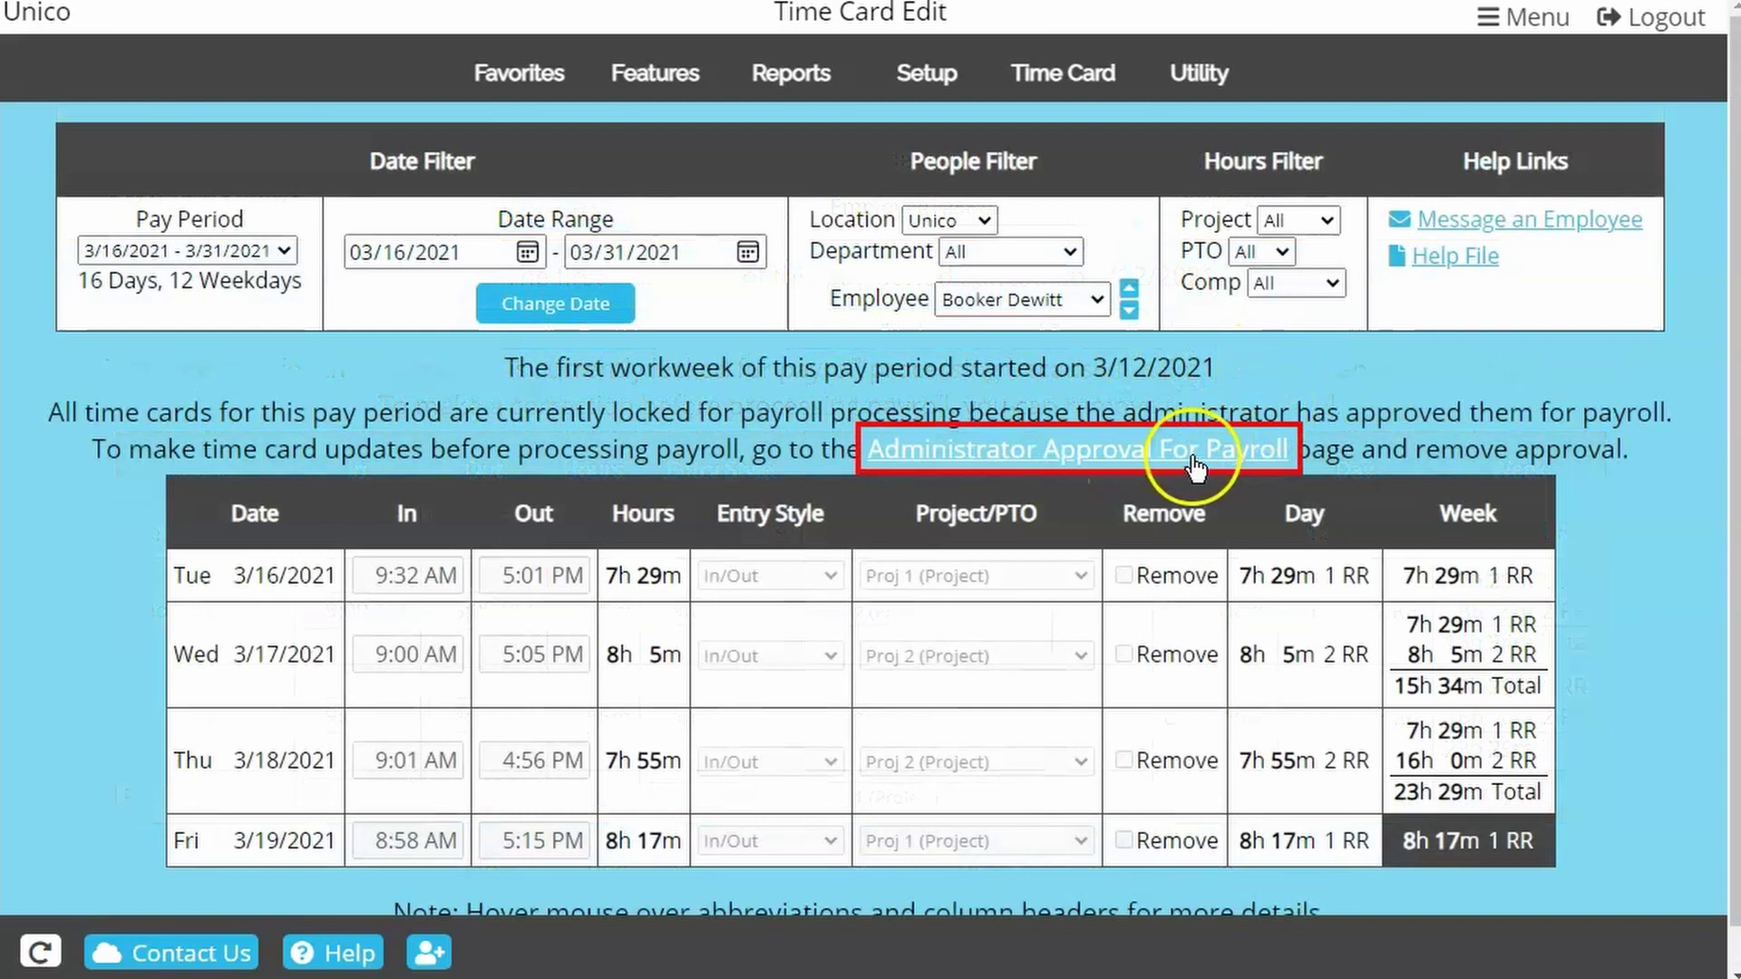
click(1195, 469)
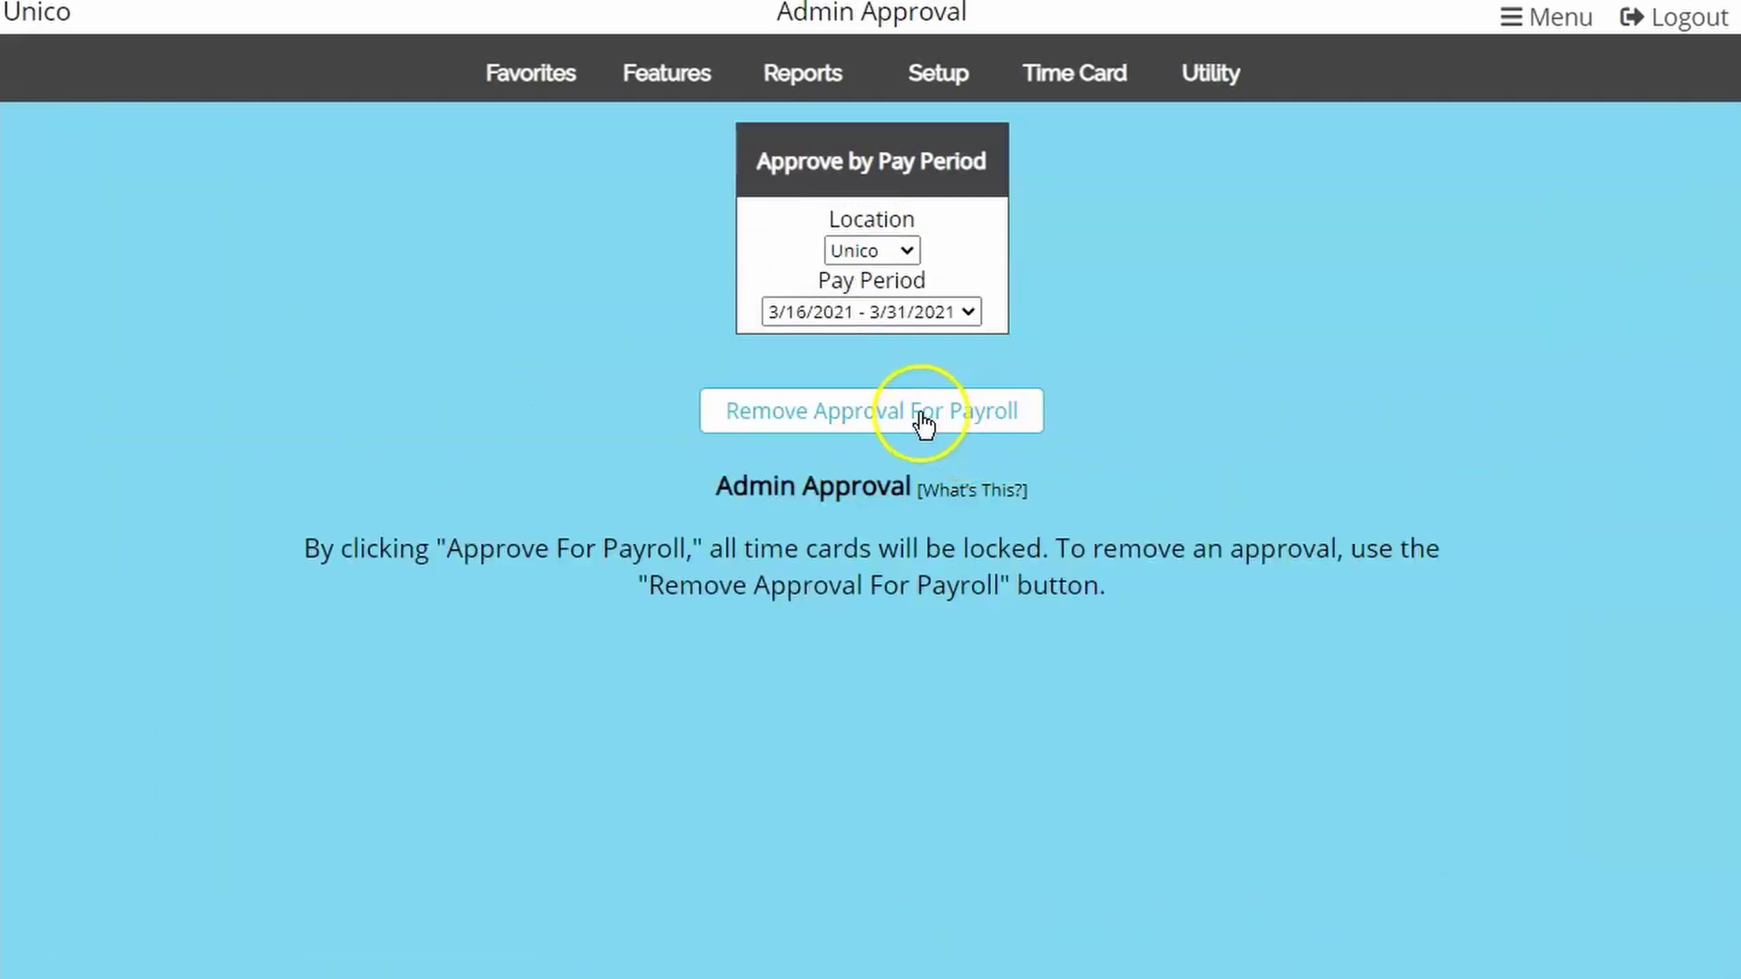
- Remove payroll approval for 3/16–3/31/2021 and open time card editing by date
click(923, 422)
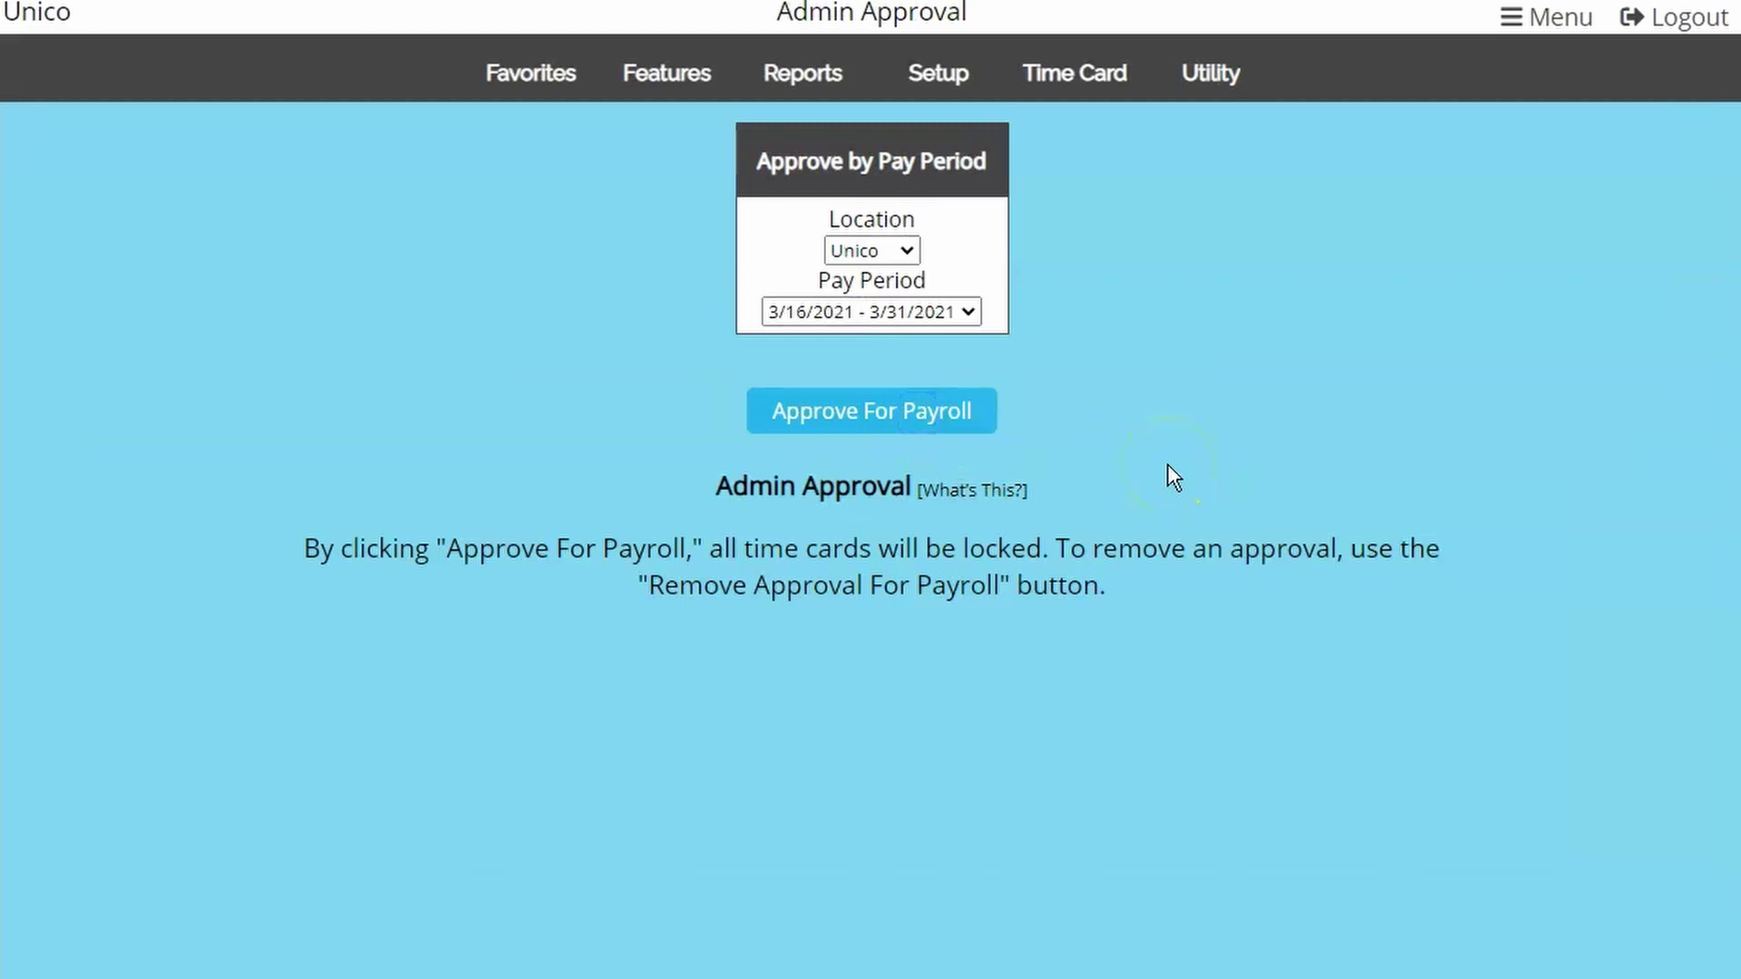
mouse_move(1097, 91)
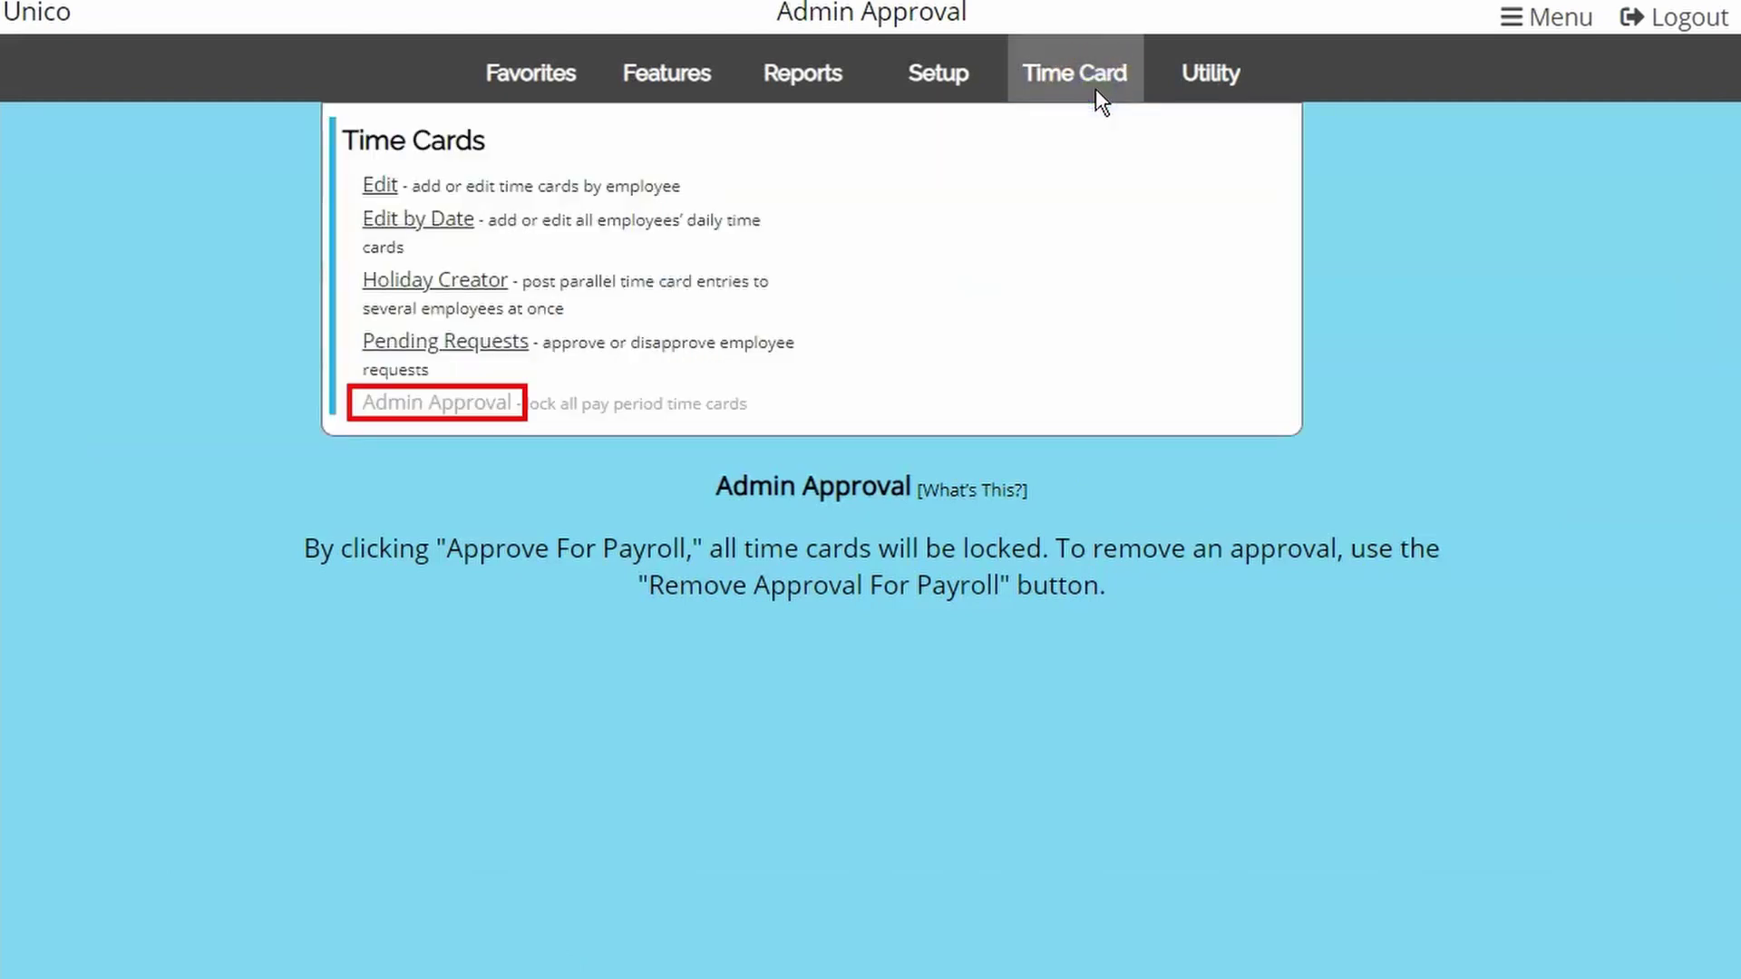
click(1095, 89)
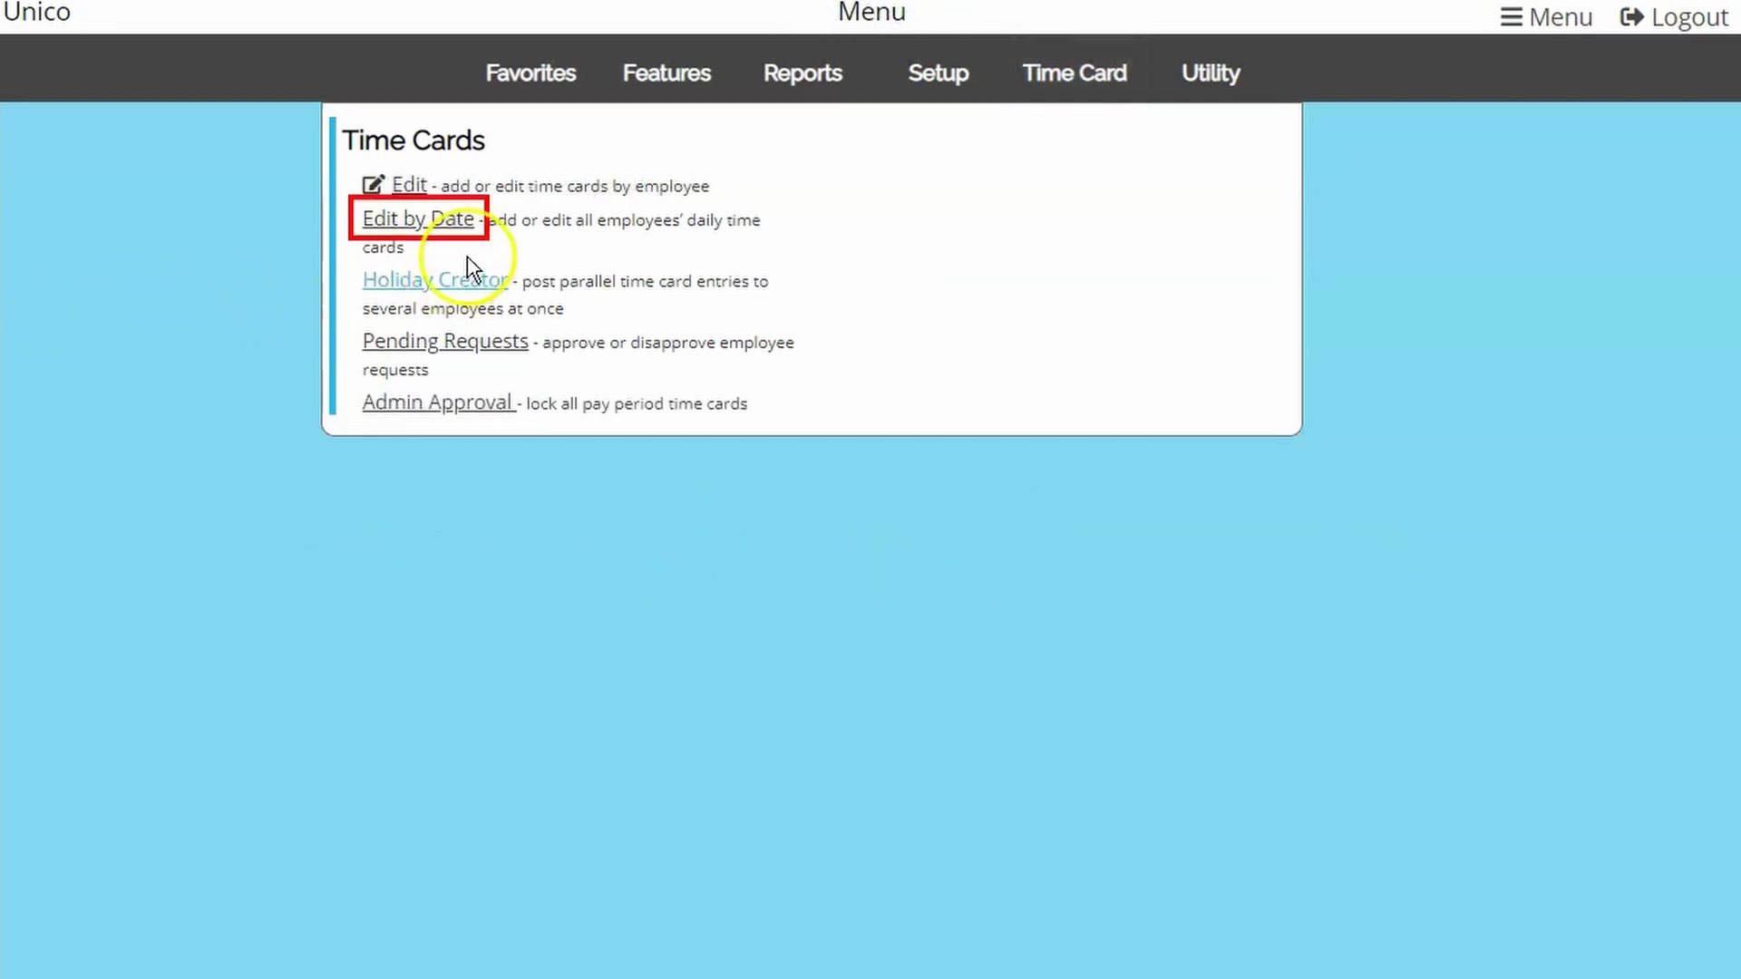
click(462, 225)
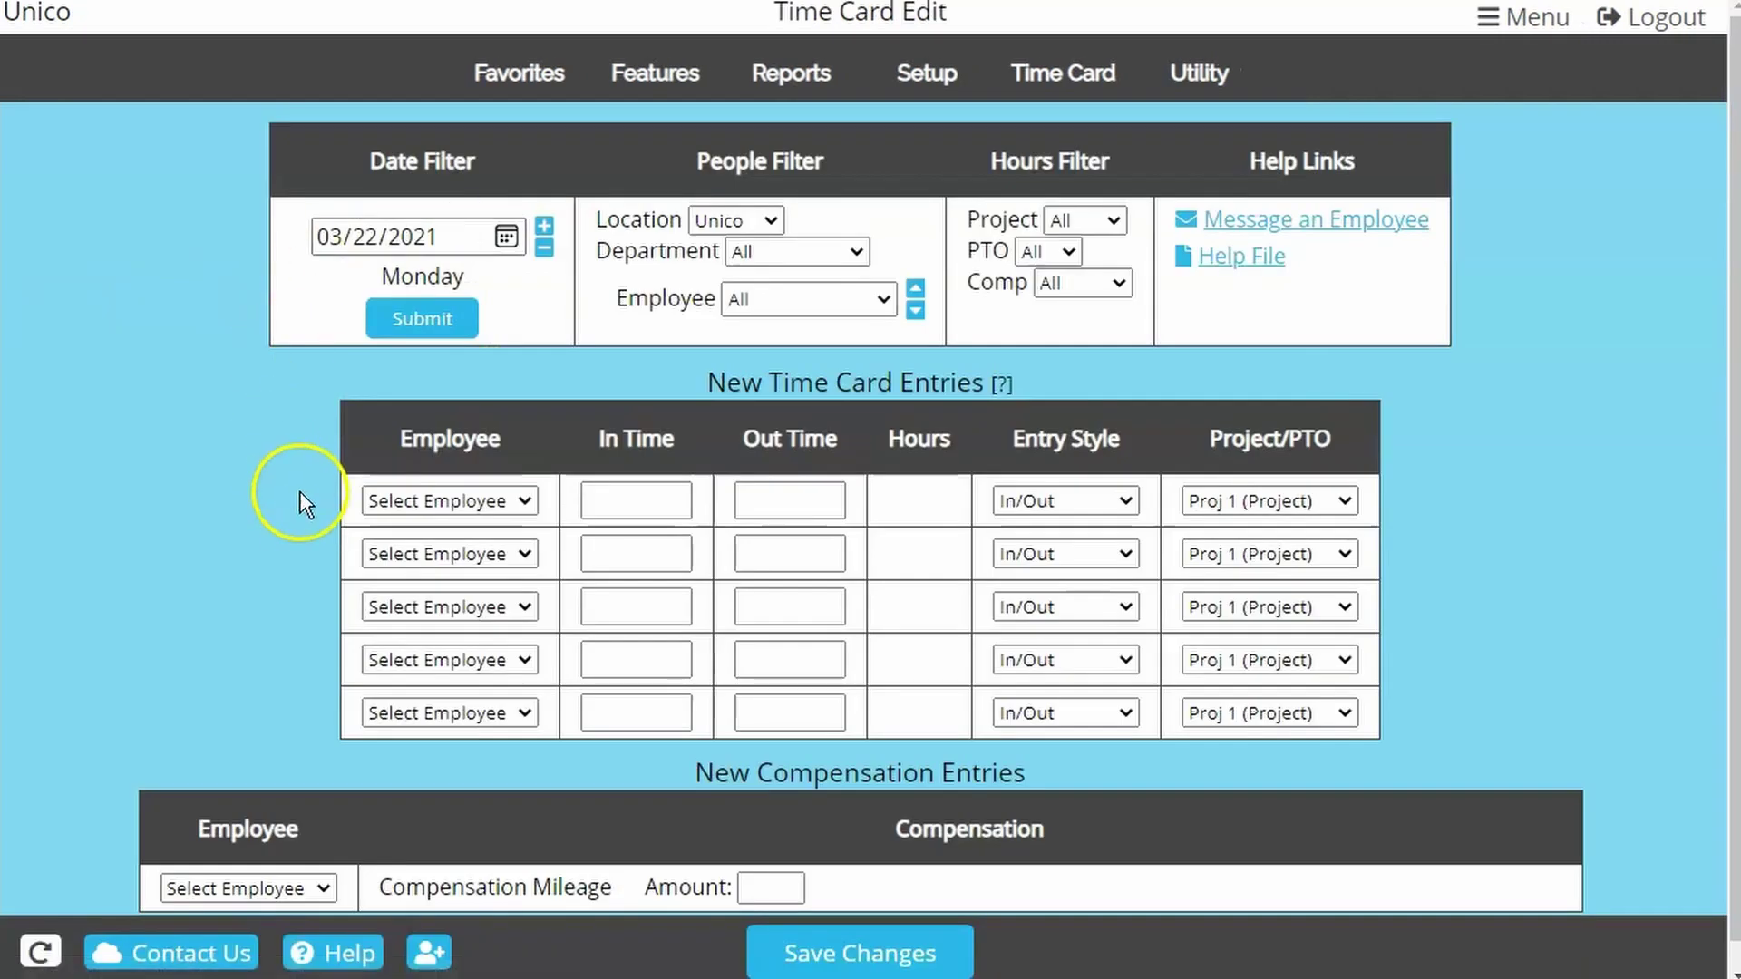
- Choose the employees for the two new Monday 03/22/2021 time entries
click(379, 499)
scroll(396, 467, down, 1)
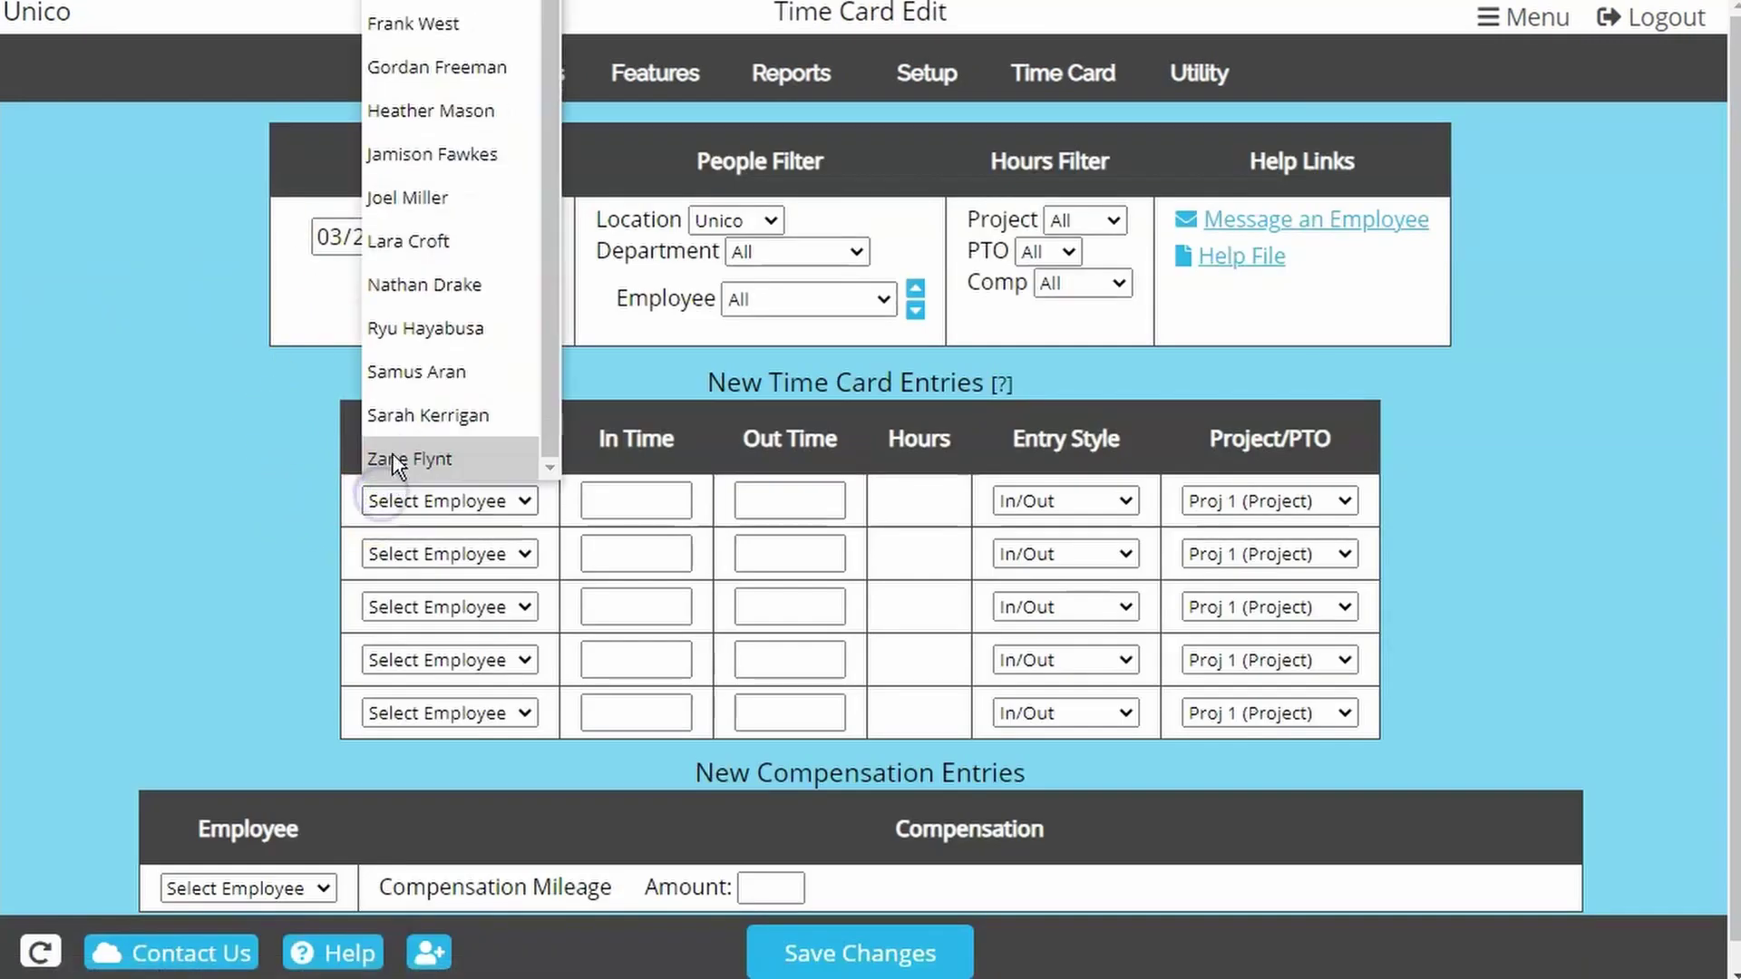
click(411, 333)
click(434, 553)
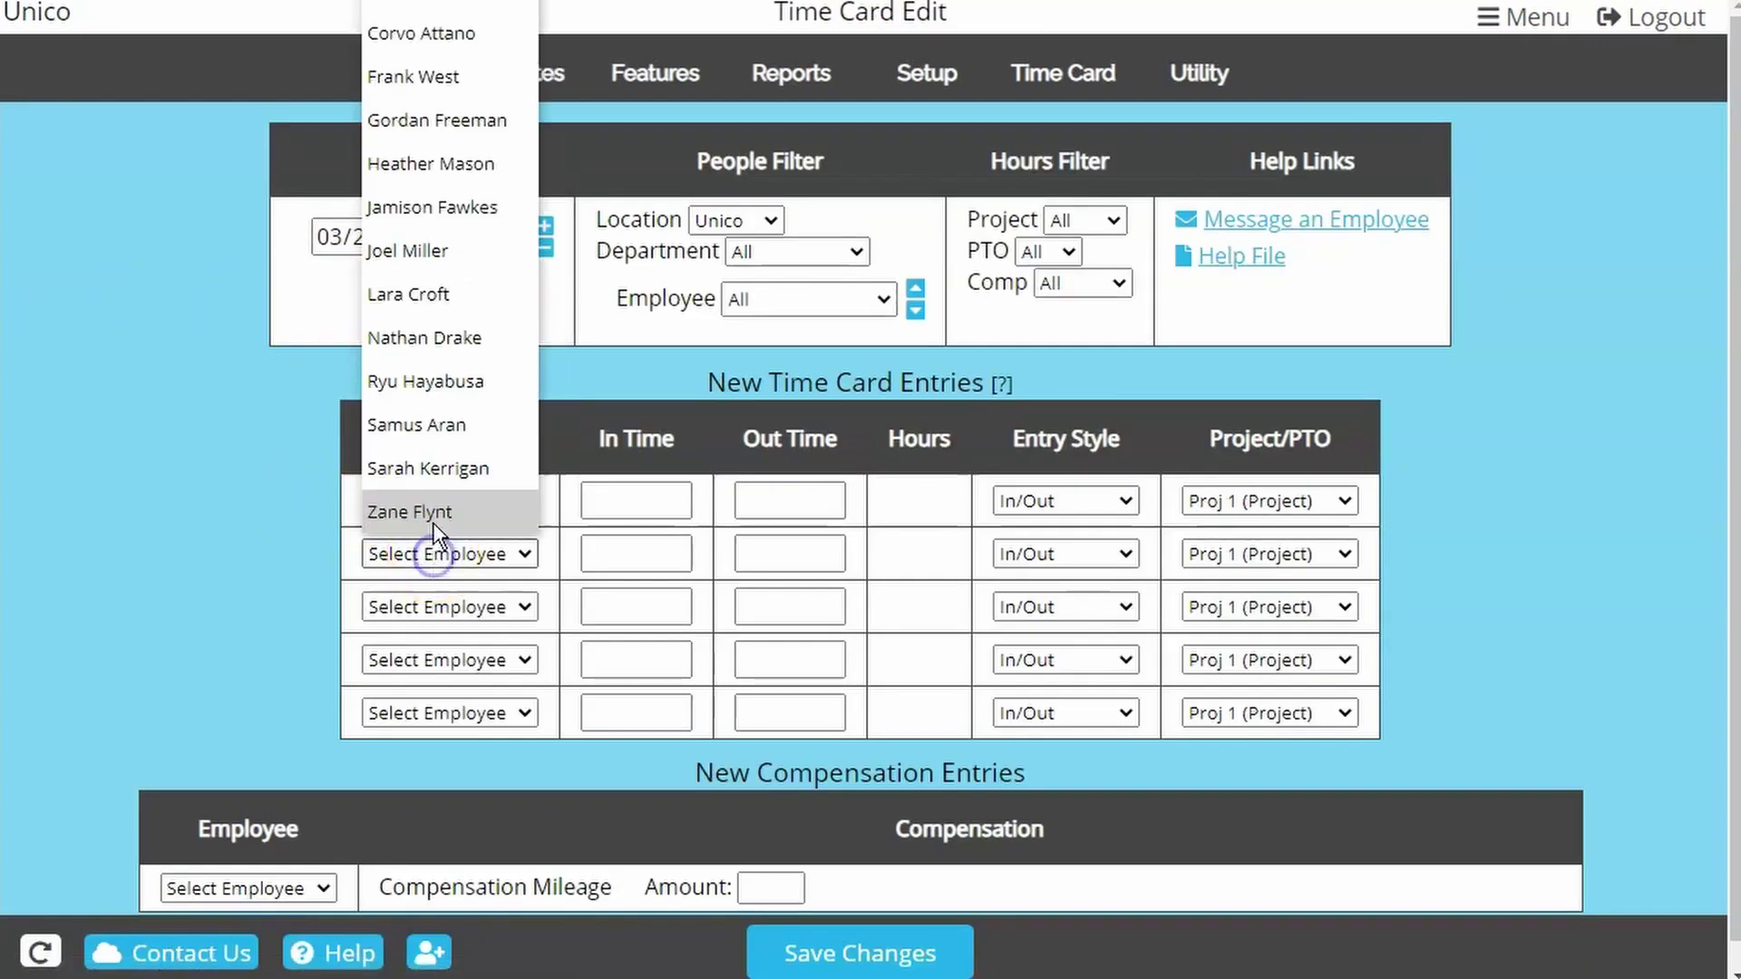
click(426, 252)
- Enter In Times 9:00 and 9:30, set the first entry to Proj 2, and save
click(625, 504)
text(9)
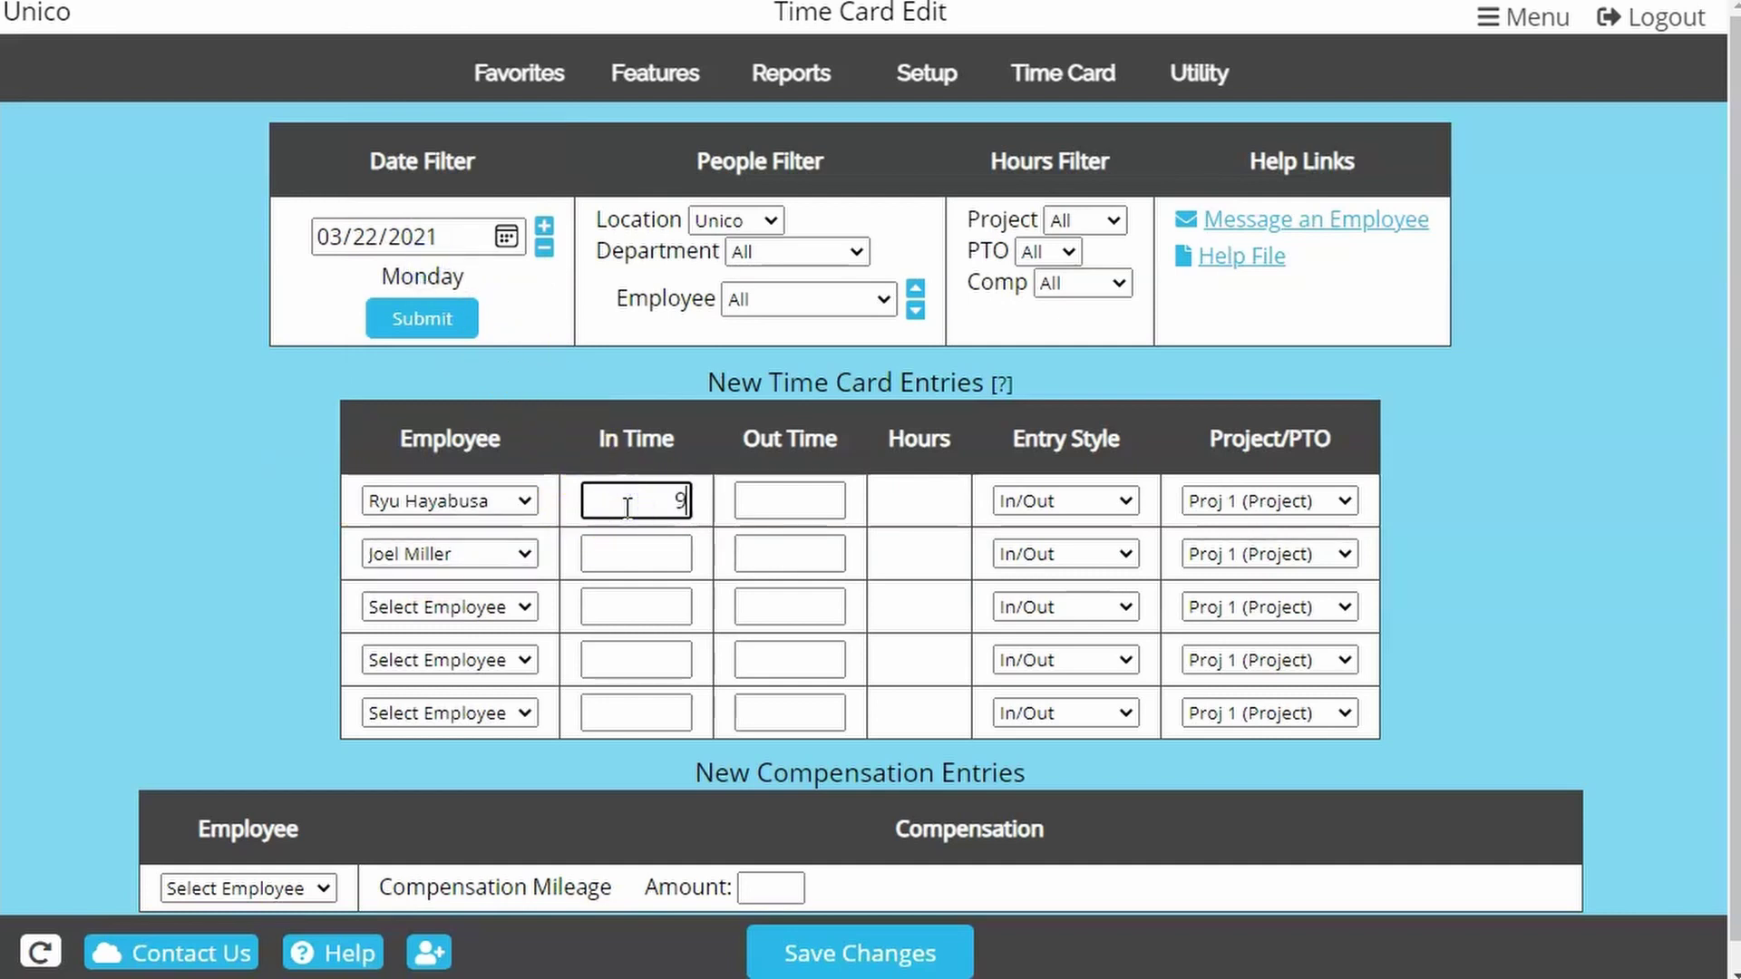
click(634, 546)
text(930)
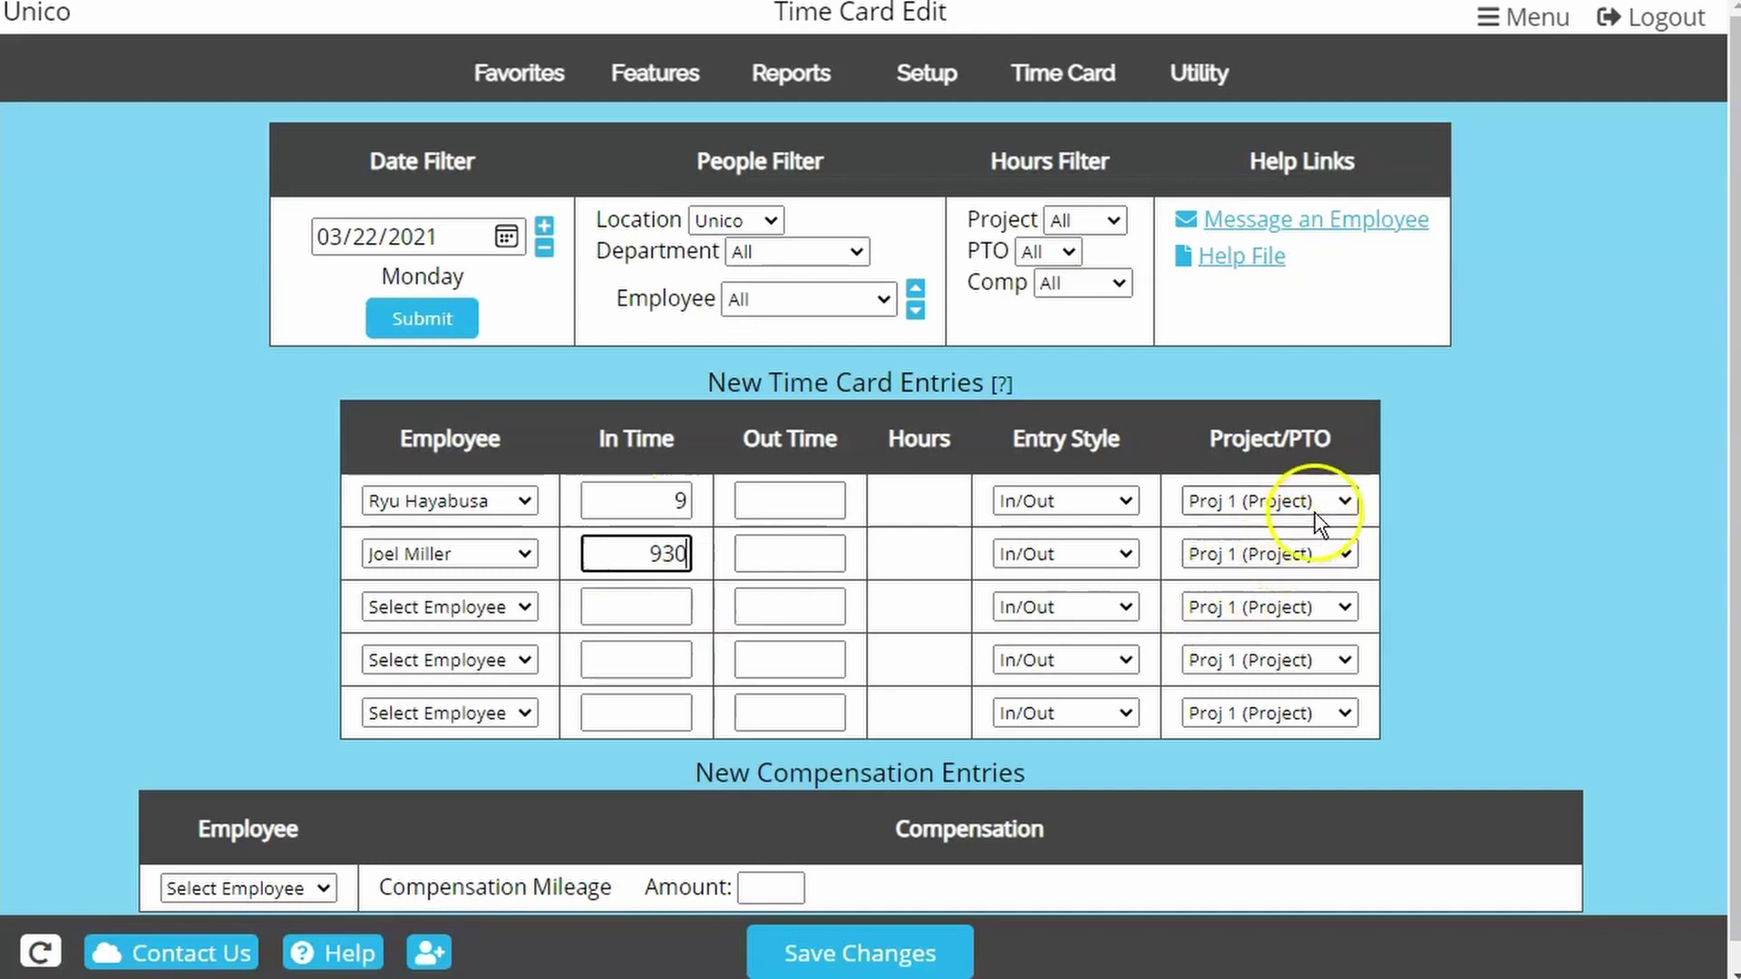
click(1346, 506)
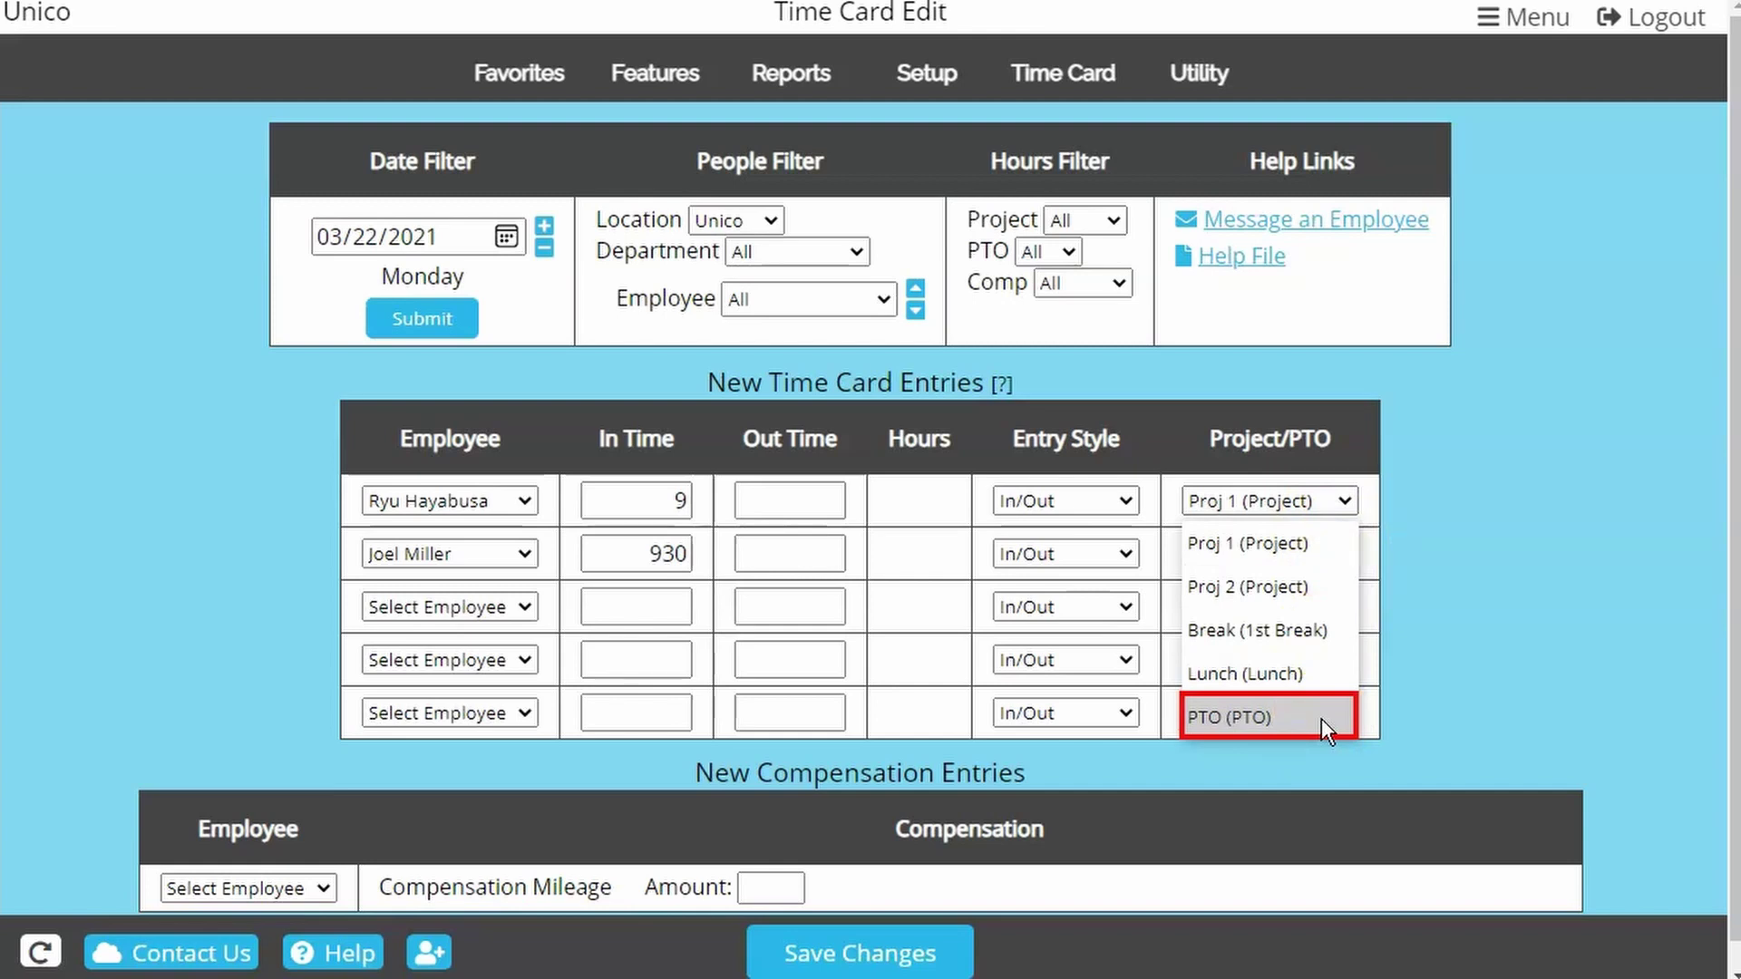
click(1313, 587)
click(860, 950)
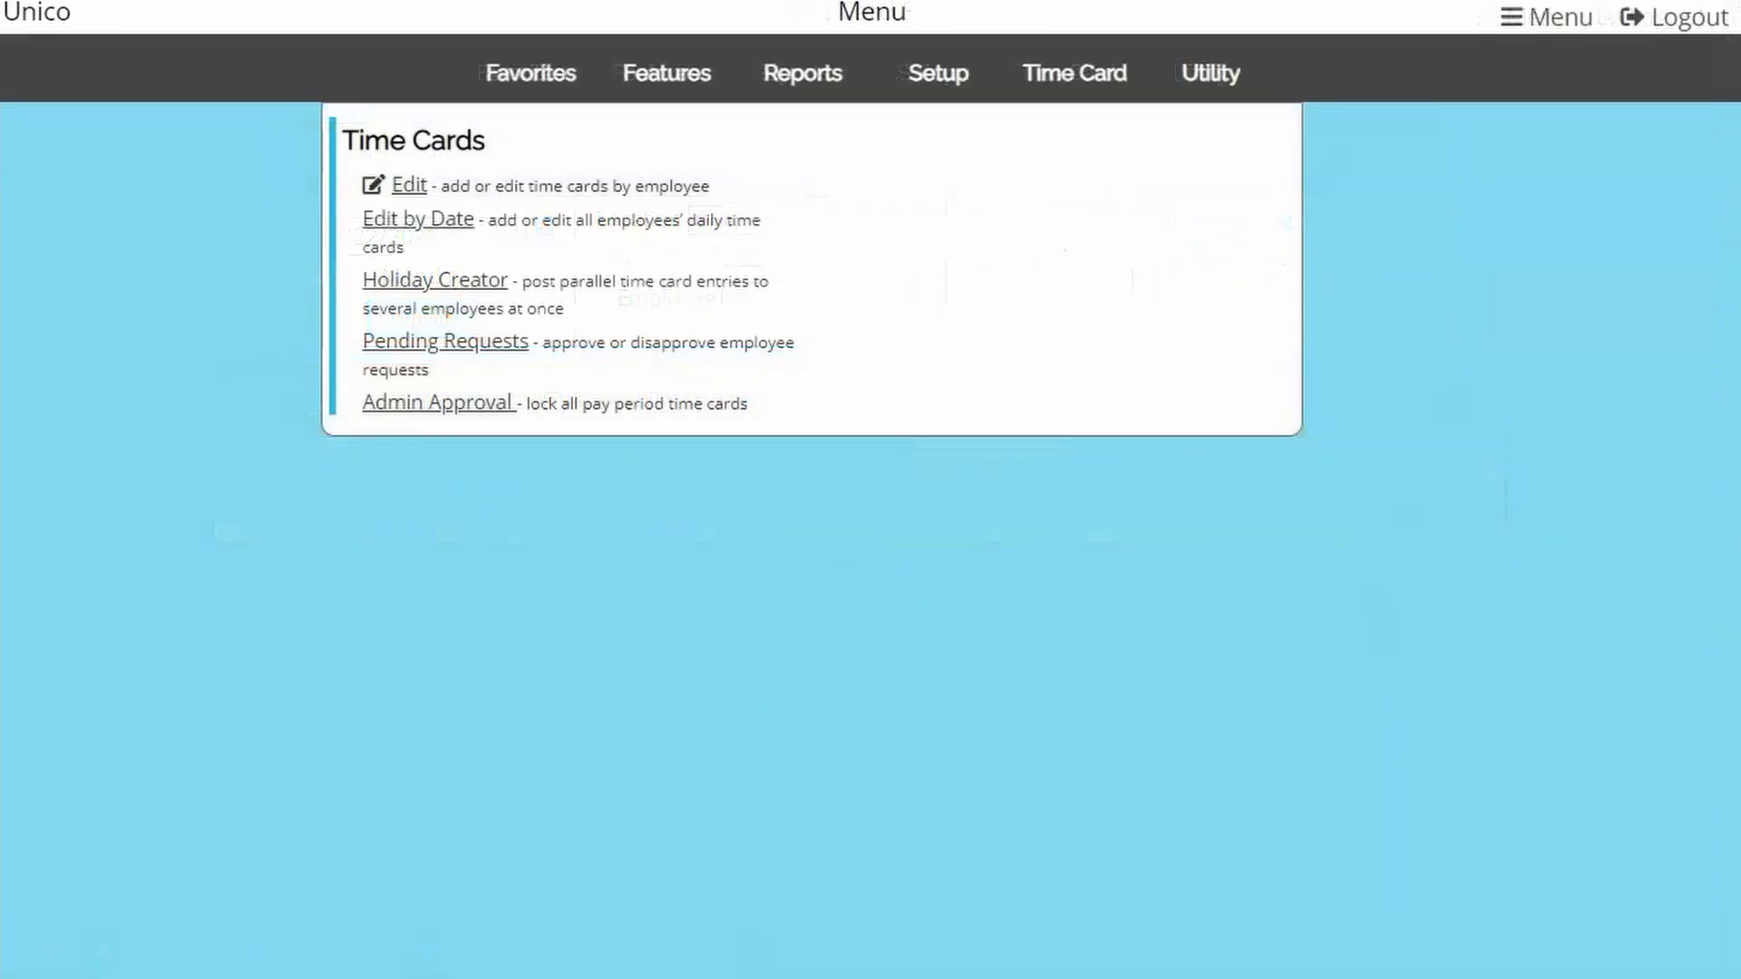
- In the Holiday Creator, set the date to 05/31/2021 and hours to 8
click(420, 287)
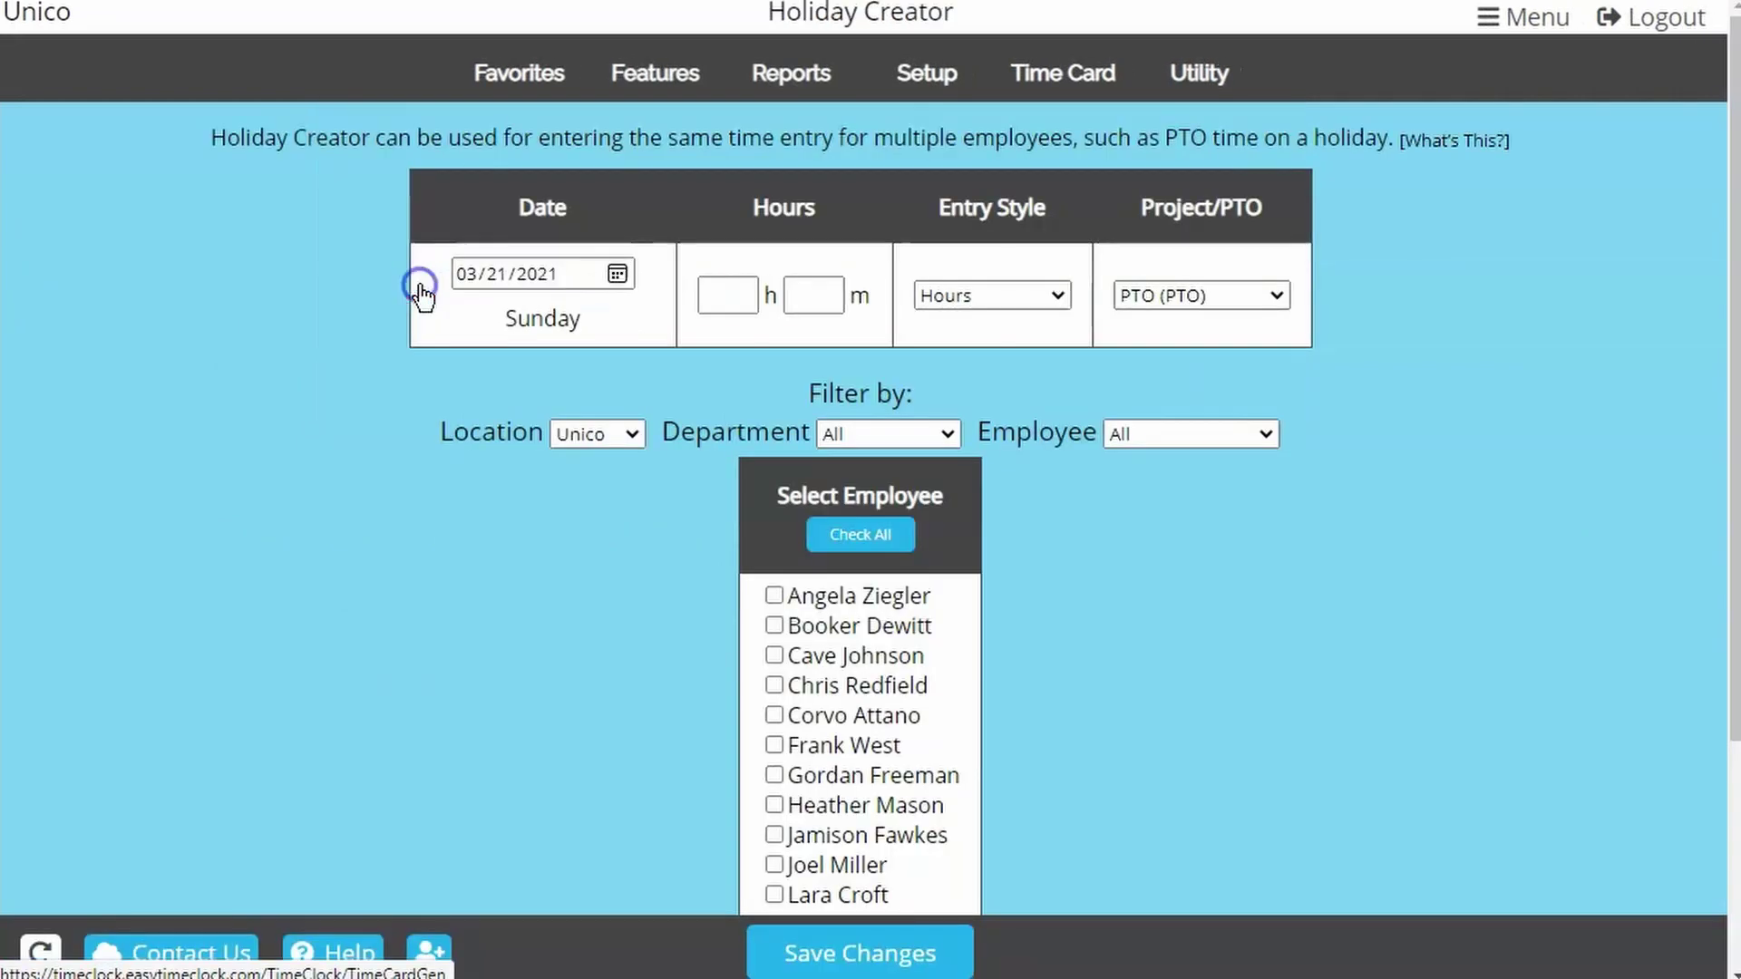
click(460, 273)
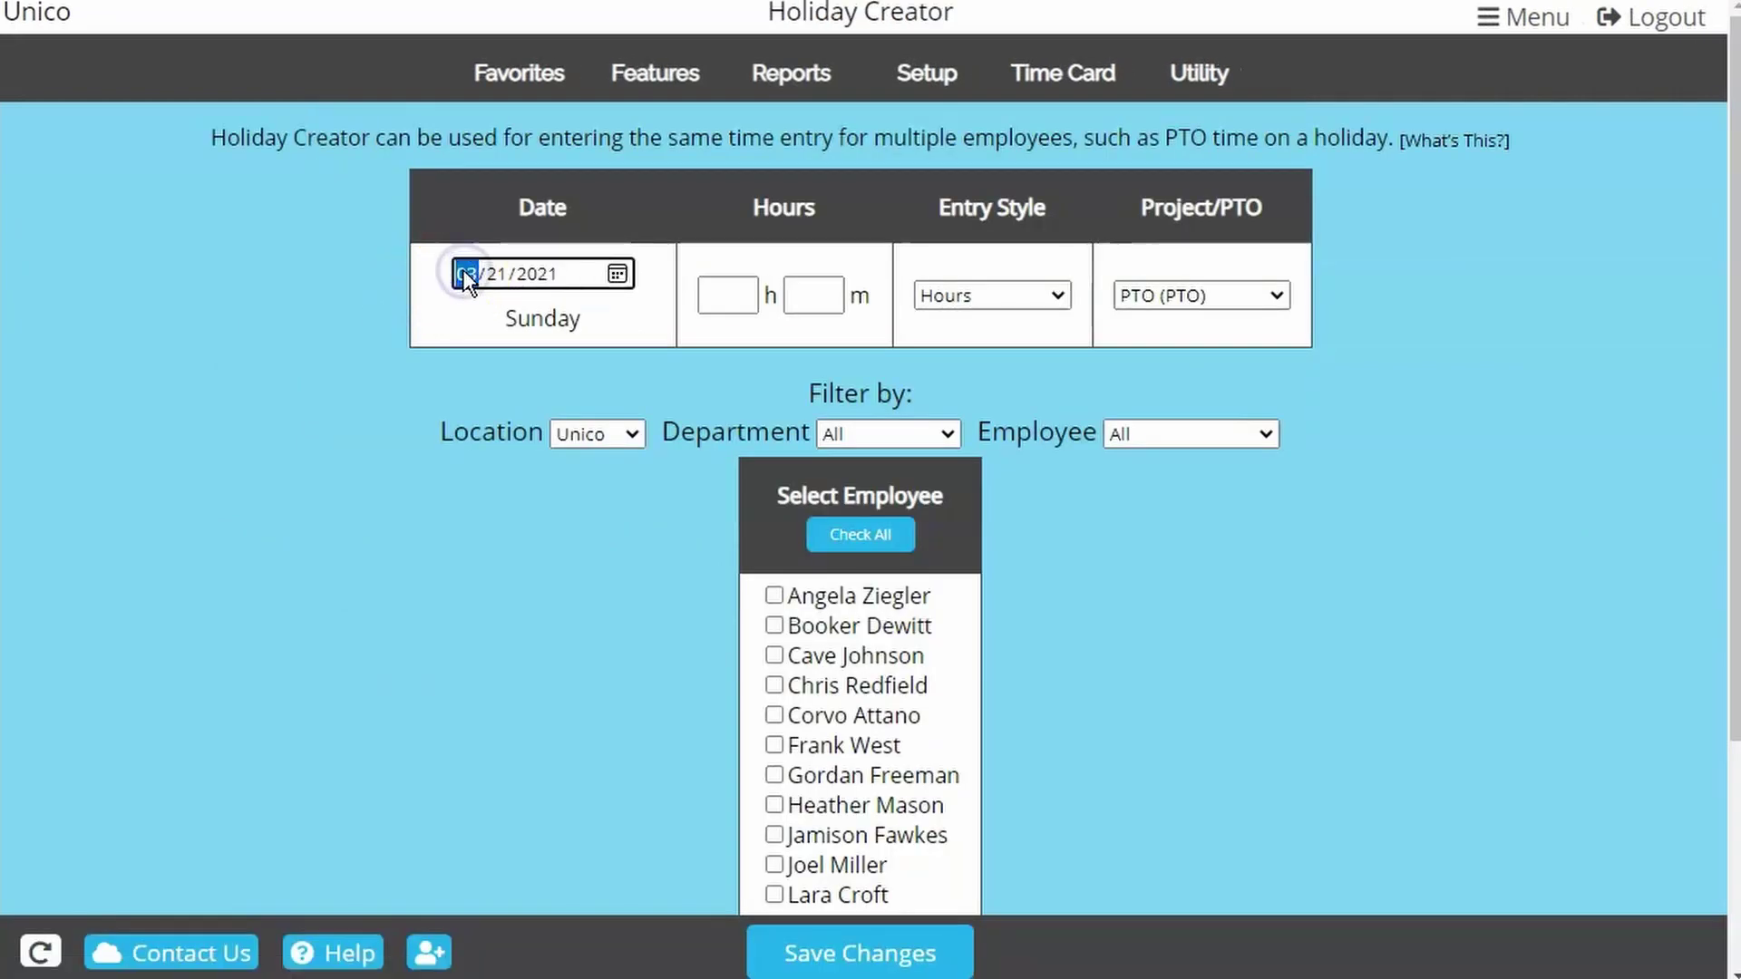
text(0531)
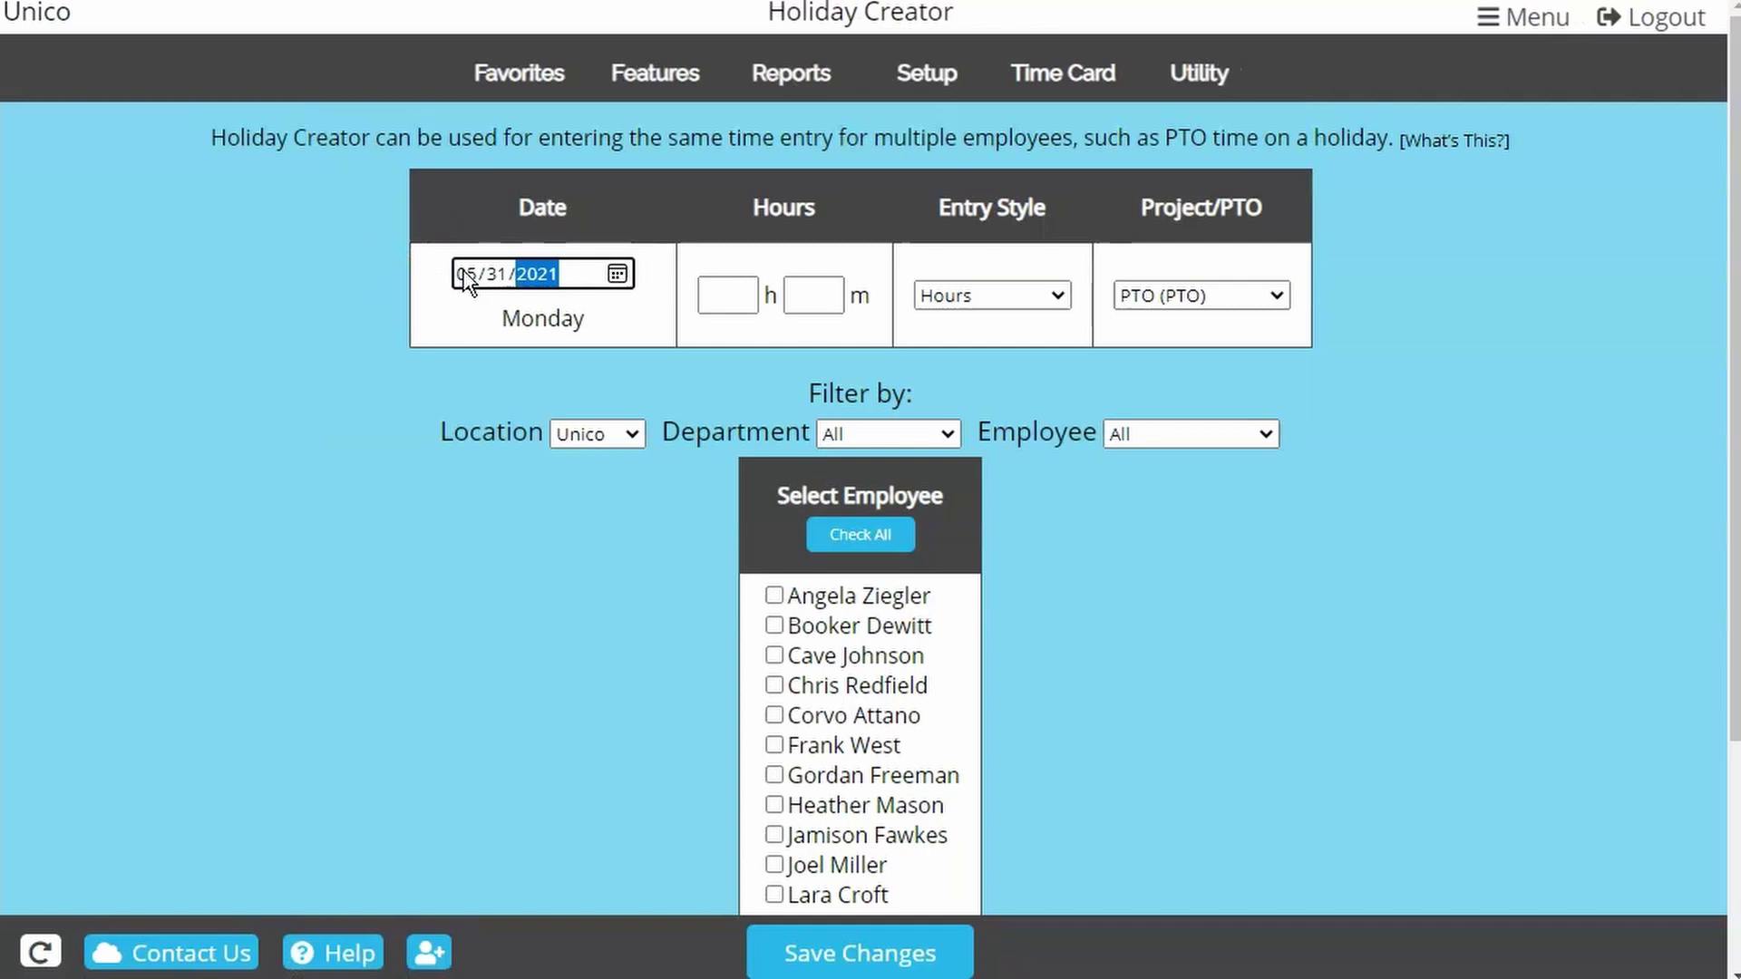
click(723, 294)
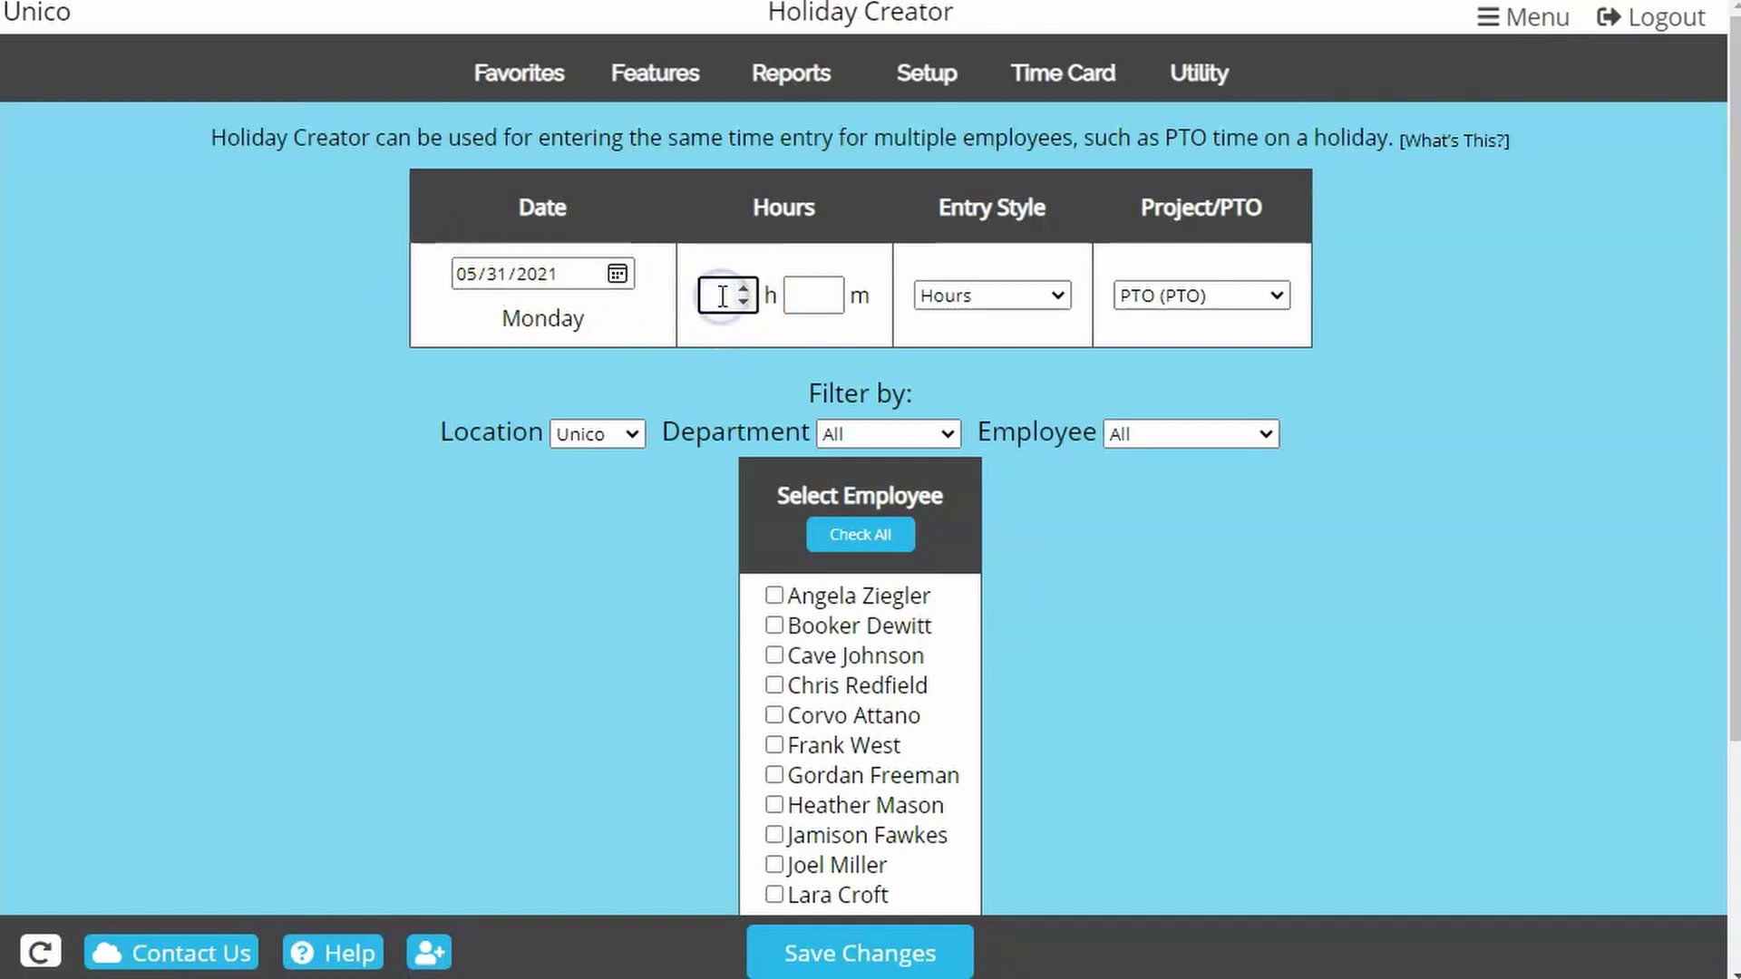
text(8)
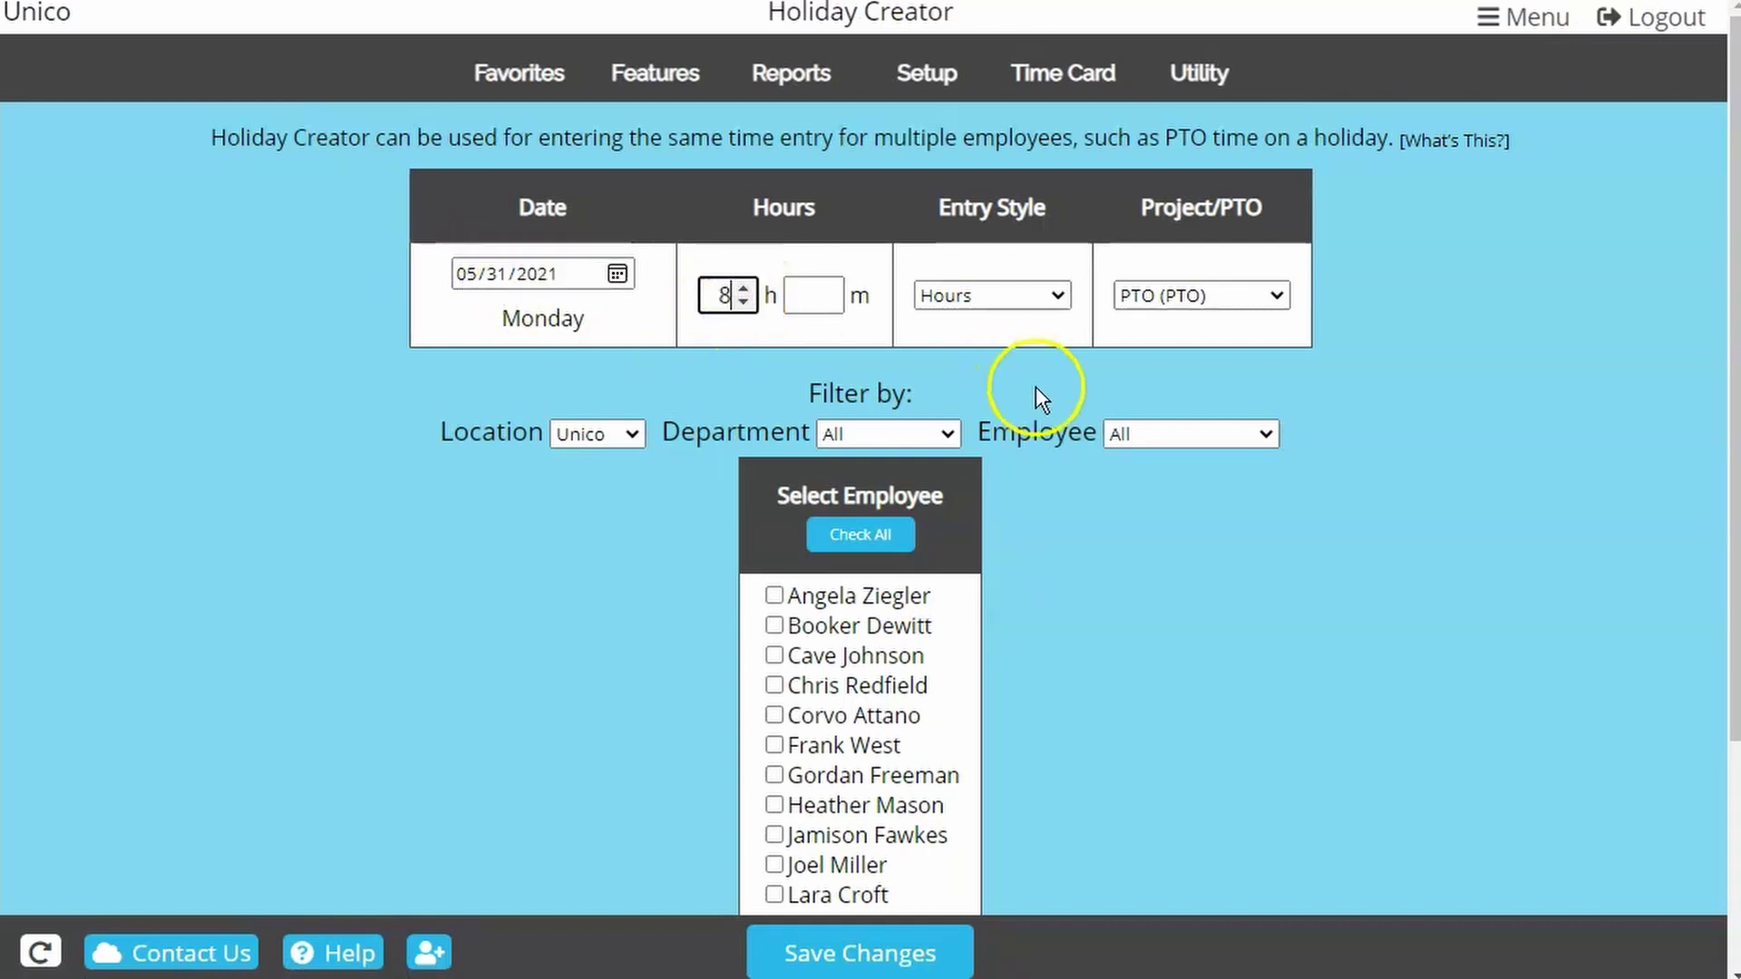
- Set the entry type to Holiday (PTO) and check all employees
click(1197, 294)
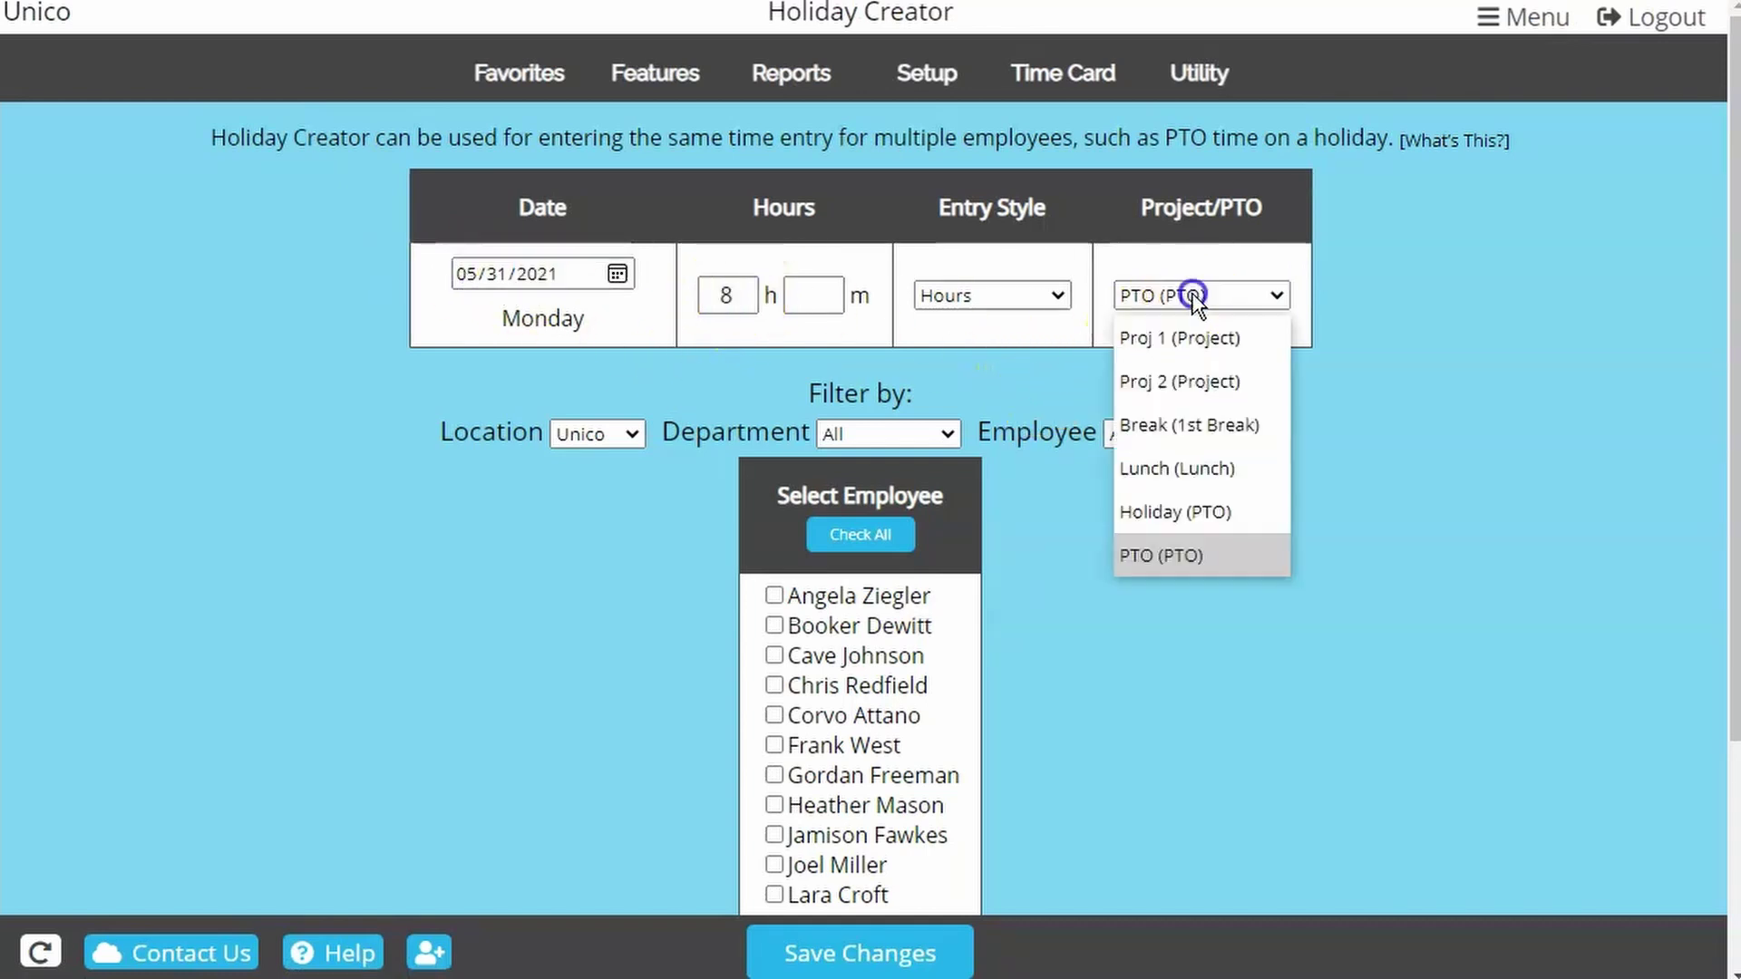
click(1212, 517)
click(1287, 540)
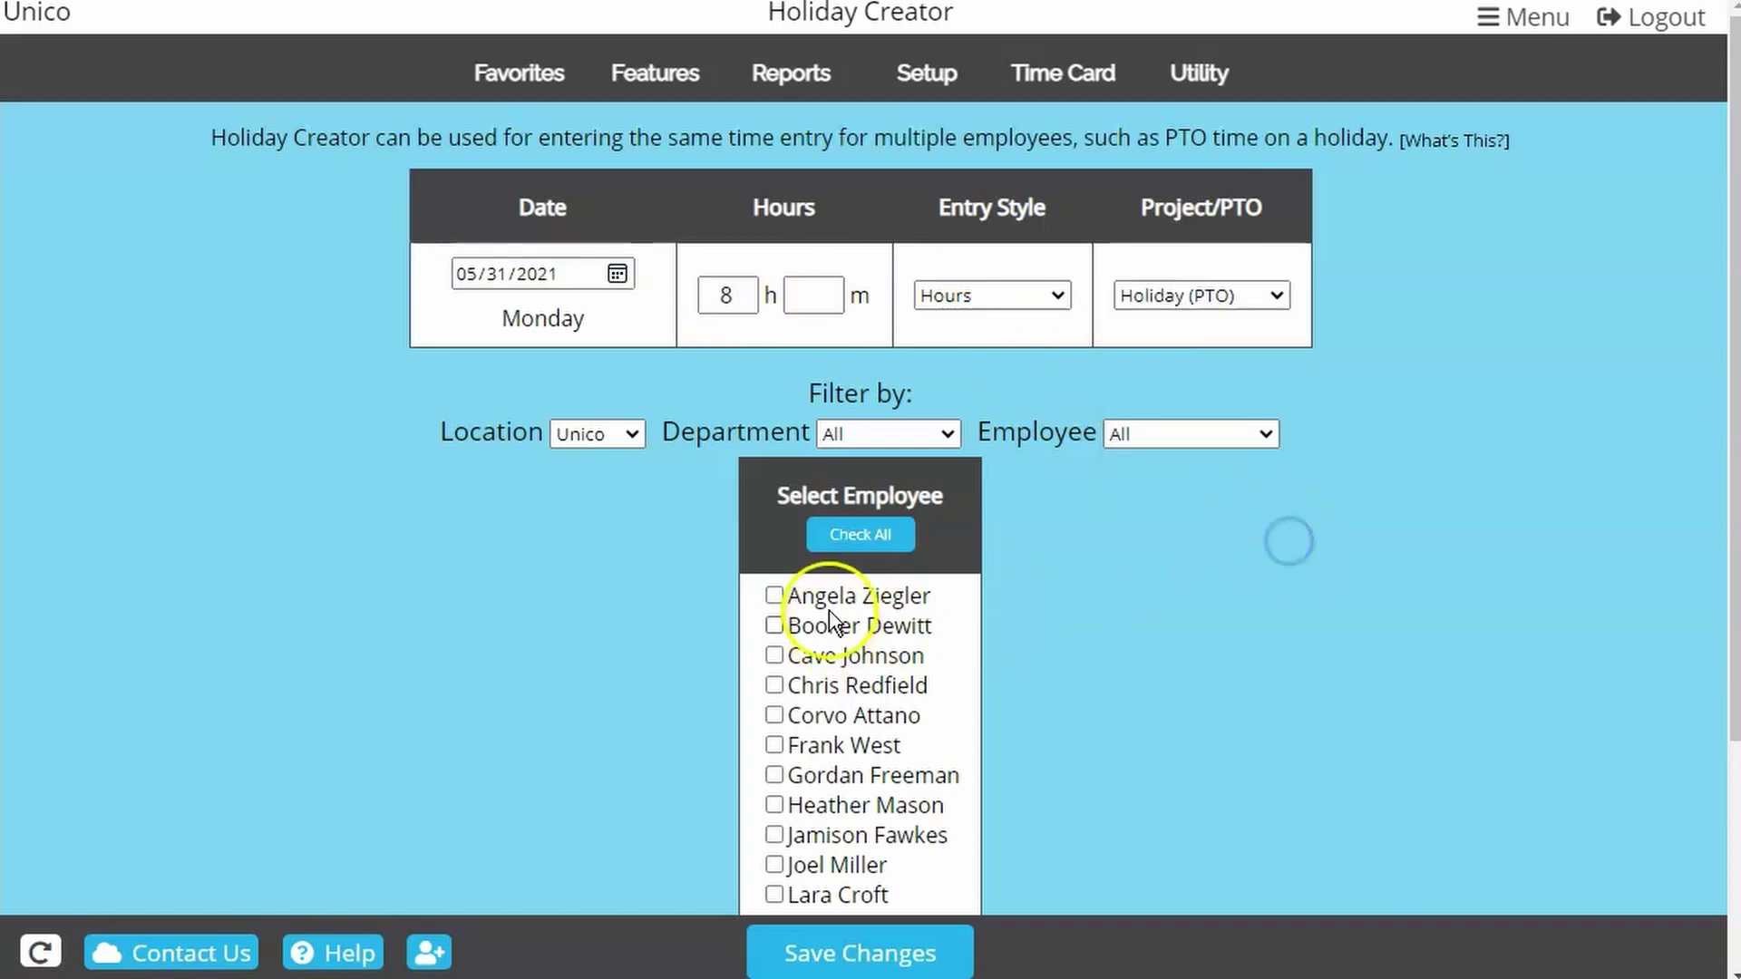
click(860, 535)
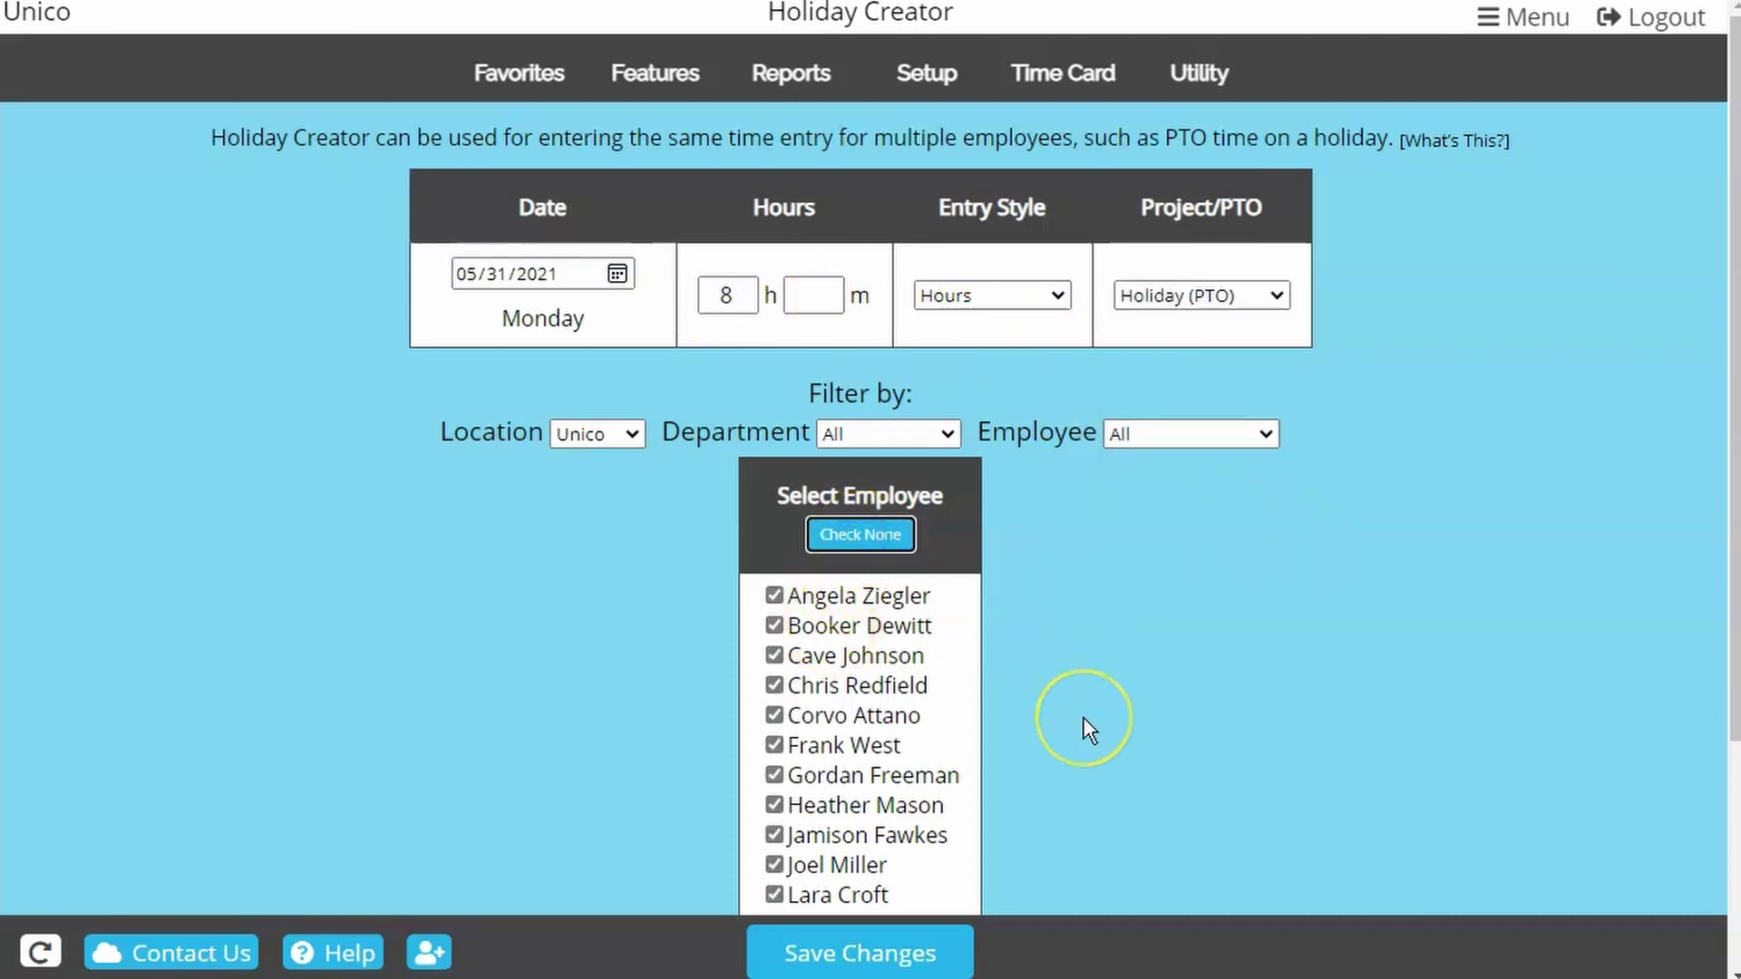
scroll(1088, 730, down, 3)
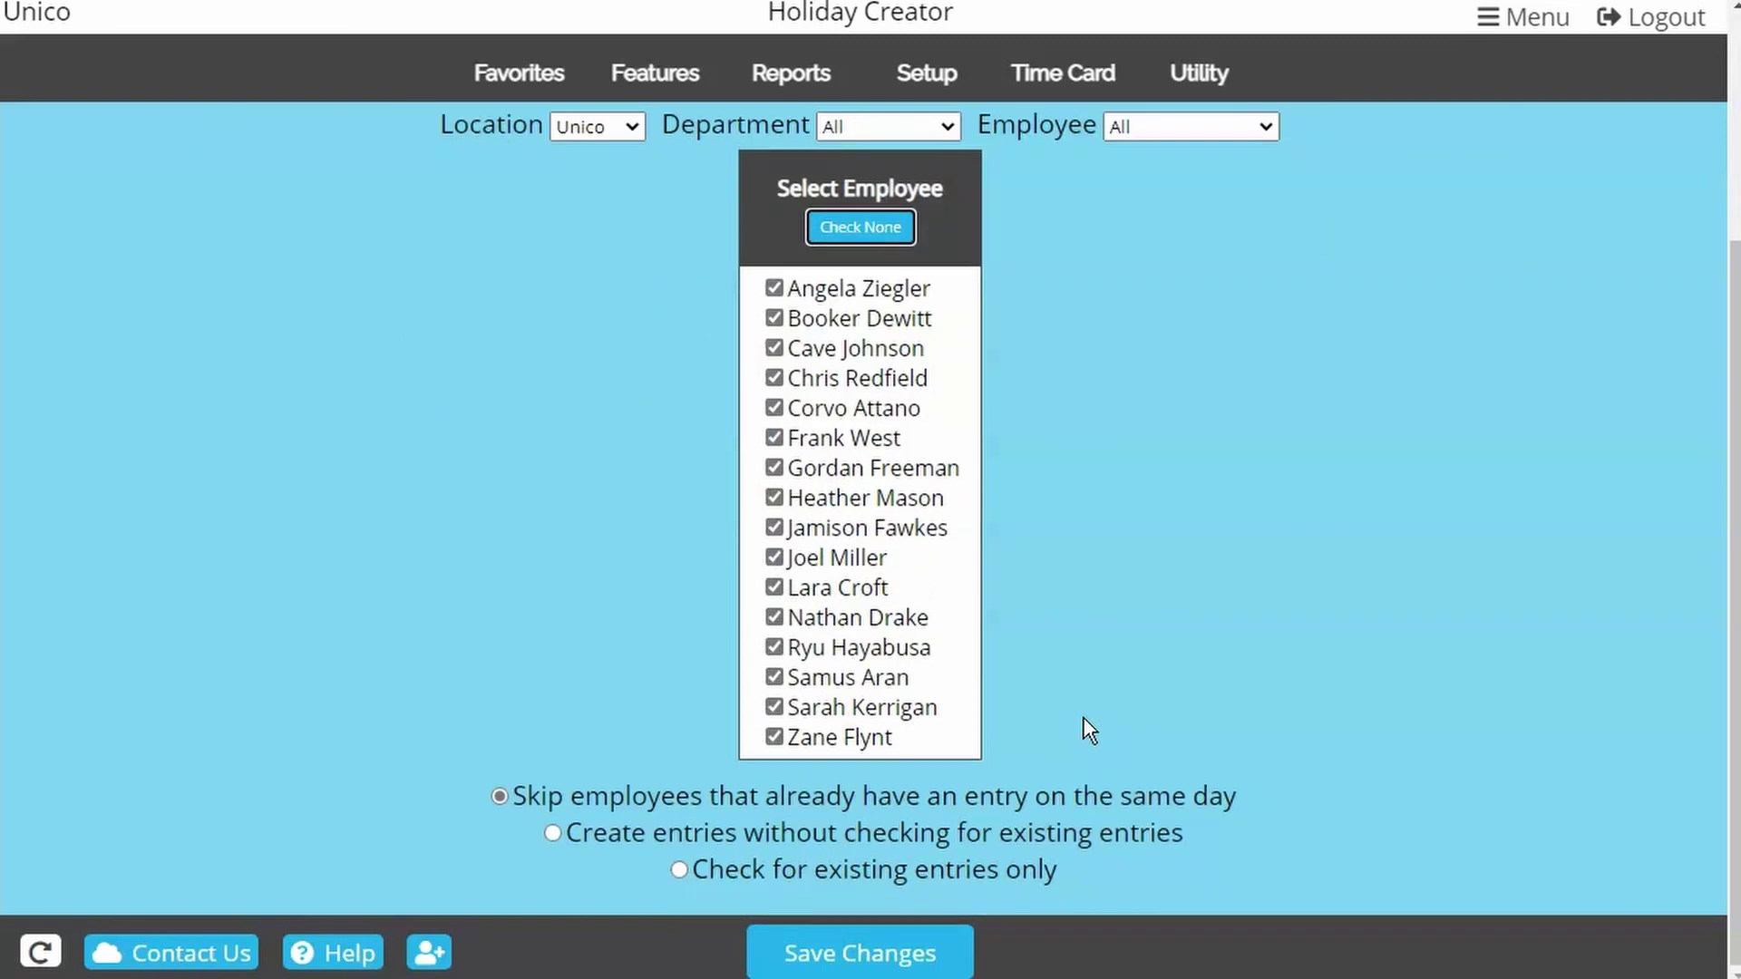